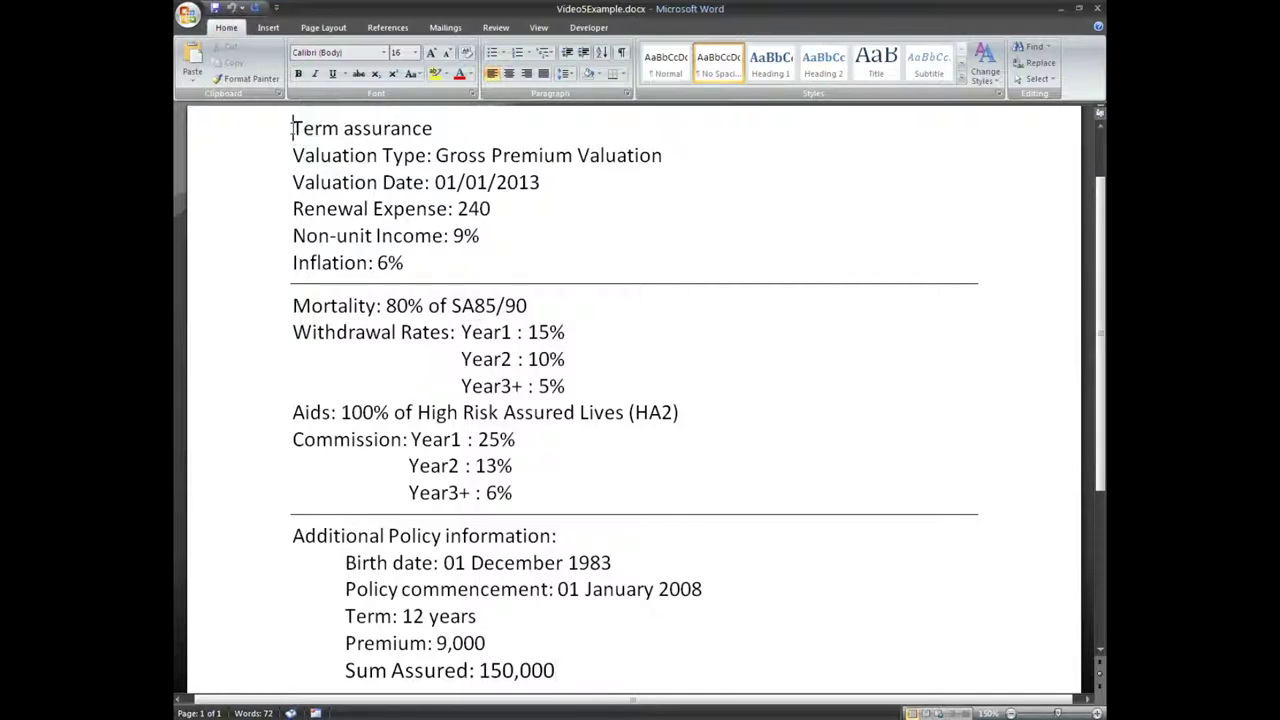
Step: Check the product type in the Word example, and define policy type 1 as Term Assurance in the Basys Parameter Editor
drag(292, 128, 395, 128)
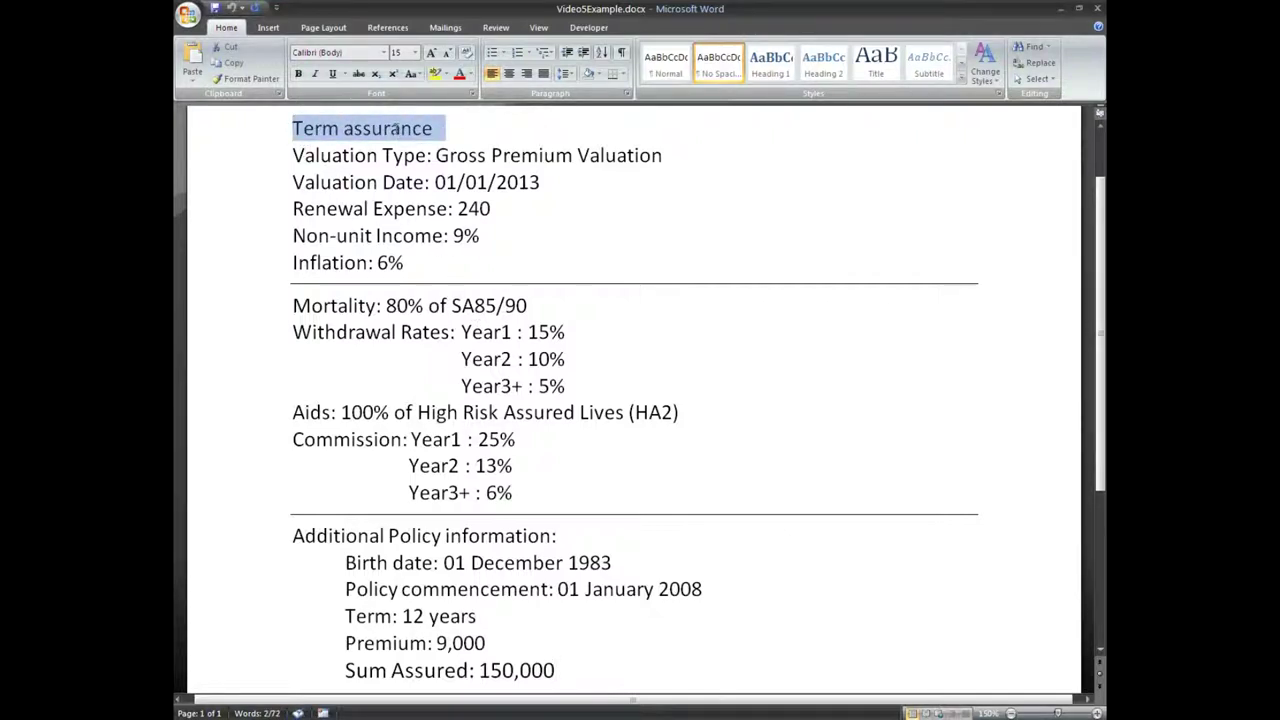
key(alt+Tab)
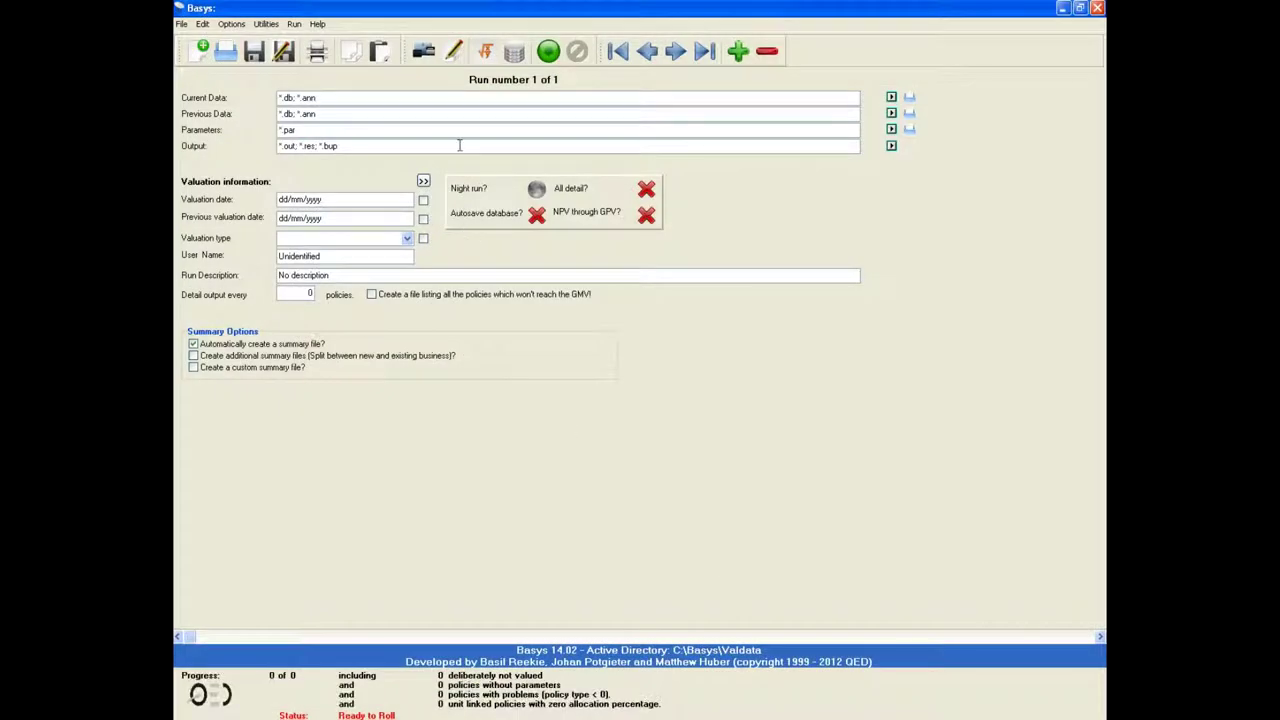
click(486, 51)
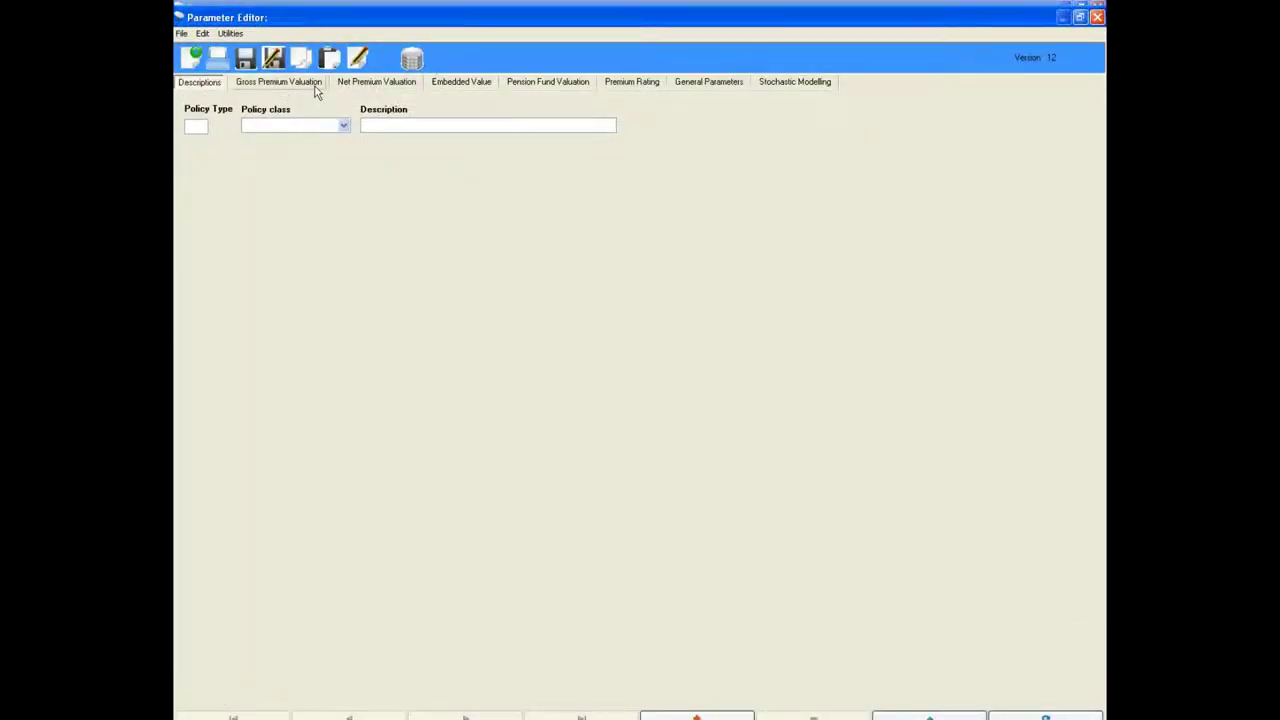
click(298, 126)
click(275, 160)
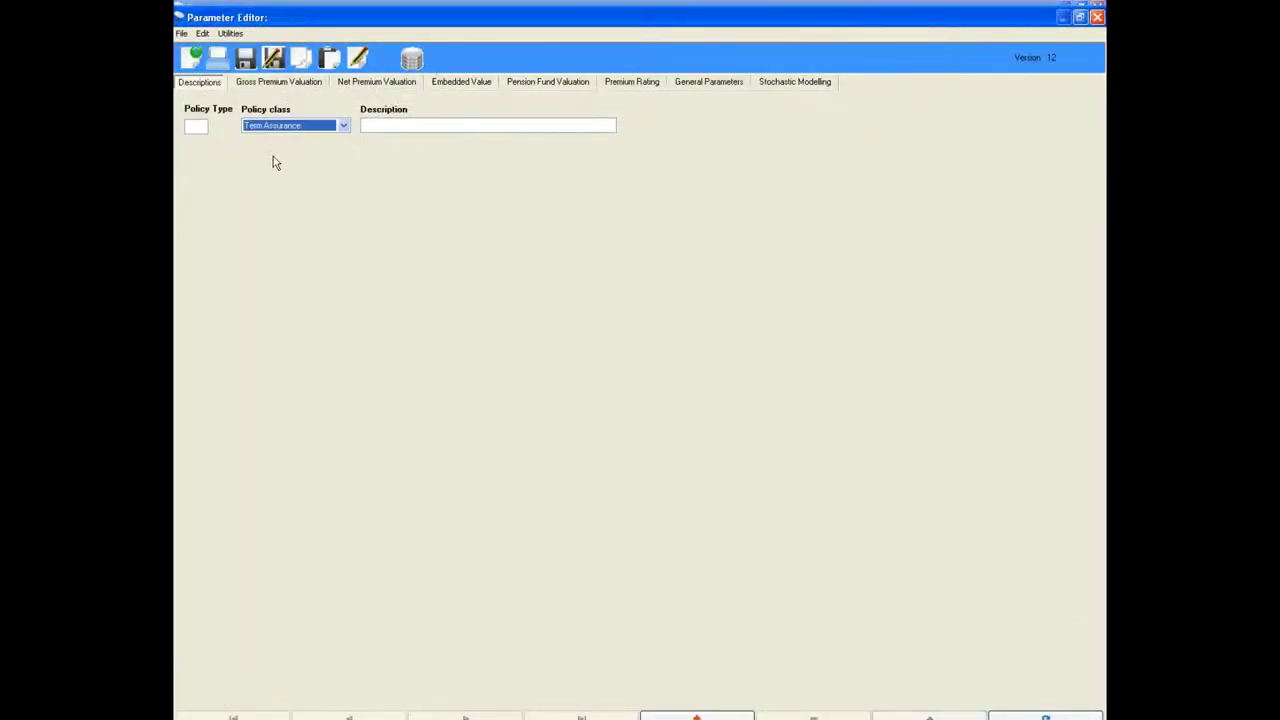
click(200, 127)
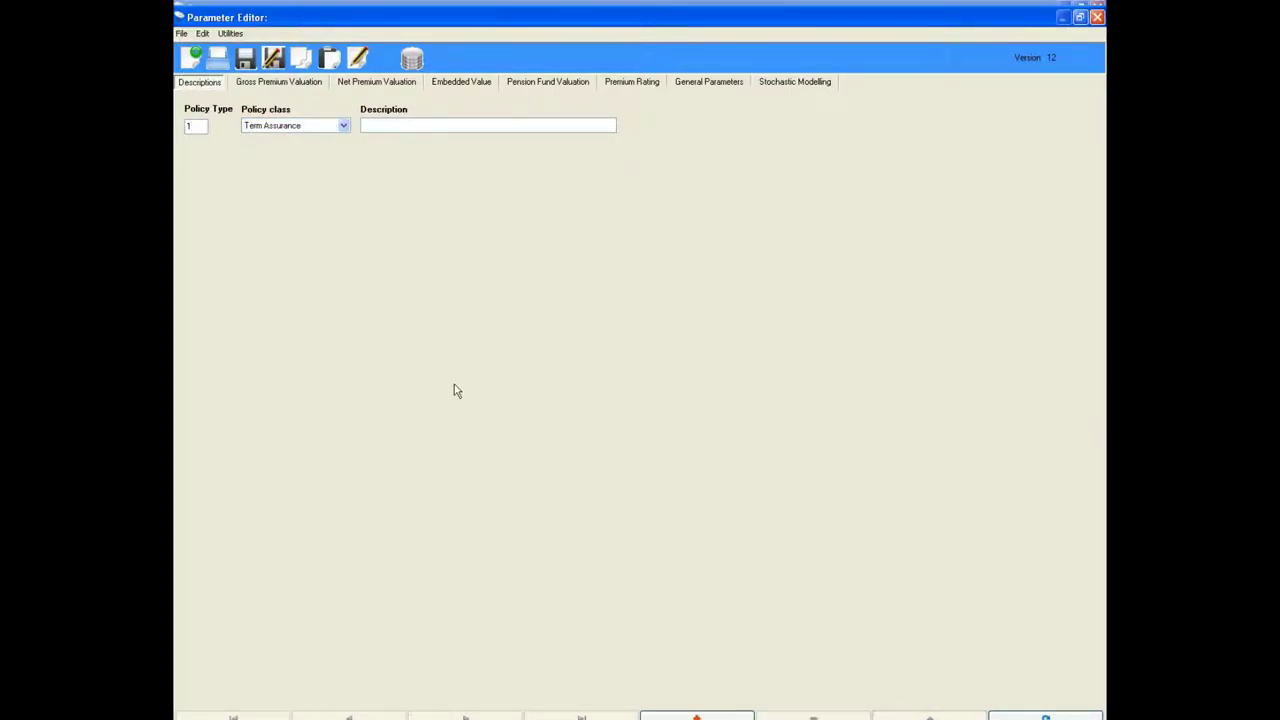
Step: Look up the renewal expense in the Word example and set the gross premium valuation's per-policy expense to 240 p.a. in Basys
click(800, 716)
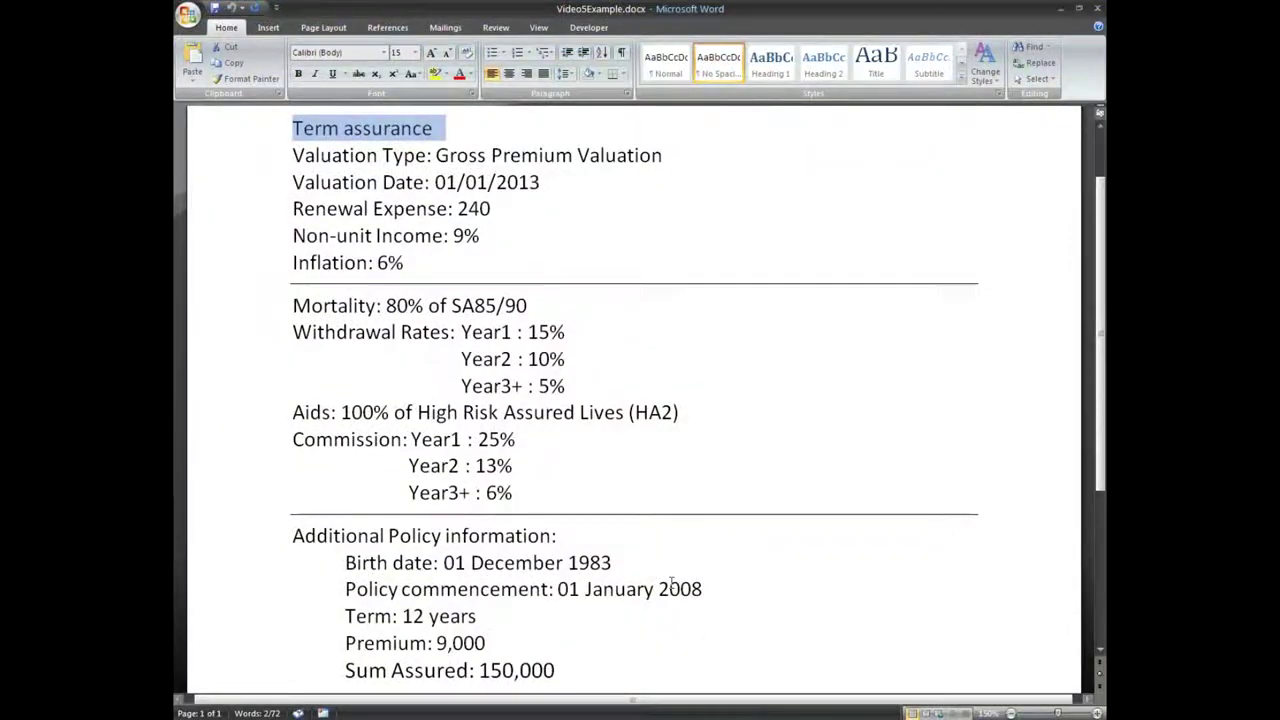
double_click(460, 210)
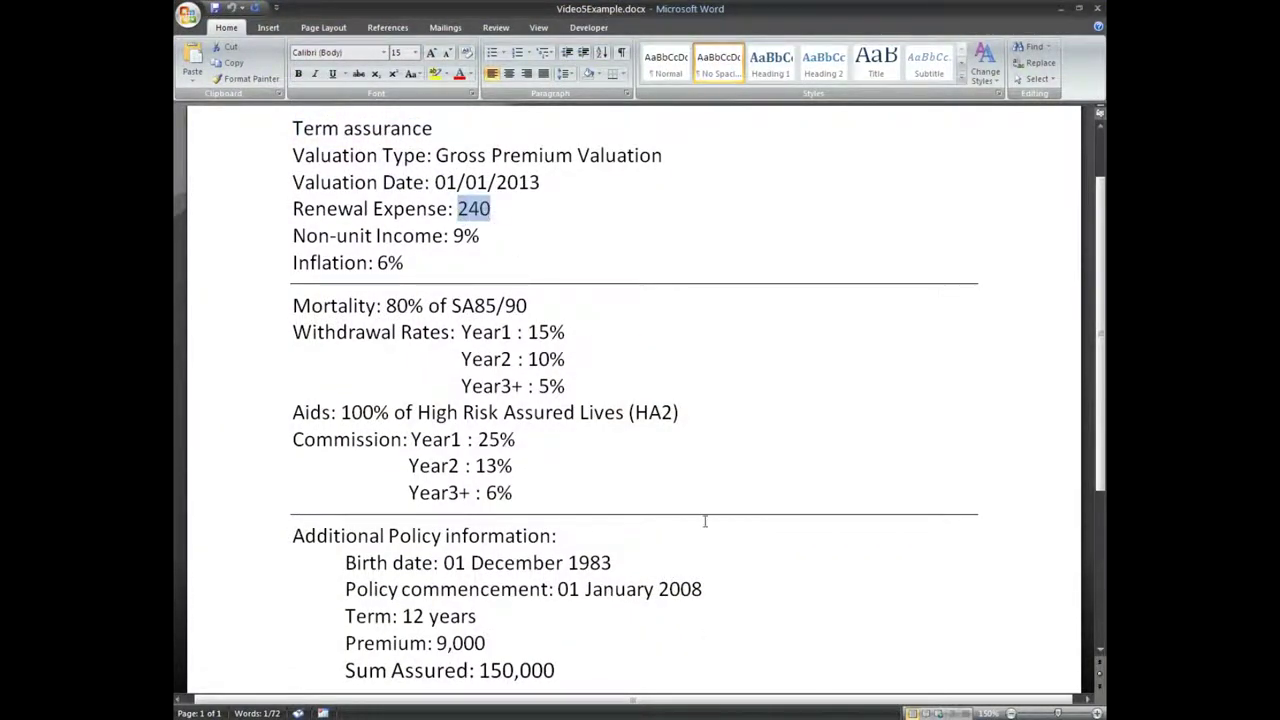
click(900, 716)
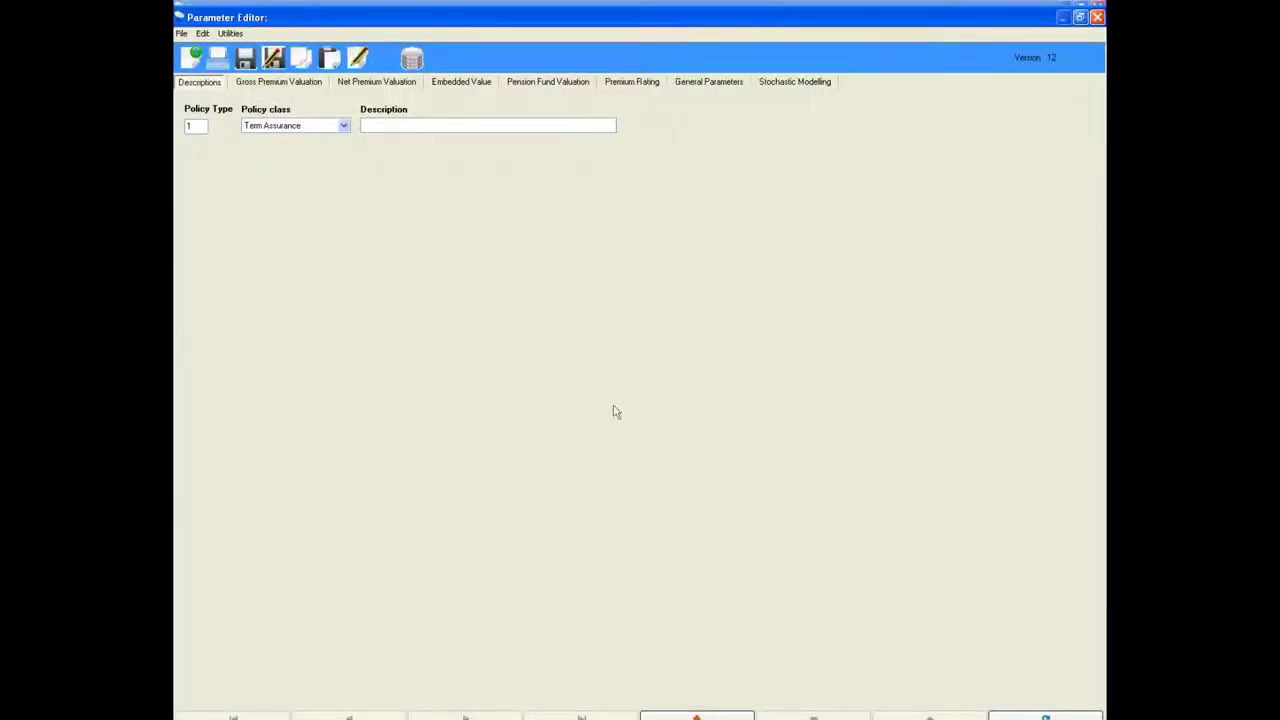
click(305, 85)
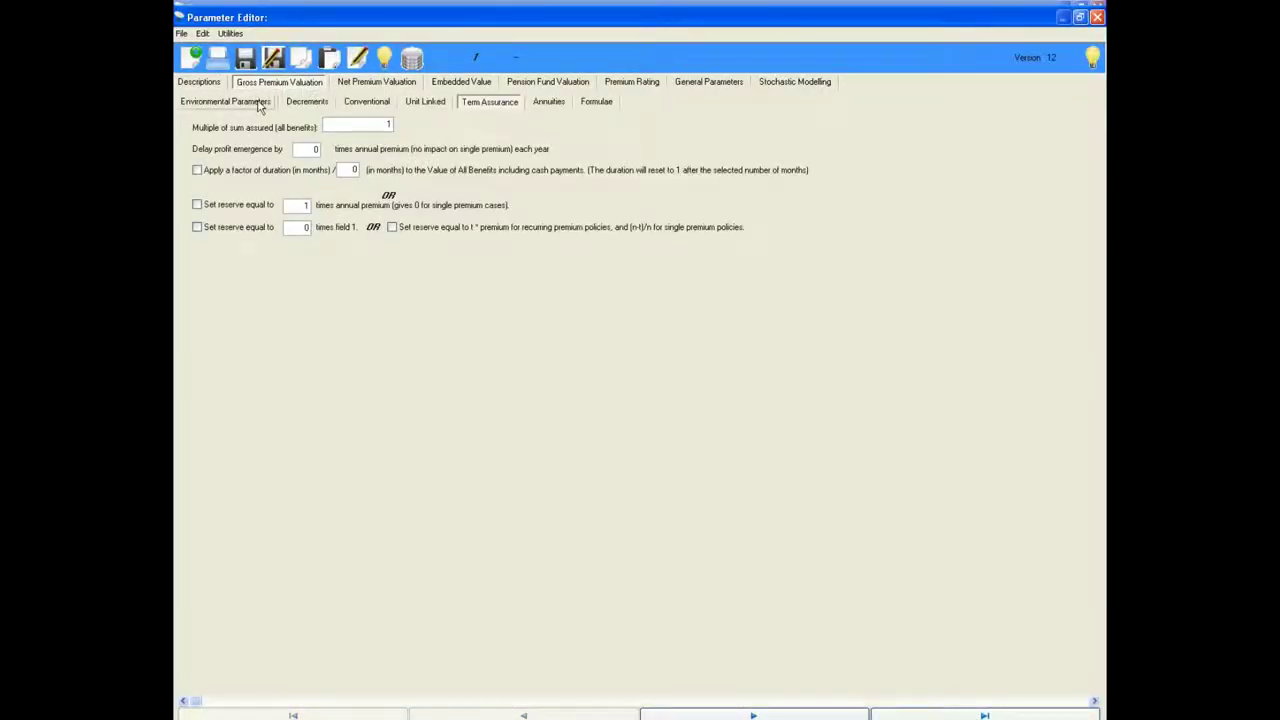
click(256, 104)
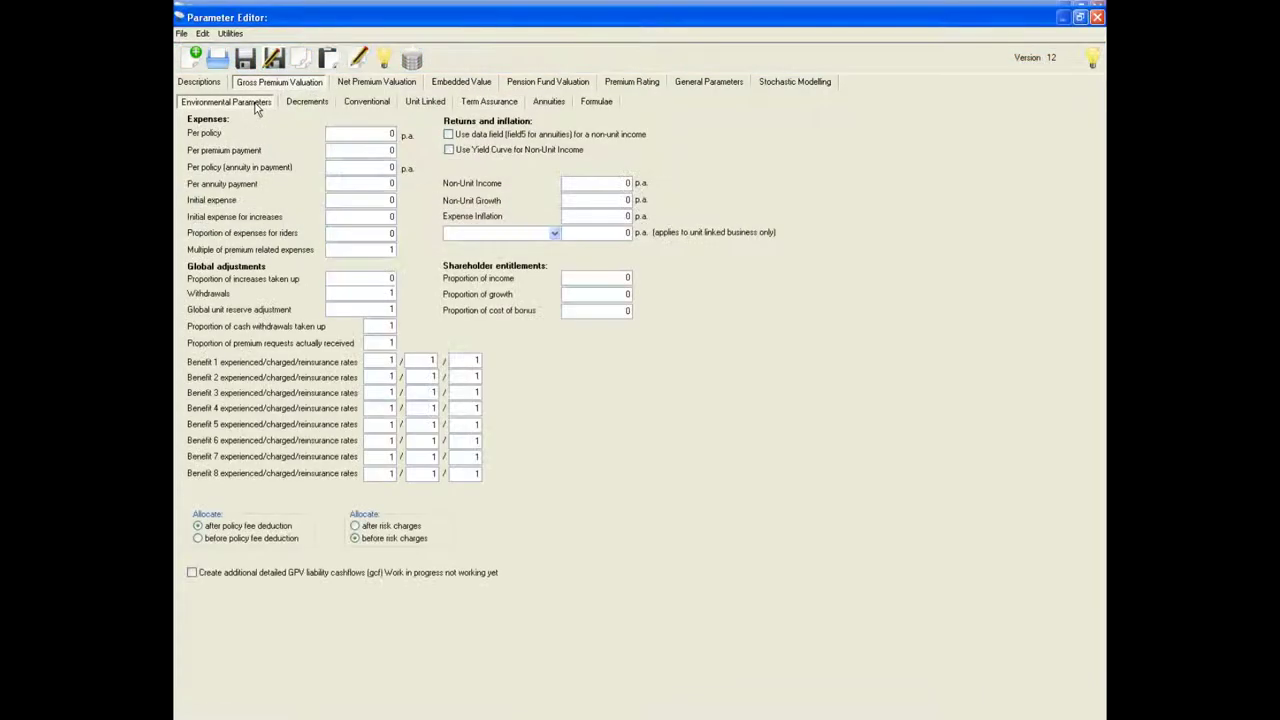
click(332, 135)
Step: Look up the income and inflation rates in the Word example, and set Non-Unit Income to 0.09 and Expense Inflation to 0.06 in Basys
key(alt+Tab)
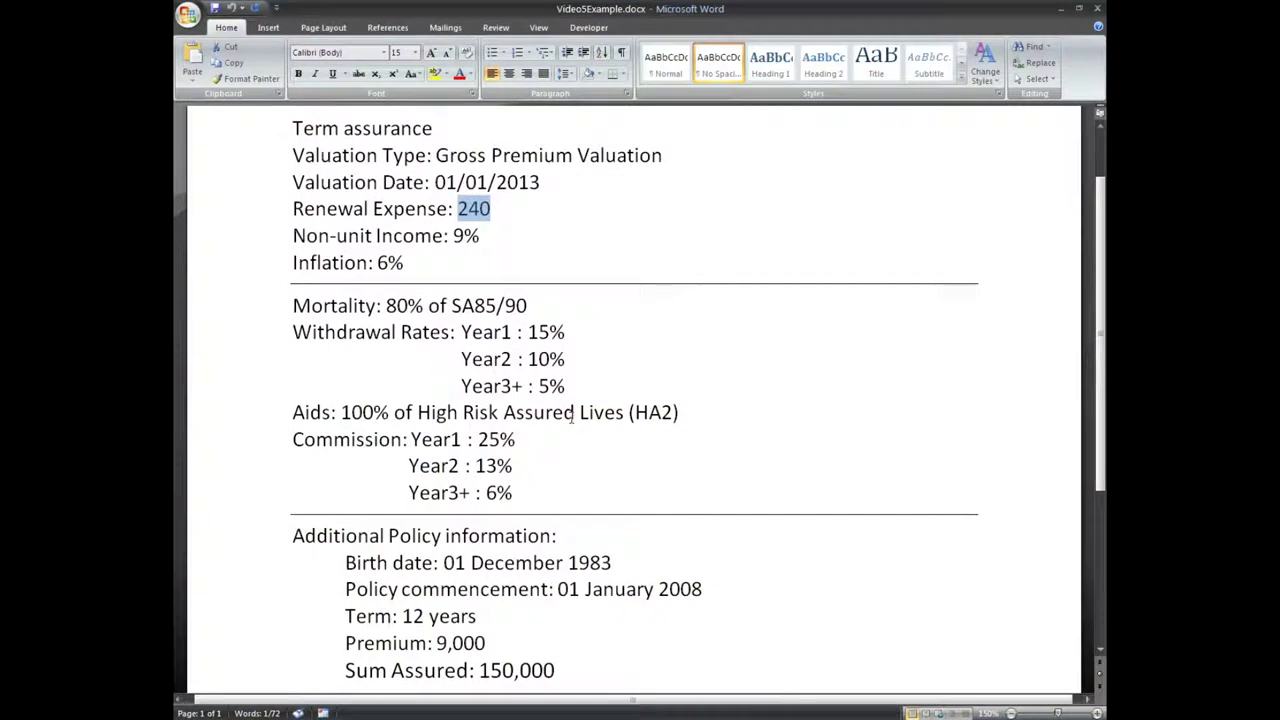
drag(455, 236, 480, 236)
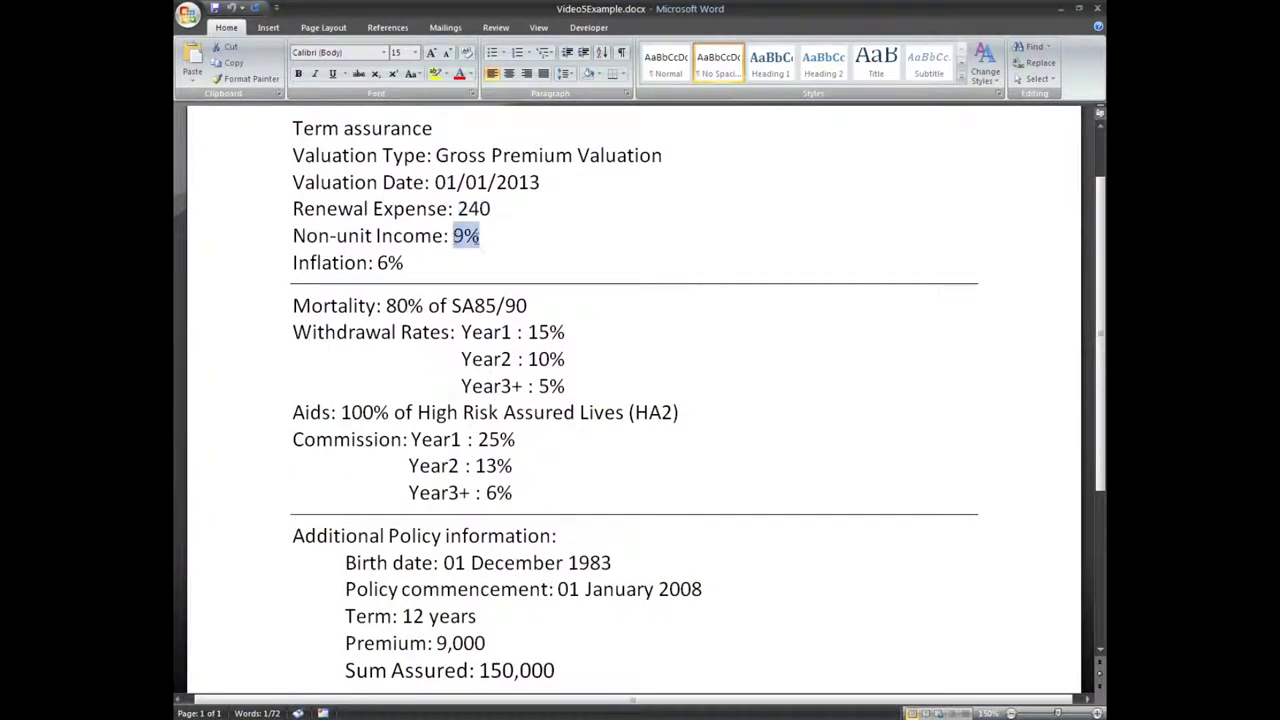
drag(378, 262, 404, 262)
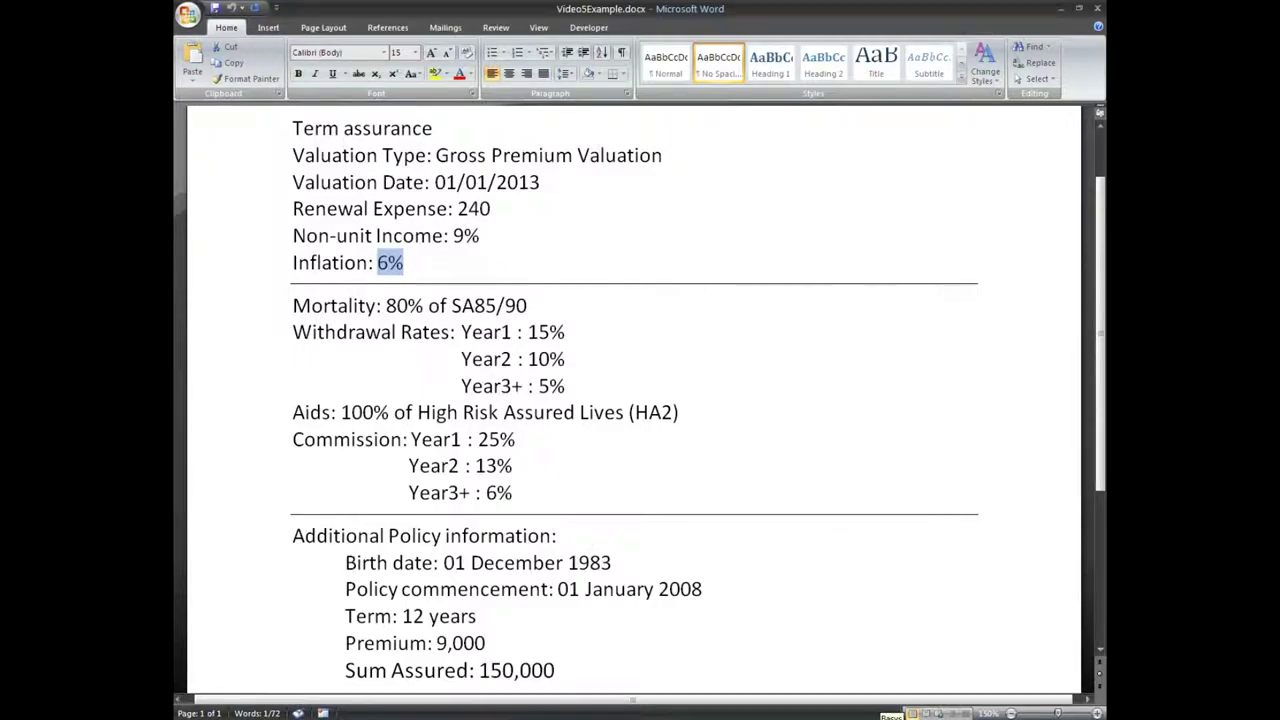
key(alt+Tab)
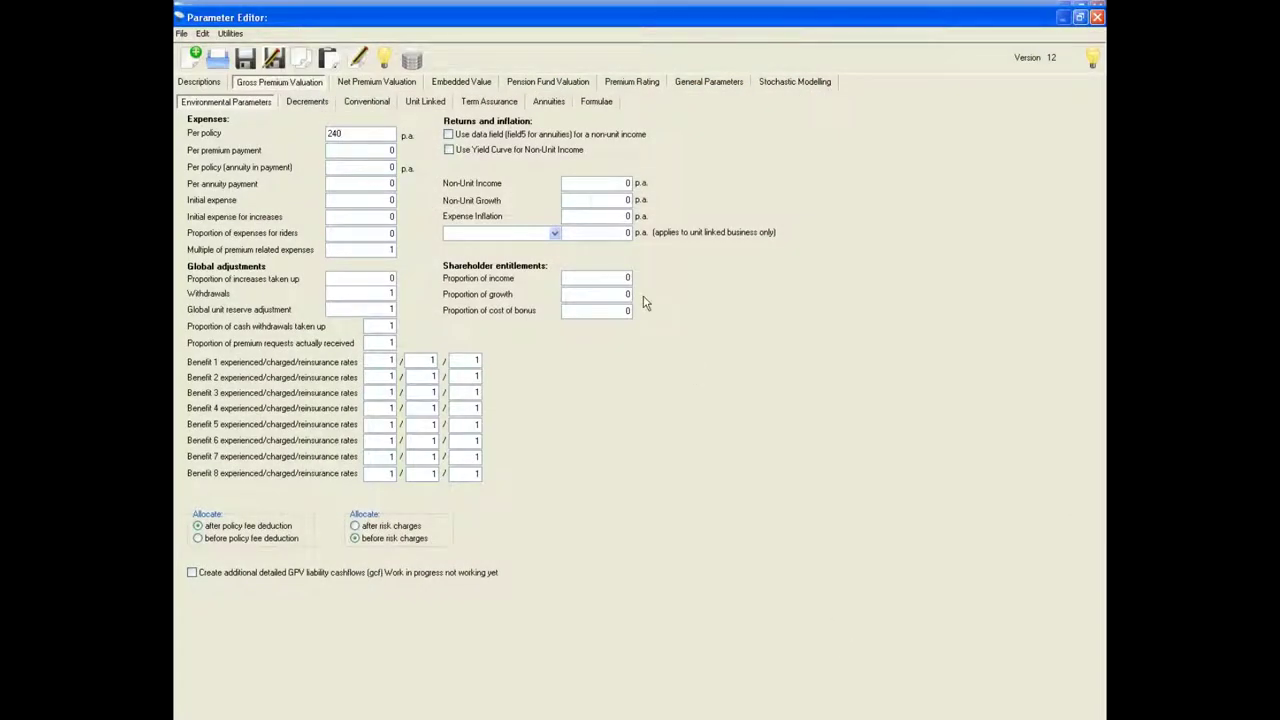
click(566, 184)
click(618, 216)
Step: Look up the mortality basis in Word and give Benefit 1's occurrence in Basys the SA8590.mor table with adjustment multiple B of 0.8
click(880, 716)
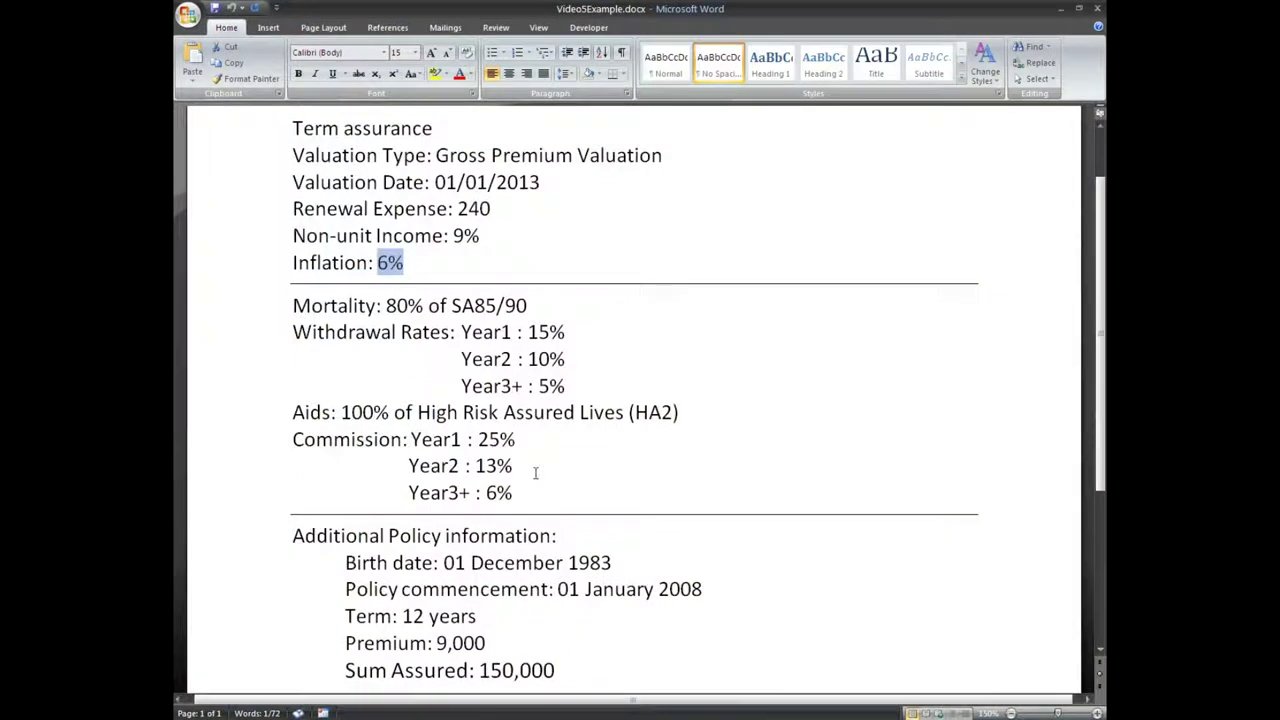
drag(379, 306, 516, 313)
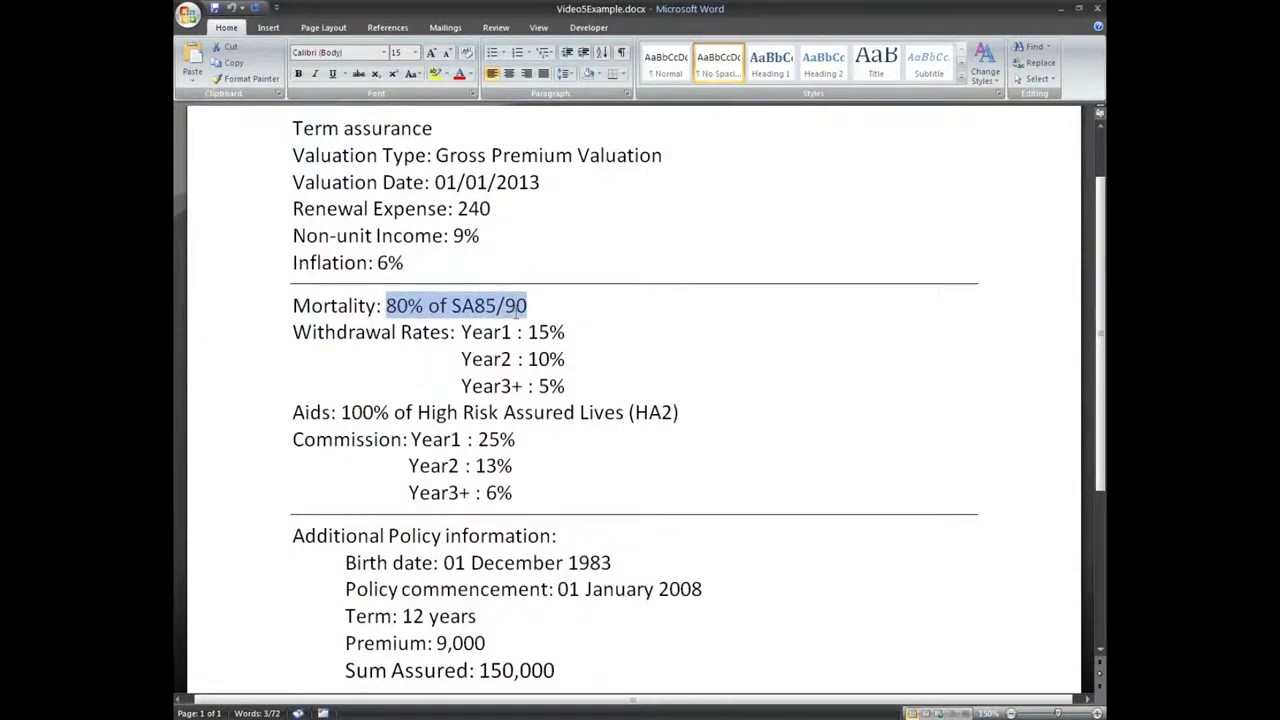
click(887, 716)
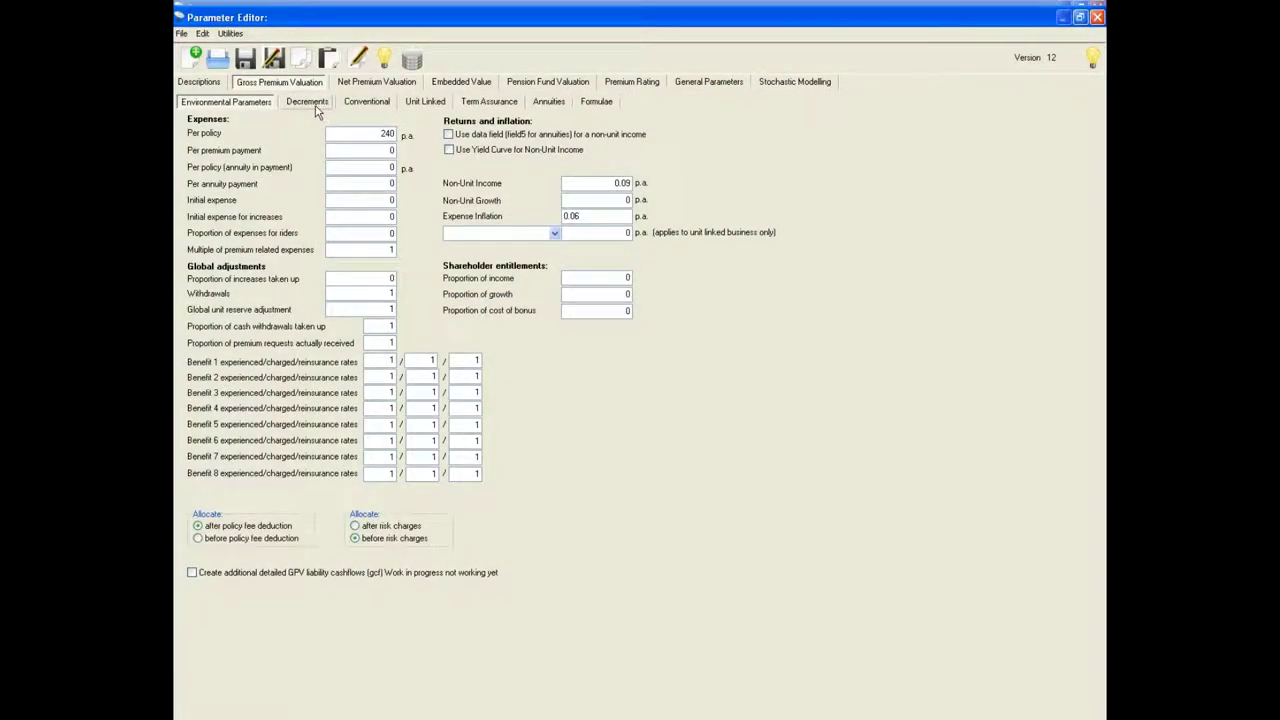
click(307, 101)
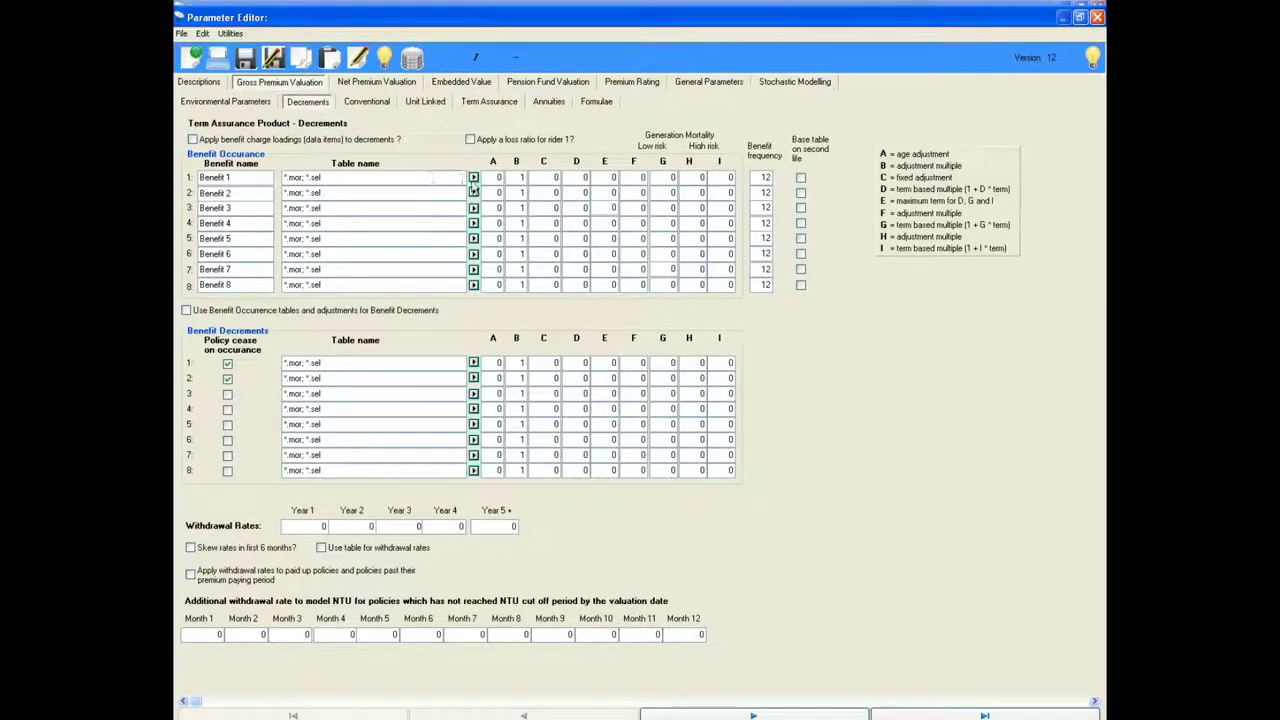
click(473, 180)
double_click(532, 204)
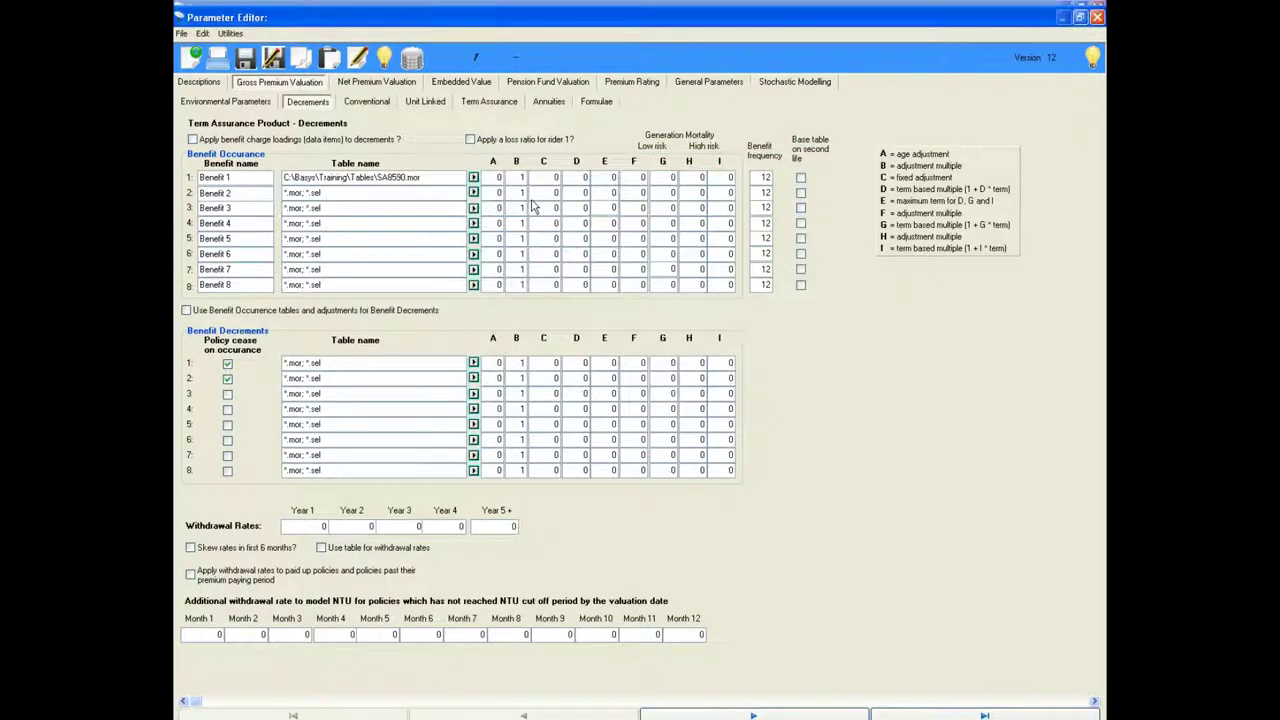
click(509, 177)
Step: Assign the SA8590.mor table to the first benefit decrement and set its adjustment multiple B to 0.8
click(473, 362)
double_click(541, 202)
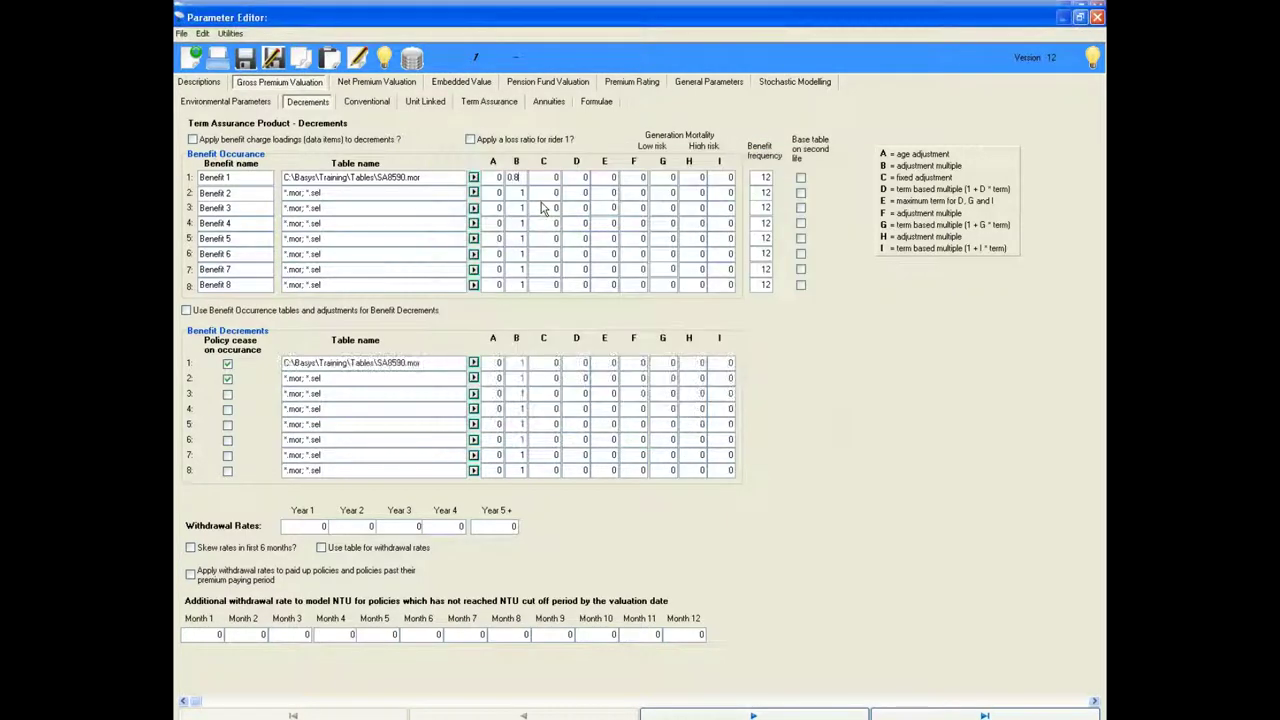
click(517, 362)
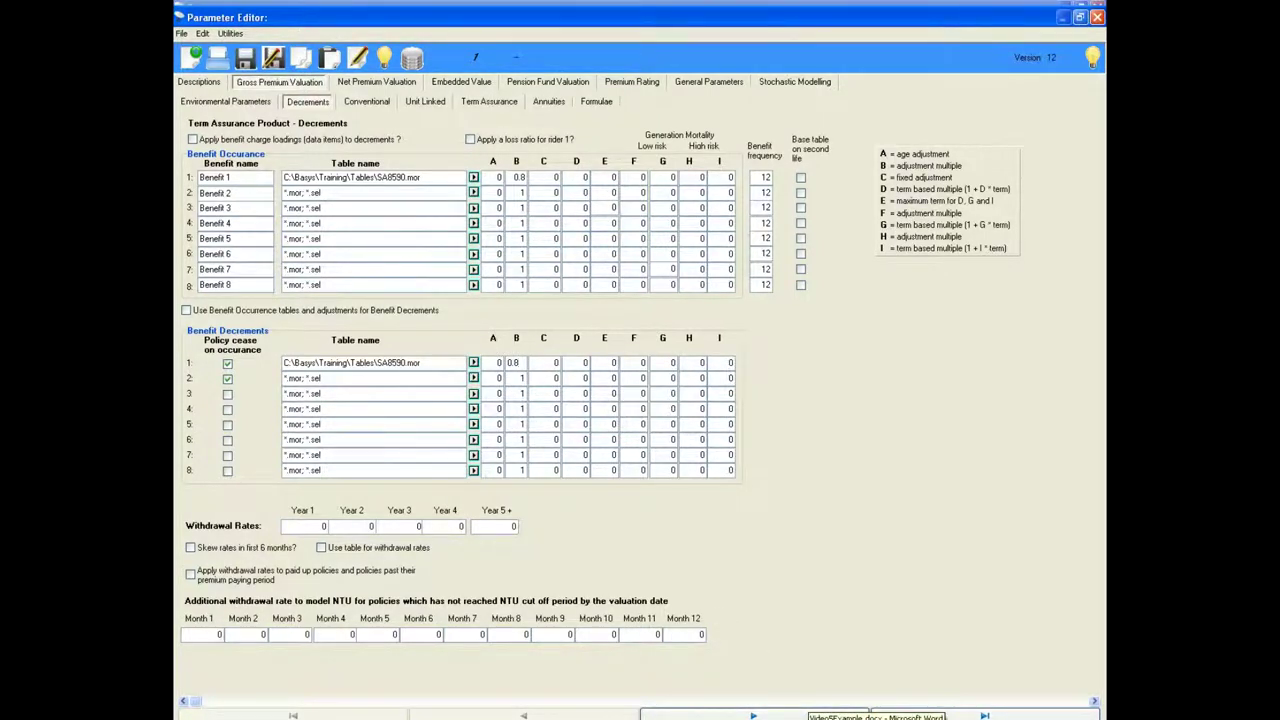
Step: Look up the withdrawal rates in Word and enter 0.15, 0.1, 0.05, 0.05 and 0.05 for Years 1 to 5+ in Basys
click(876, 716)
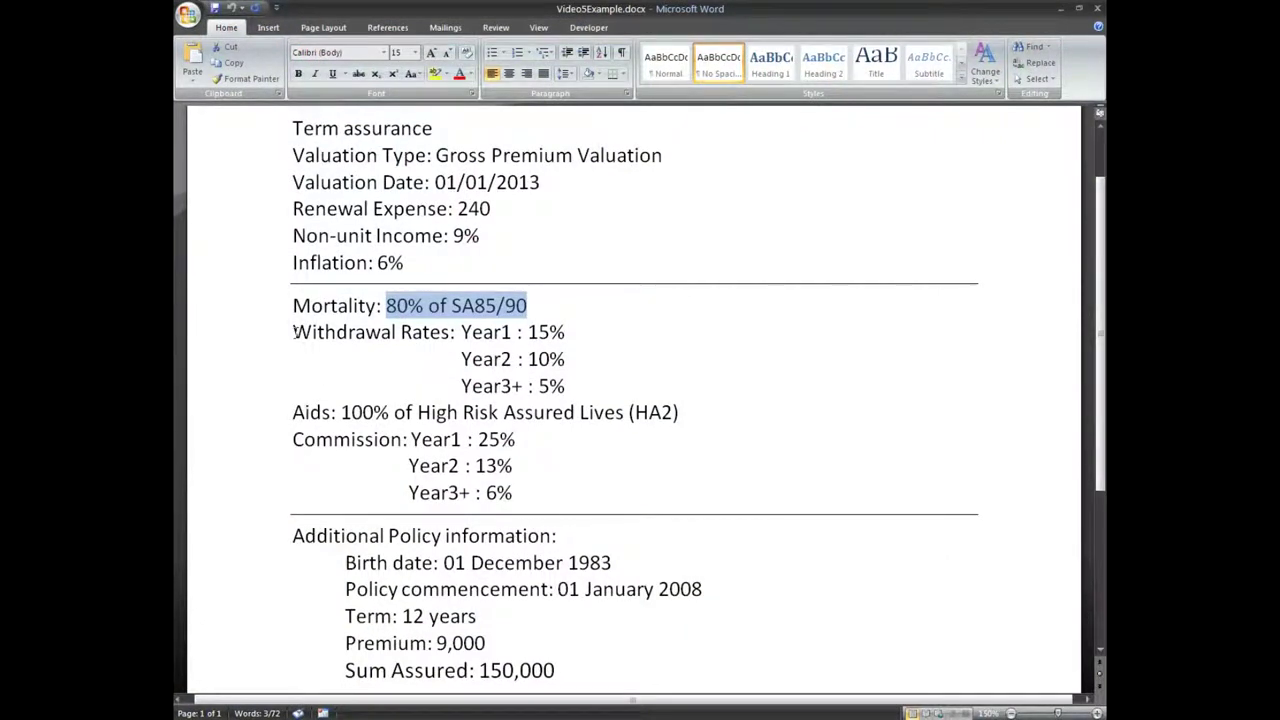
drag(294, 332, 562, 390)
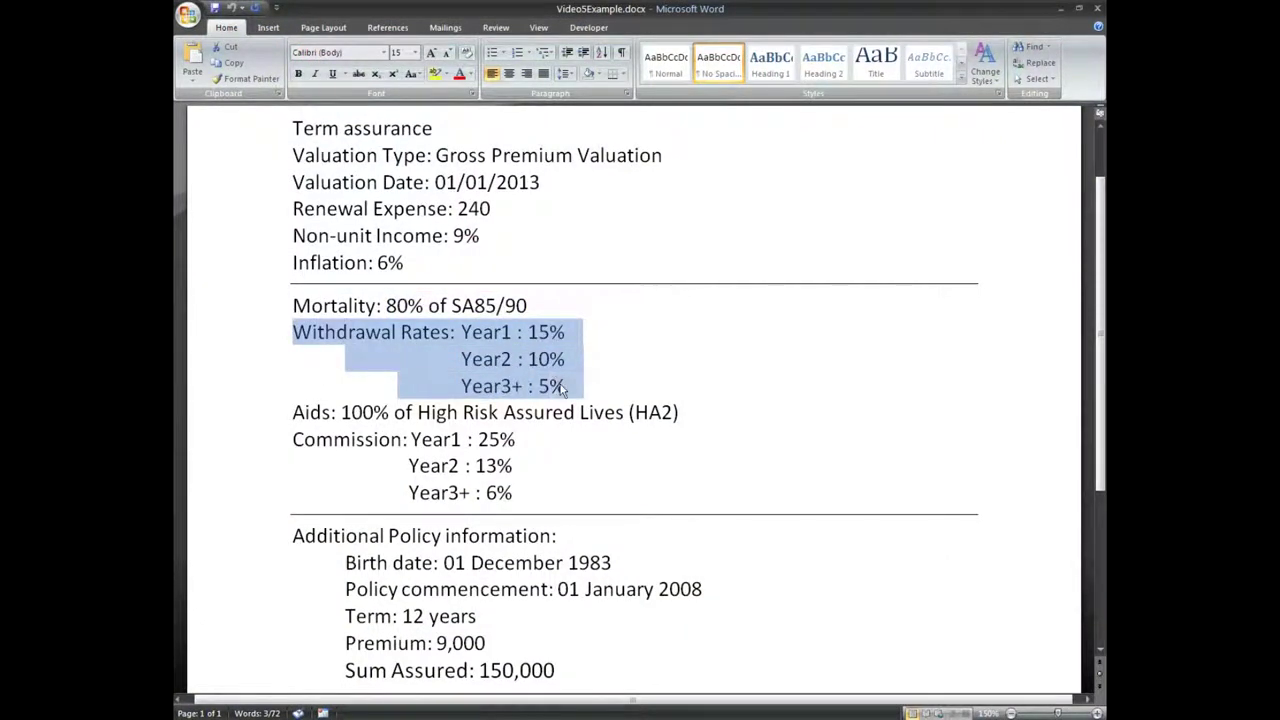
key(ctrl+c)
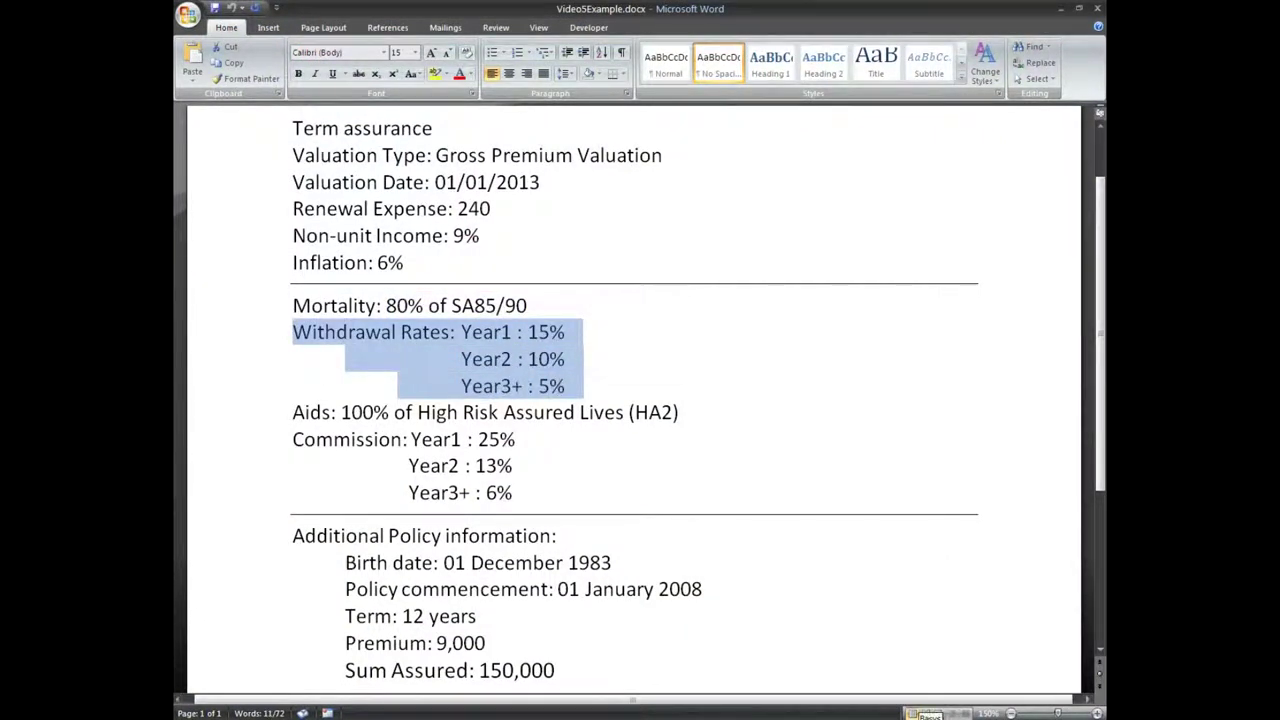
key(alt+Tab)
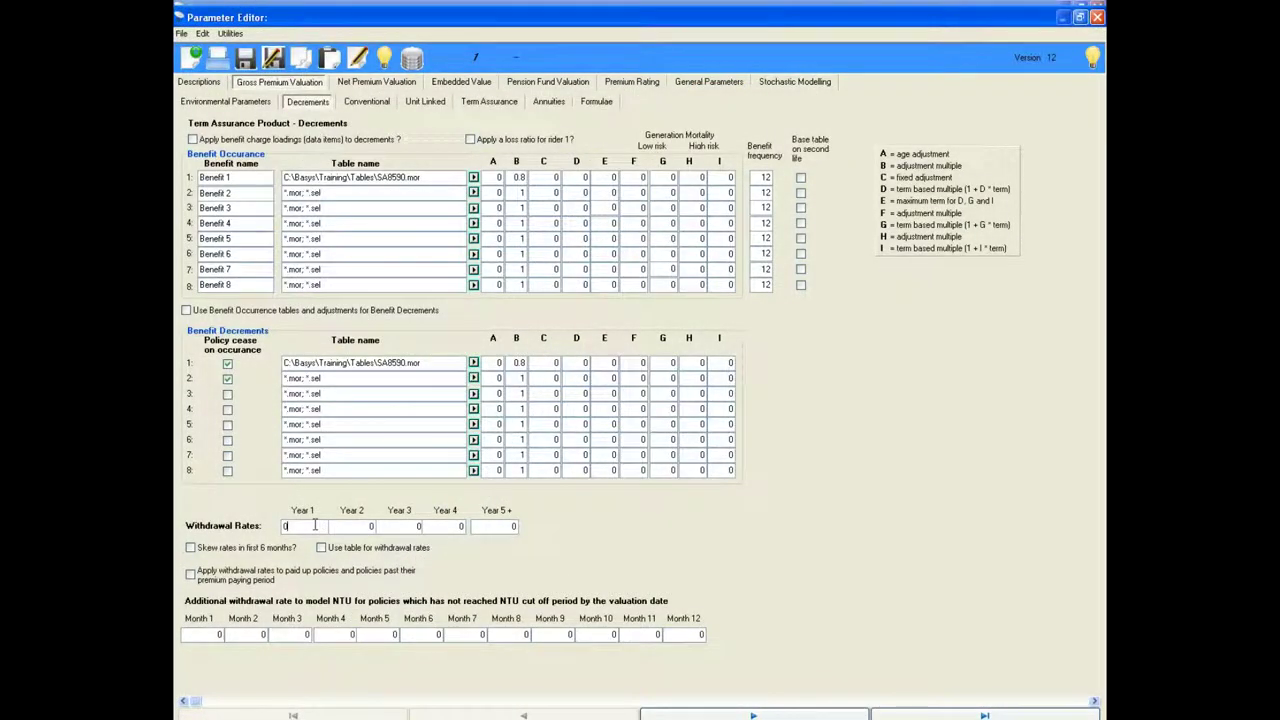
click(314, 525)
text(0.15)
key(Tab)
text(0.1)
key(Tab)
text(0.05)
key(Tab)
text(0.05)
key(Tab)
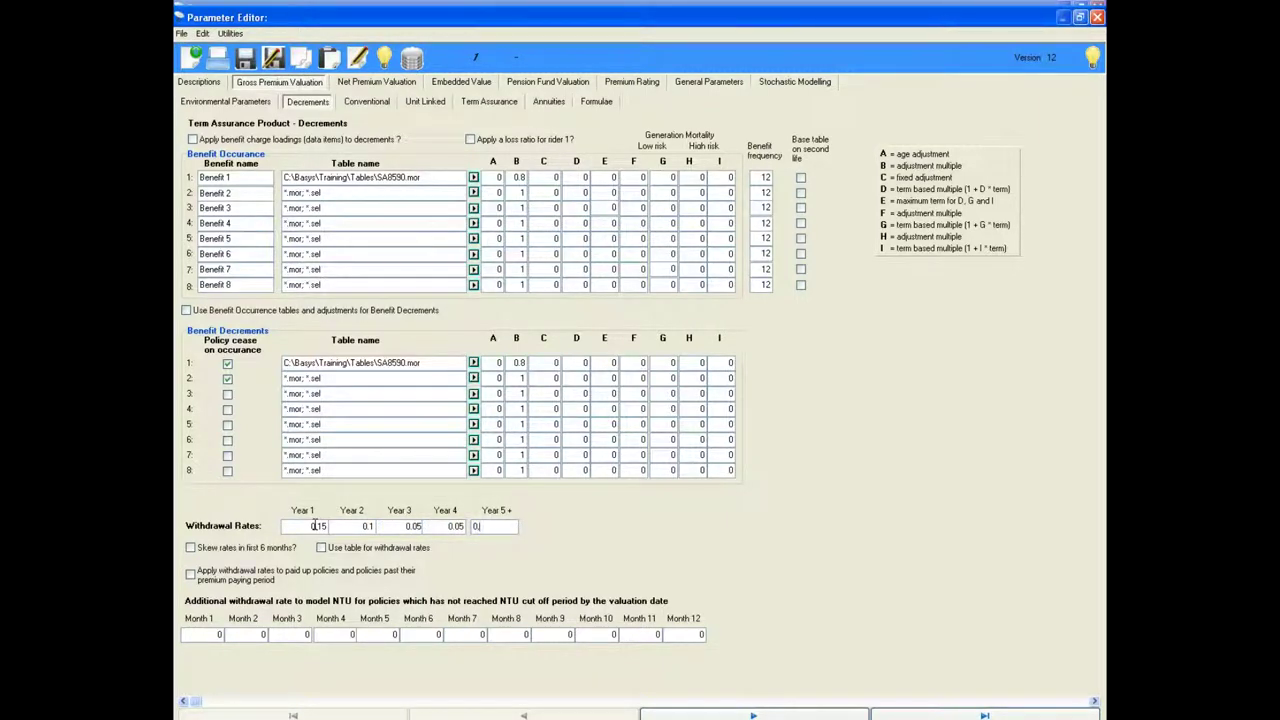
Step: Assign HA2M.gen and HA2F.gen as Benefit 1's high-risk generation tables for males and females in the general parameters
click(709, 86)
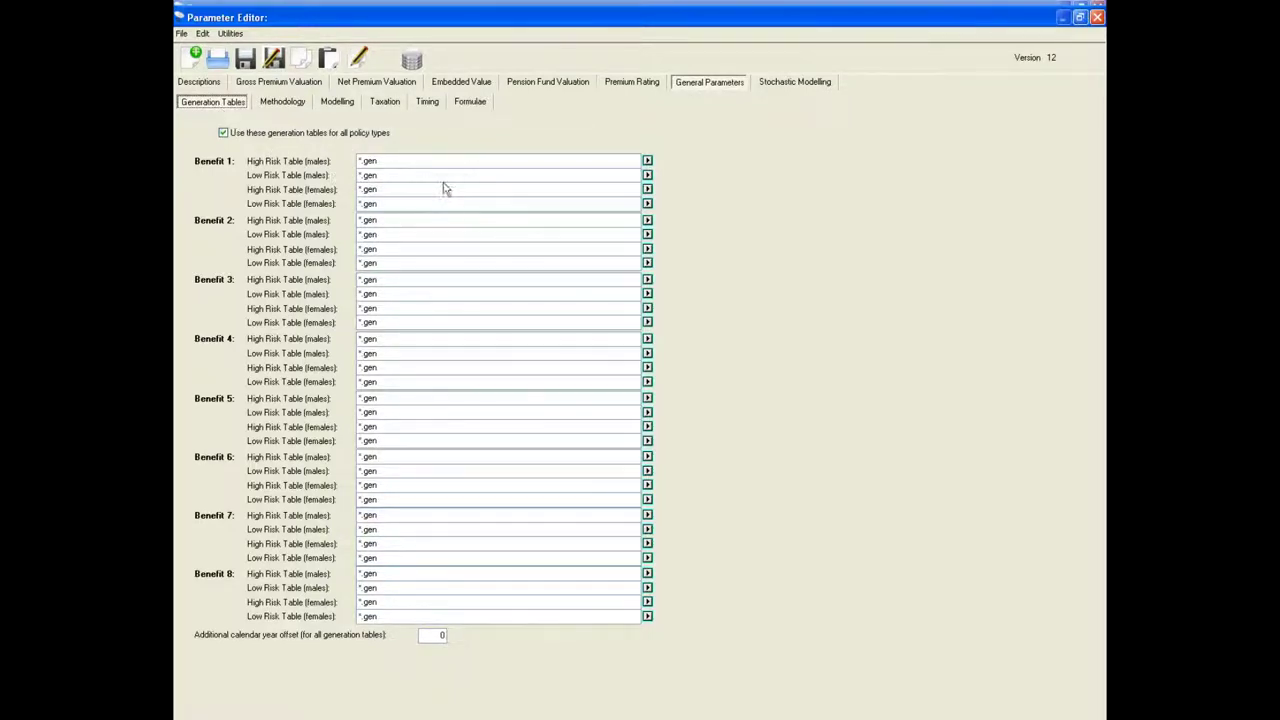
click(648, 168)
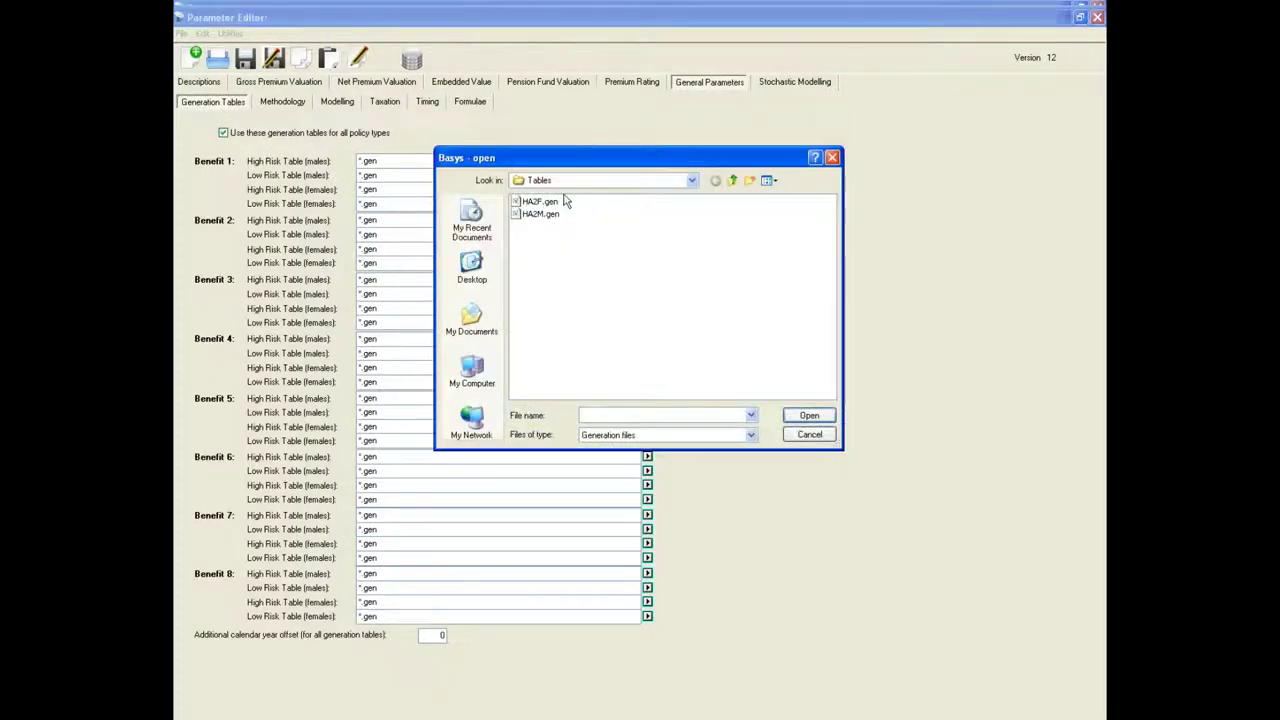
click(536, 215)
double_click(536, 215)
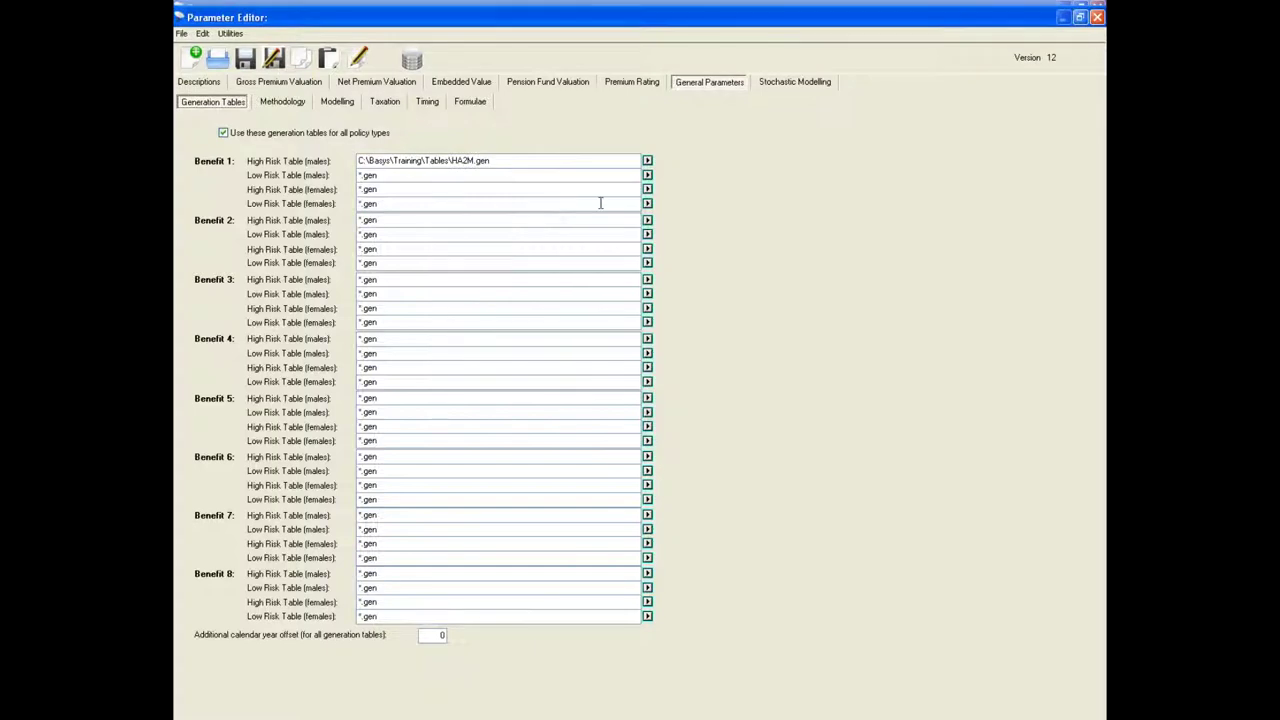
click(648, 189)
double_click(538, 195)
Step: Set the high-risk adjustment multiple H to 1 for the first benefit occurrence and first benefit decrement in the gross premium valuation
click(298, 86)
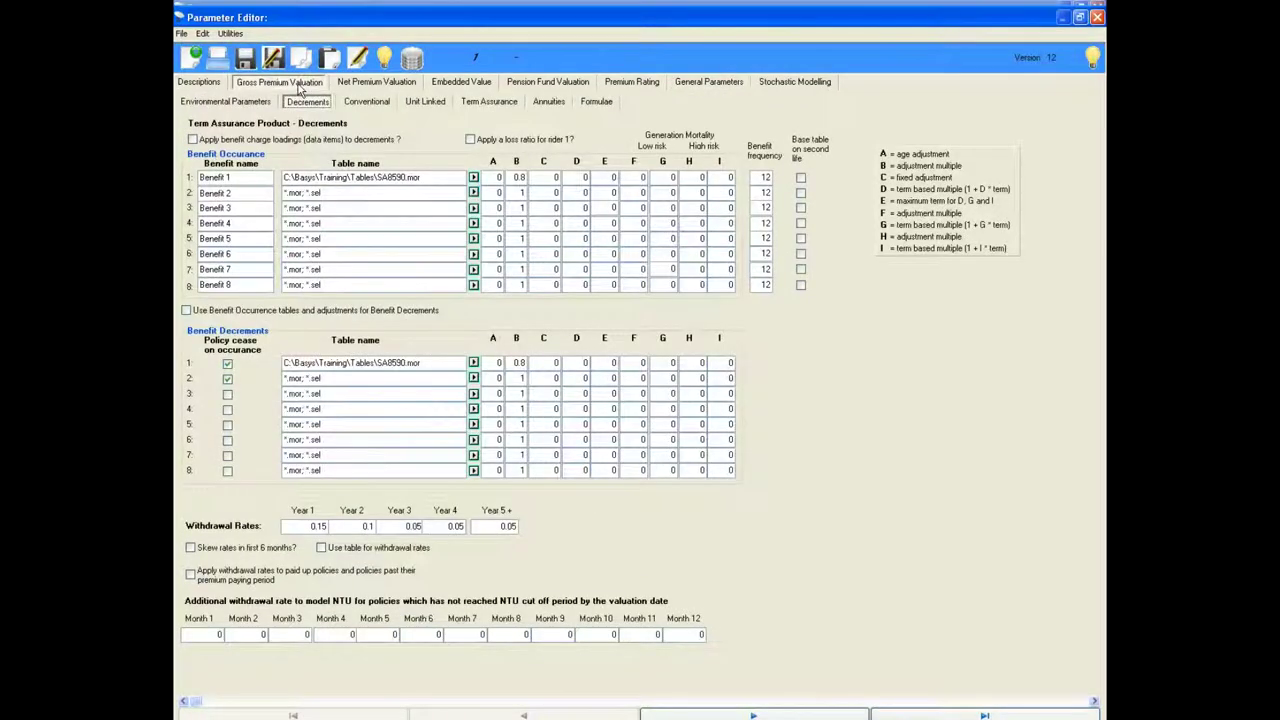
click(690, 177)
text(1)
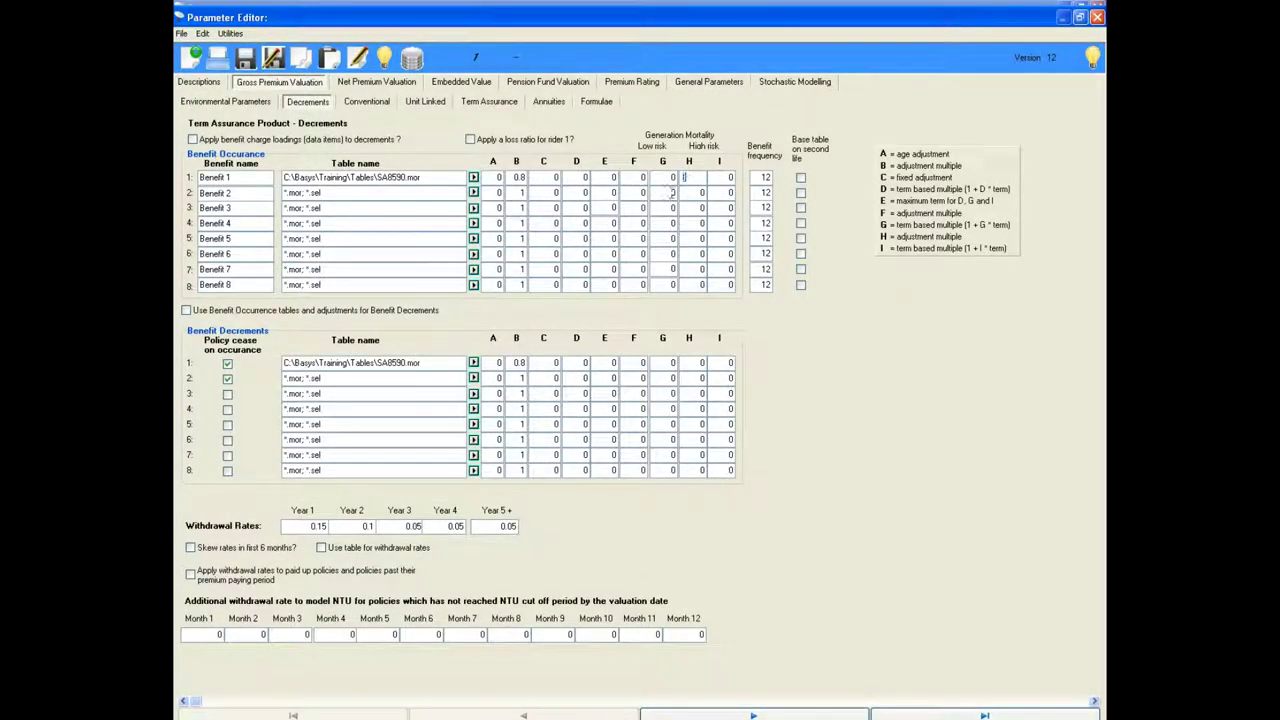
click(703, 362)
text(1)
Step: Check the multiple of sum assured in the gross premium valuation's Term Assurance parameters
click(489, 102)
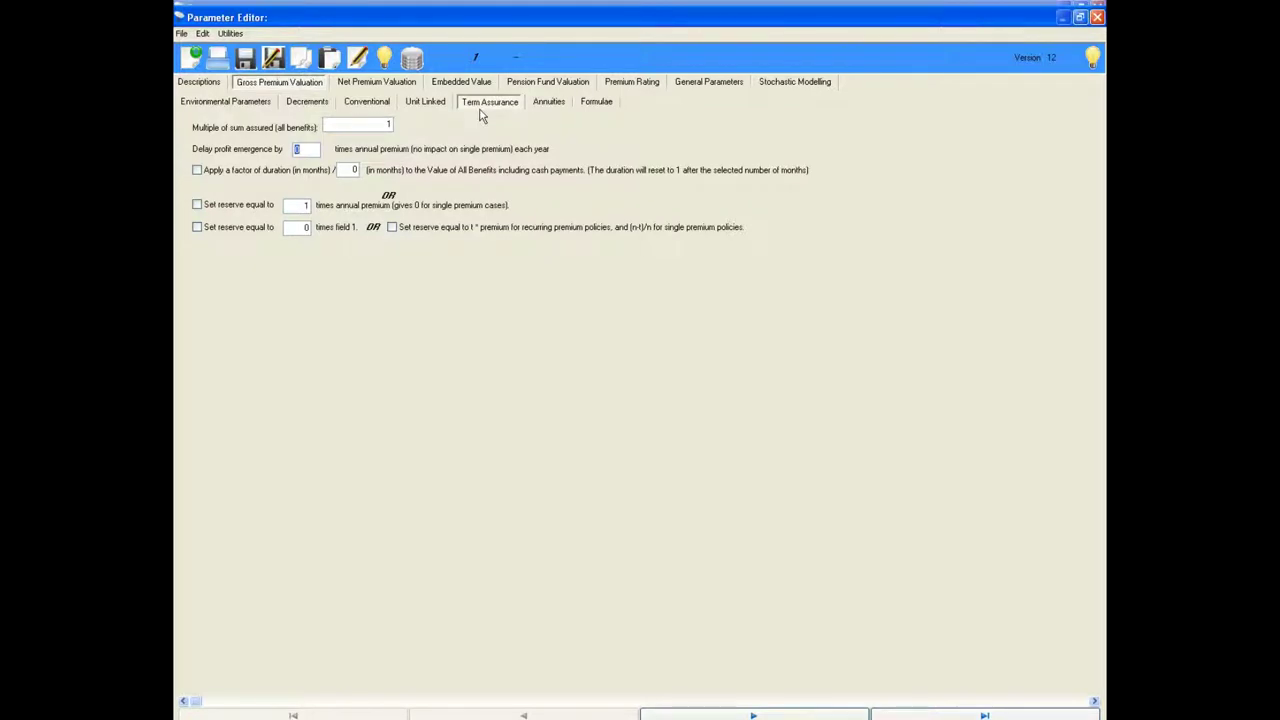
click(376, 124)
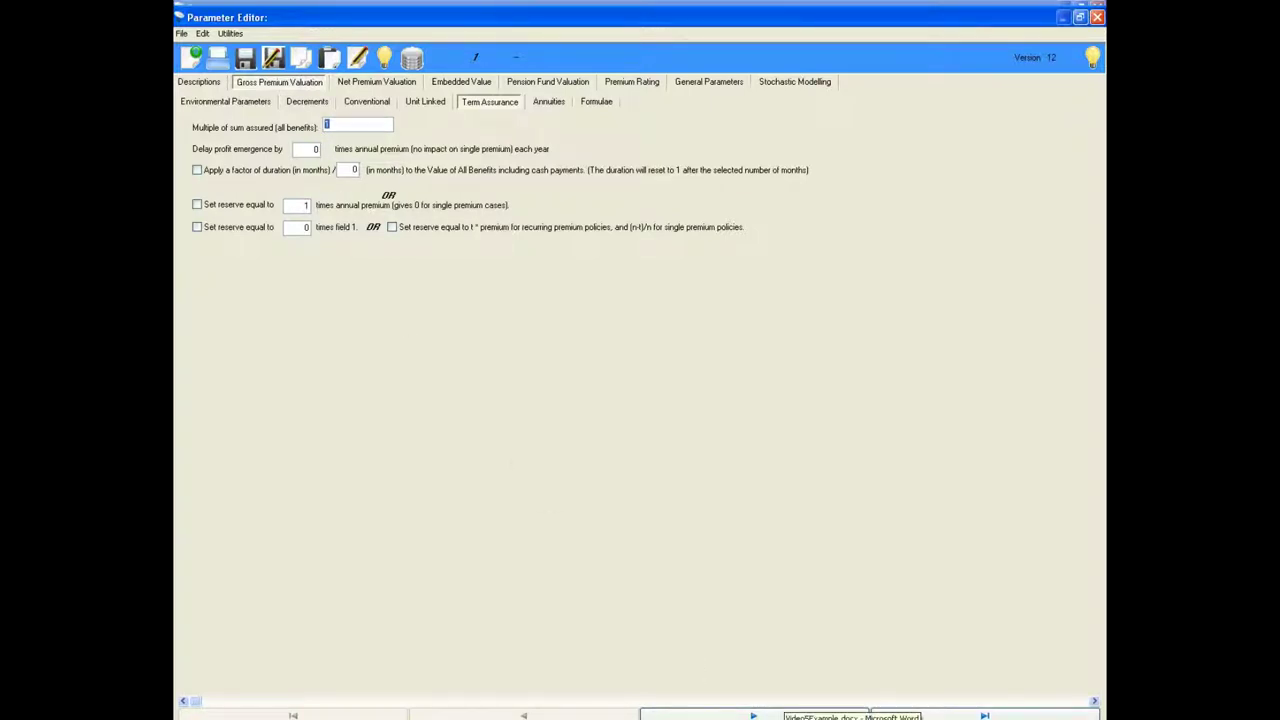
Step: Look up the commission rates in Word and set the product design's initial commission proportion of premium (E) to 0.25 in Basys
key(alt+Tab)
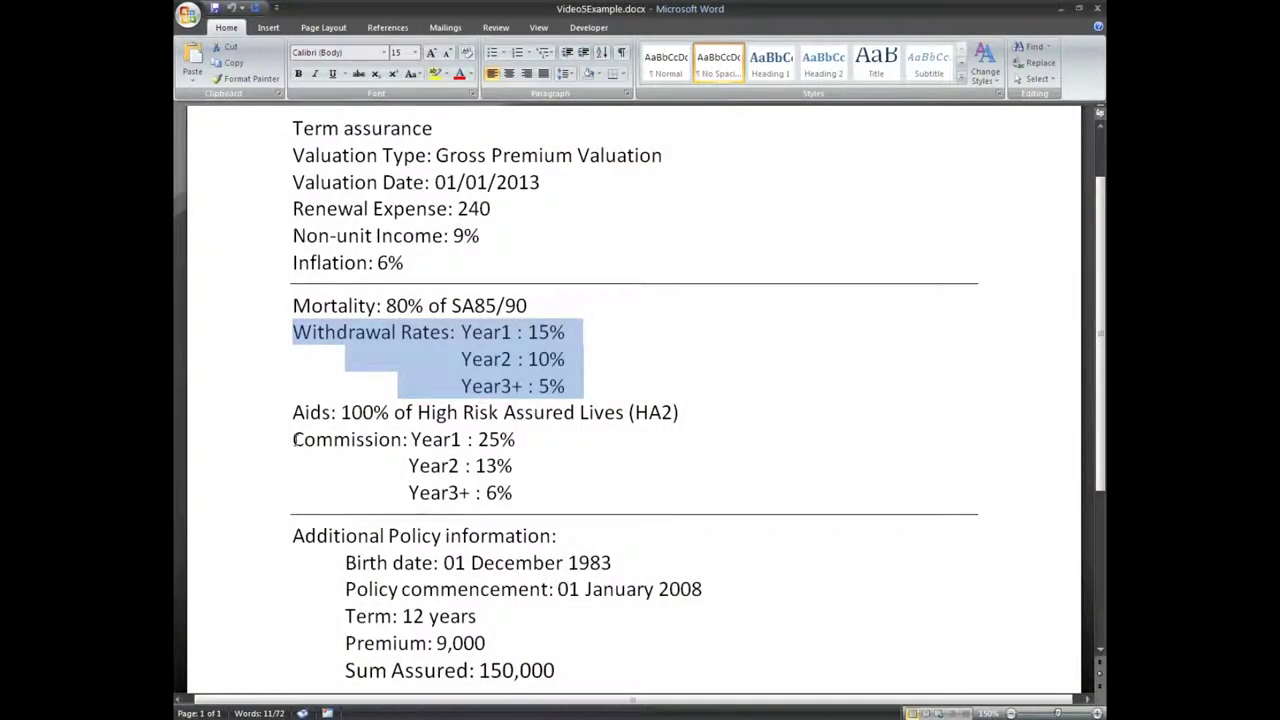
drag(294, 440, 513, 489)
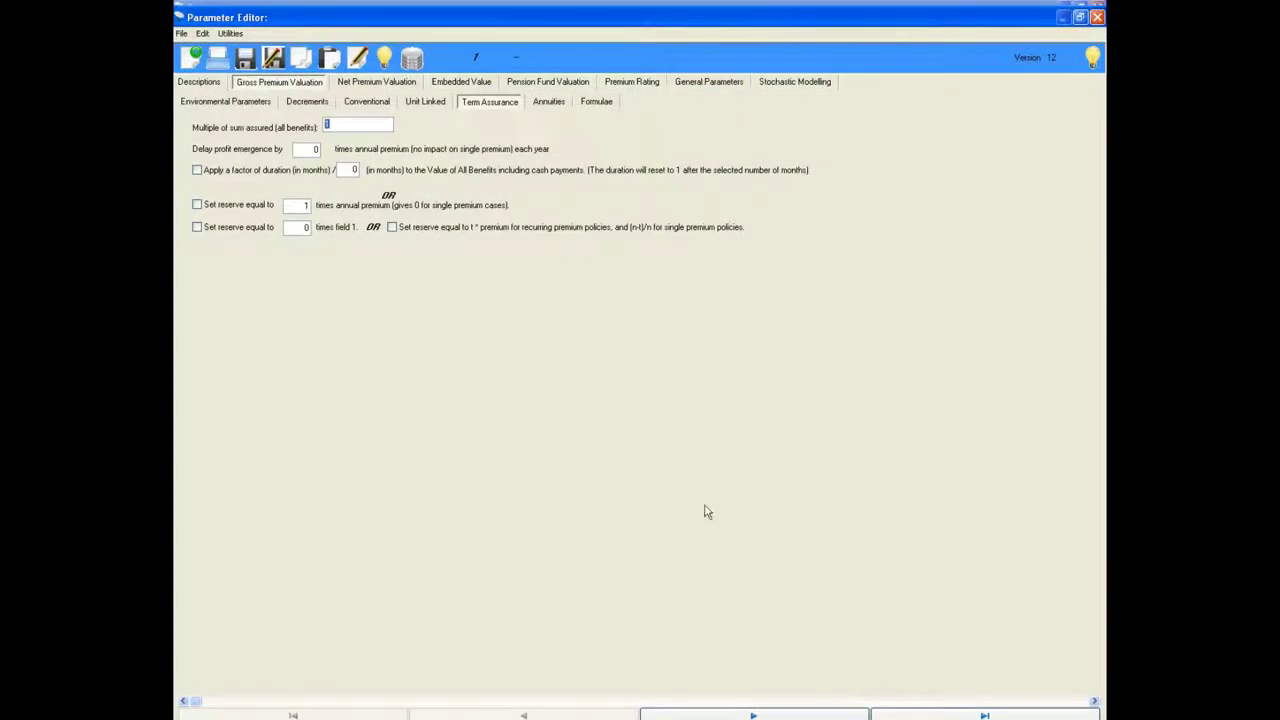
click(385, 60)
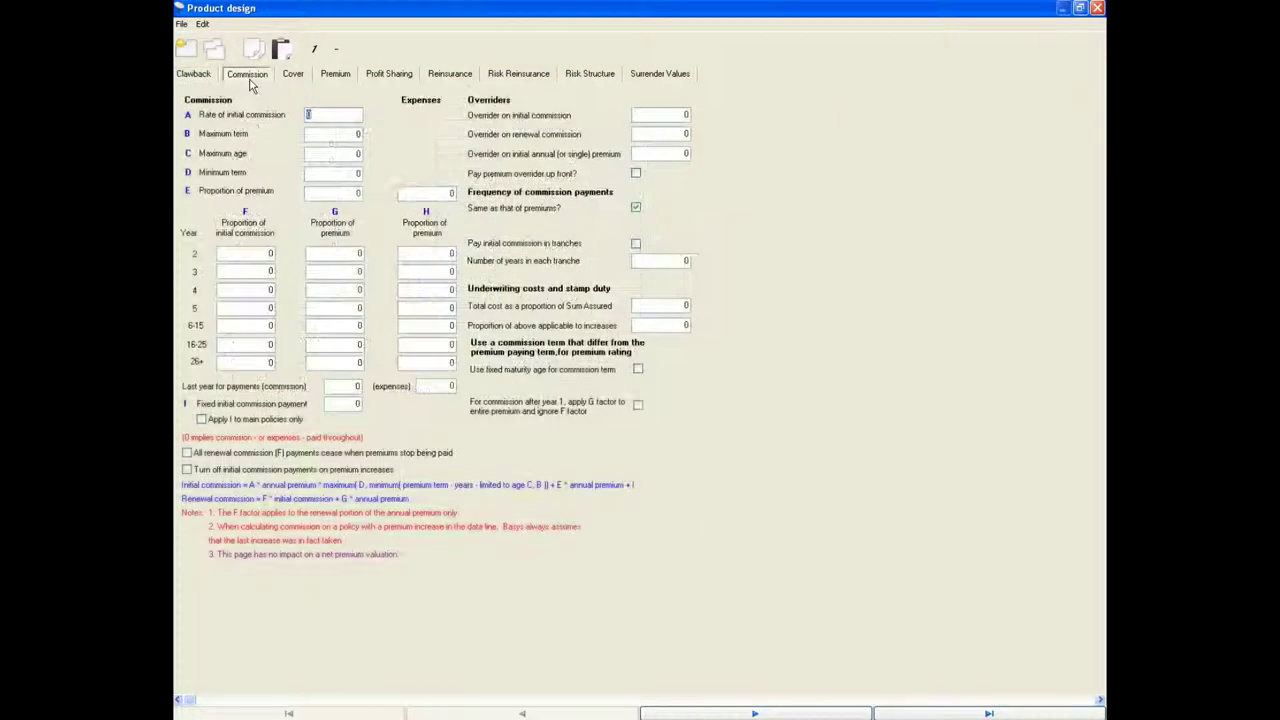
click(249, 78)
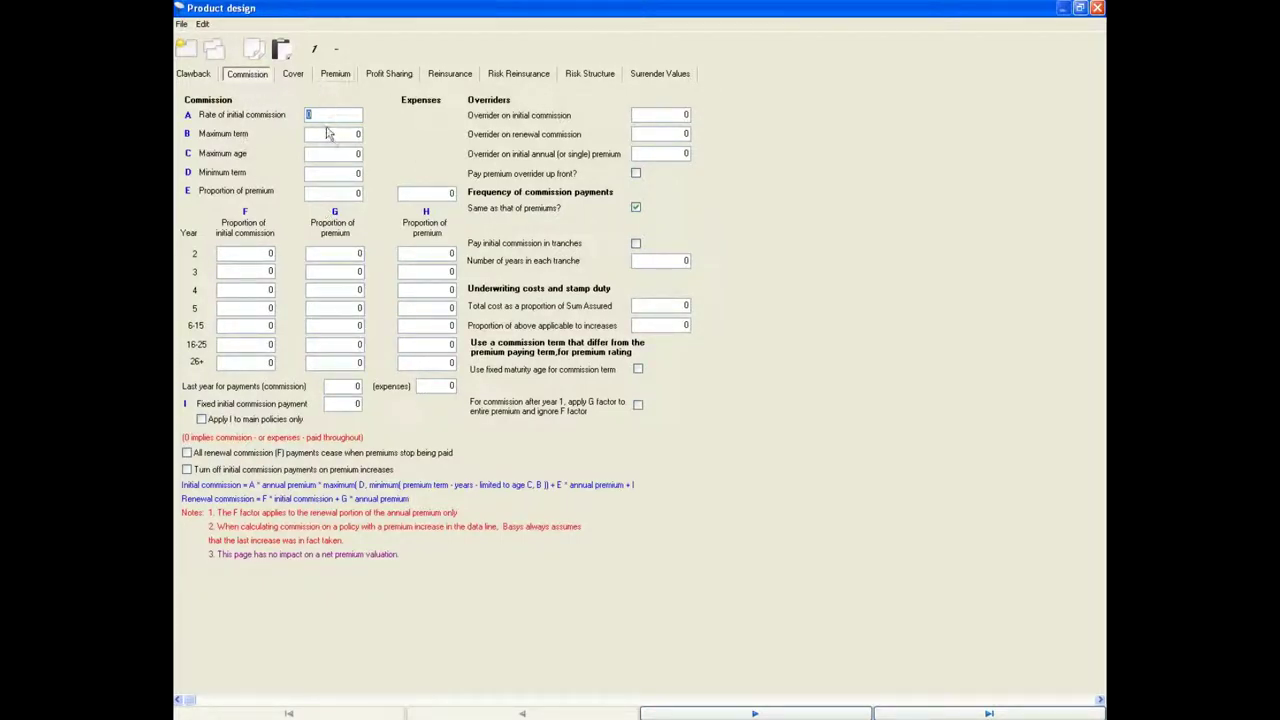
click(336, 192)
Step: Set the renewal commission proportion of premium (G) to 0.13 for year 2 and 0.06 for every band from year 3 to 26+
click(345, 253)
text(0.13)
key(Tab)
text(0.16)
key(Tab)
text(0.06)
key(Tab)
text(0.06)
key(Tab)
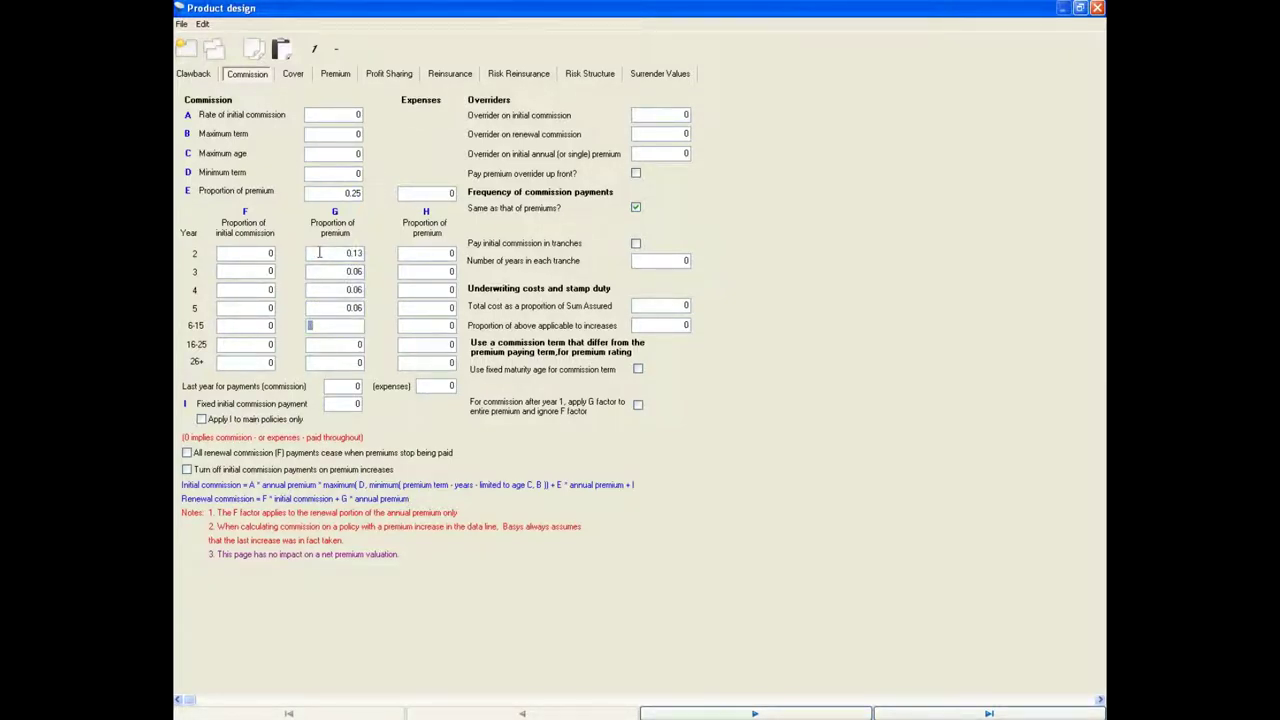
text(0.06)
key(Tab)
text(0.06)
key(Tab)
text(0.06)
click(1097, 8)
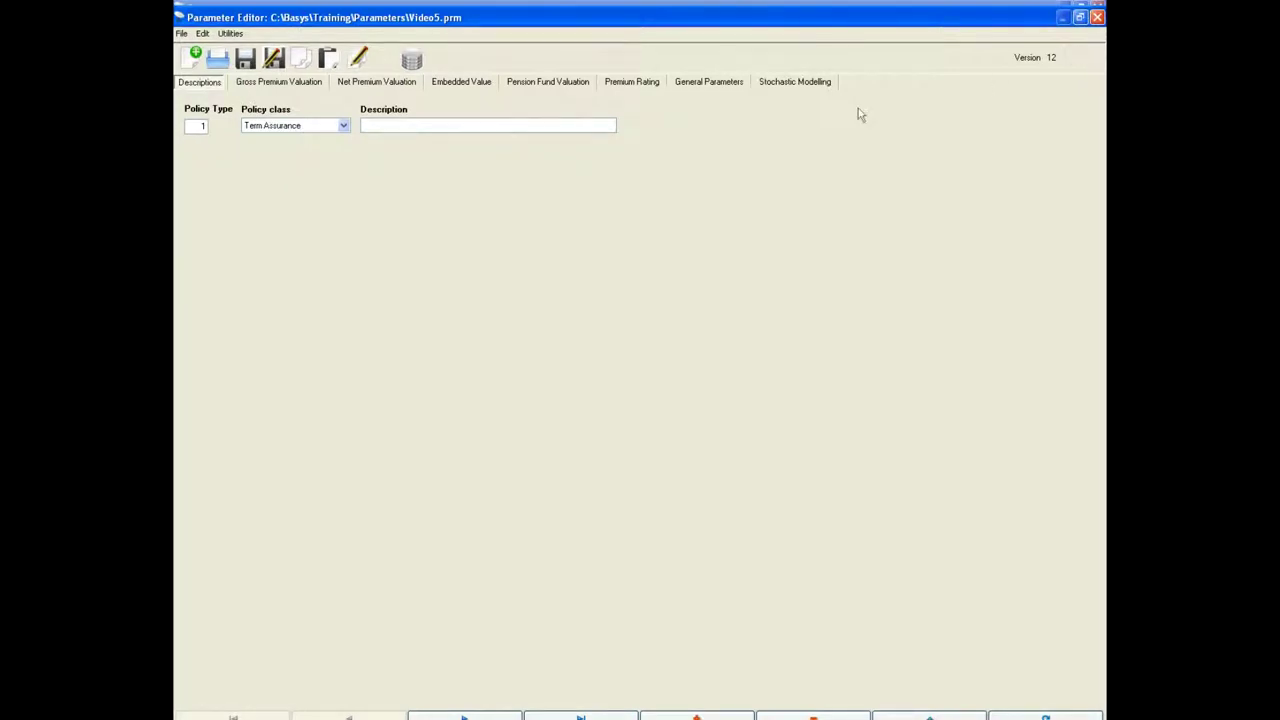
Step: Save the parameter file as Video5 in the Parameters folder
click(276, 60)
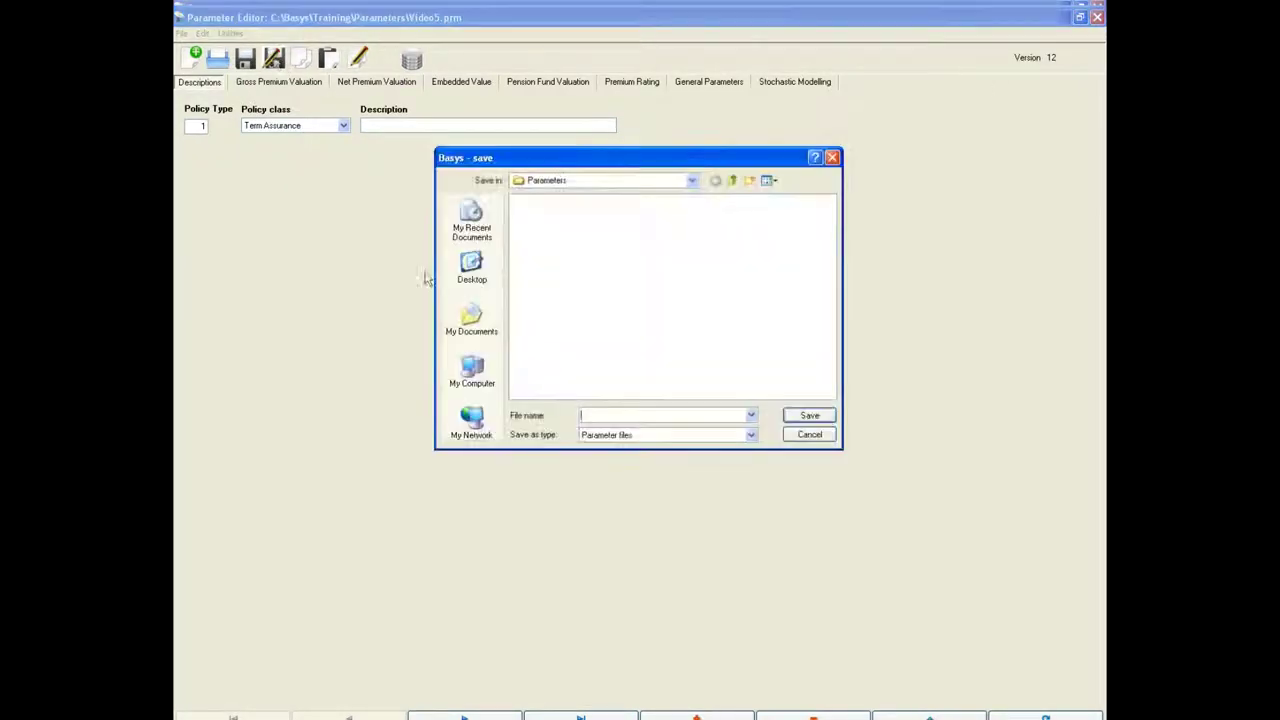
text(Vid)
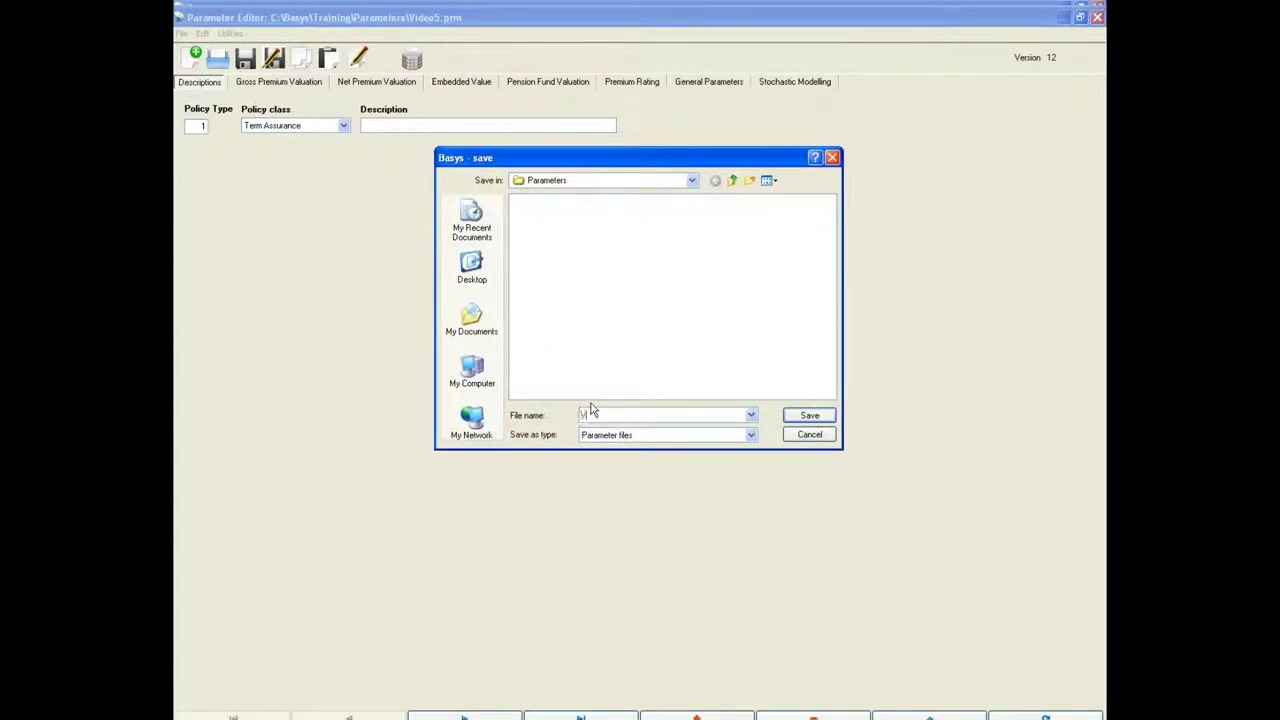
text(eo5)
key(Return)
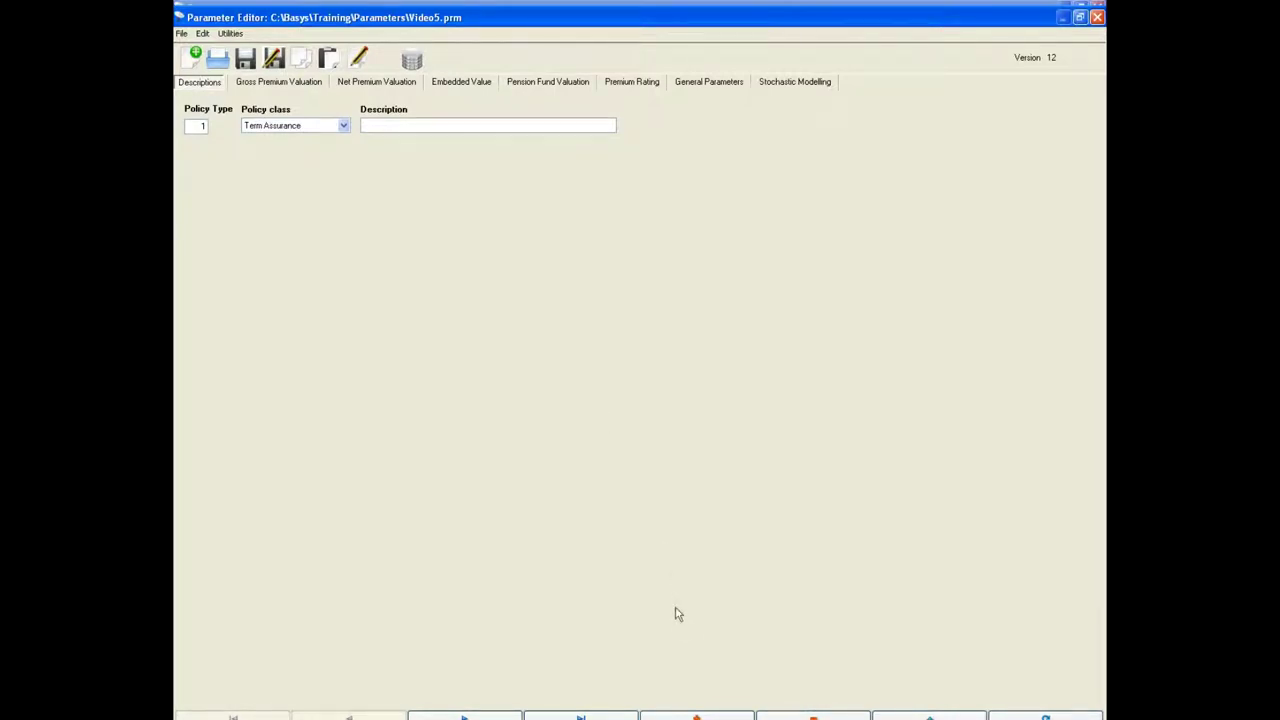
Step: Switch to the Video 5.xls workbook in Excel and copy both policy records in rows 2 and 3 across all columns
click(730, 716)
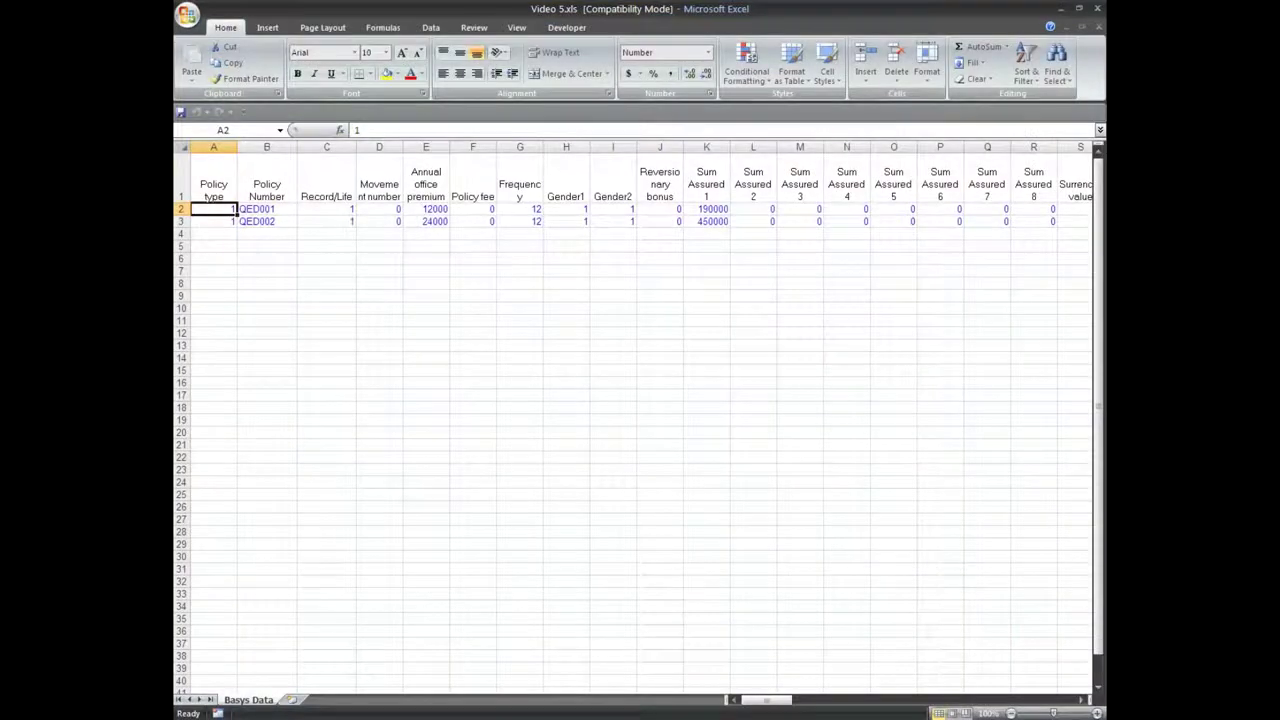
drag(213, 190, 1020, 188)
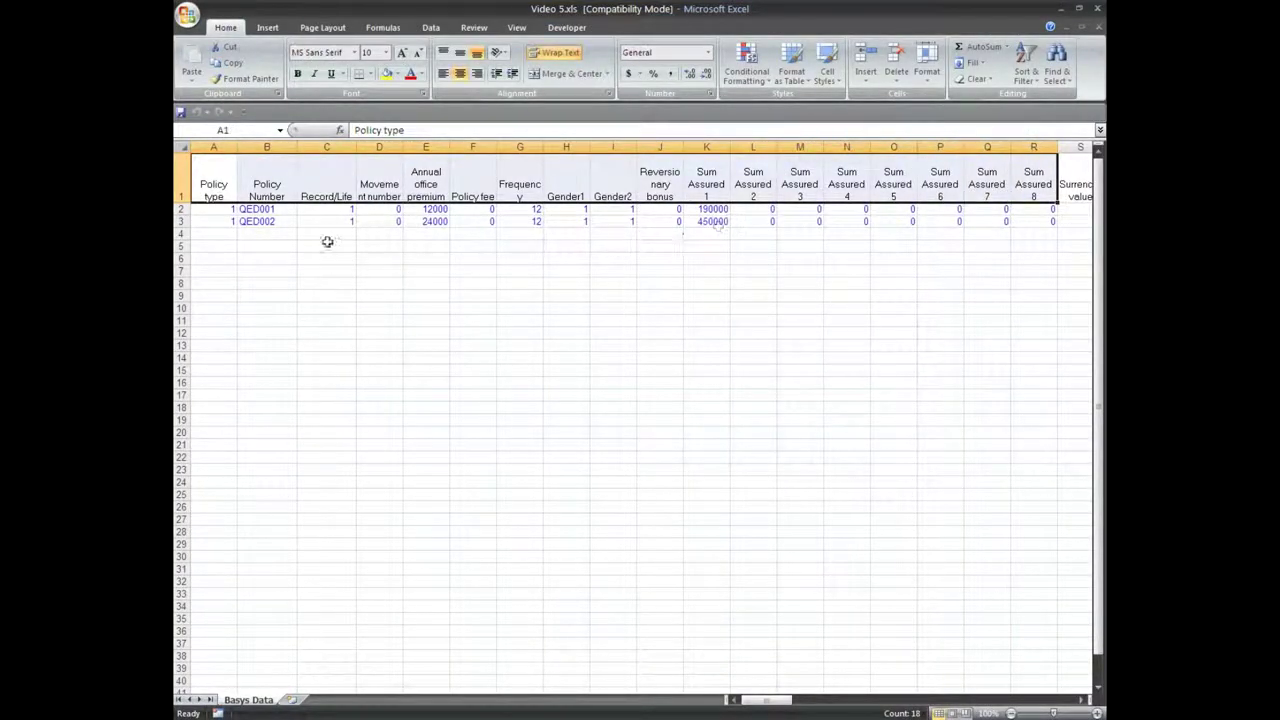
drag(226, 211, 229, 220)
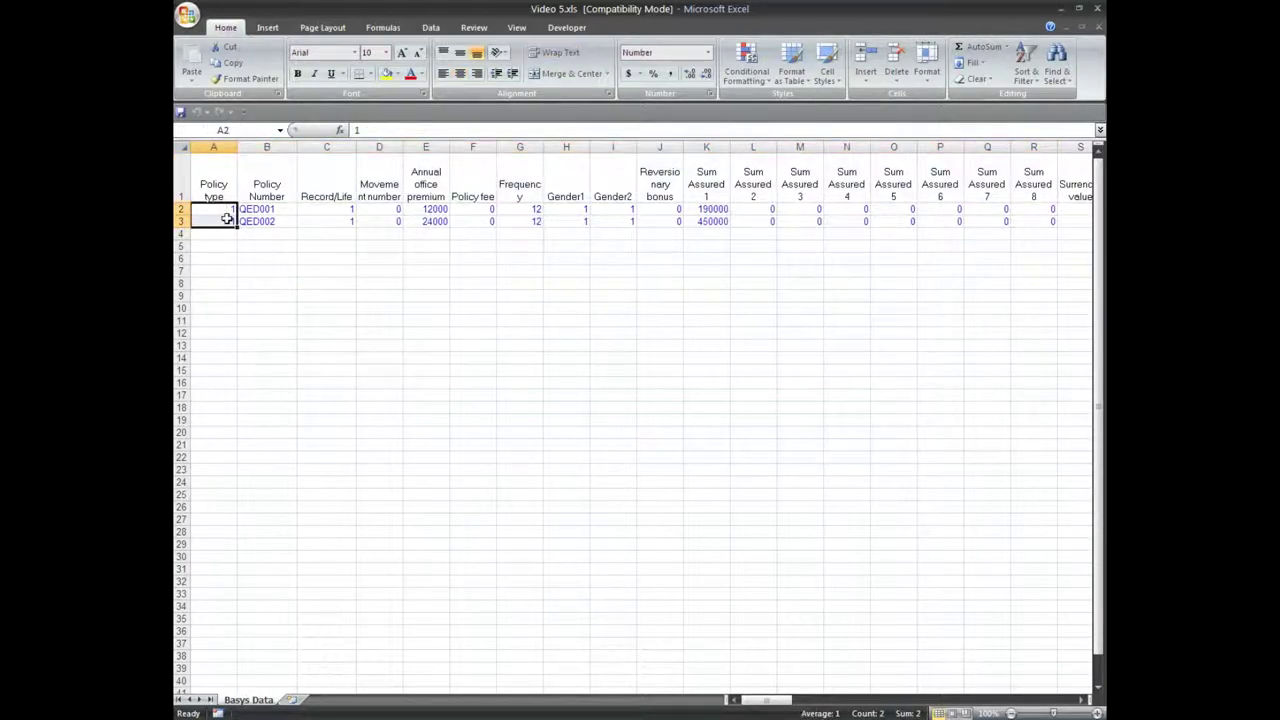
key(ctrl+shift+Right)
key(ctrl+c)
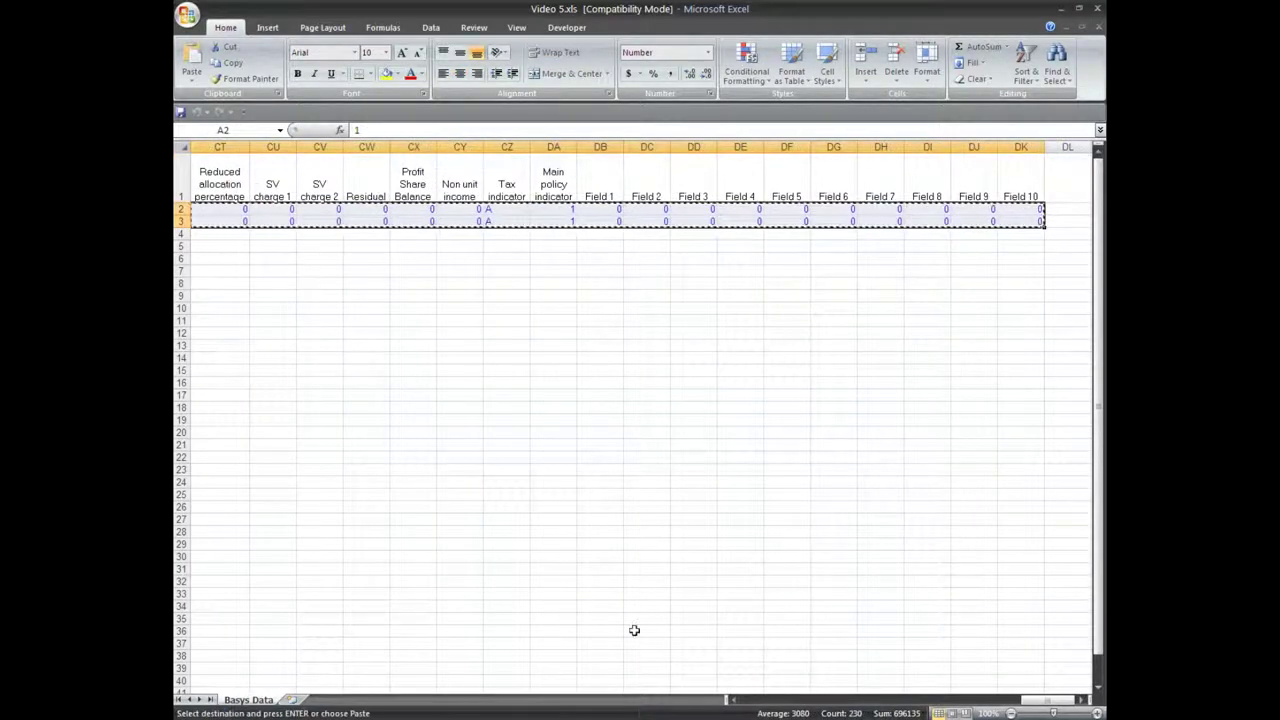
Step: Return to Basys and paste the copied policy records into the valuation data of the Data and table manipulator
key(alt+Tab)
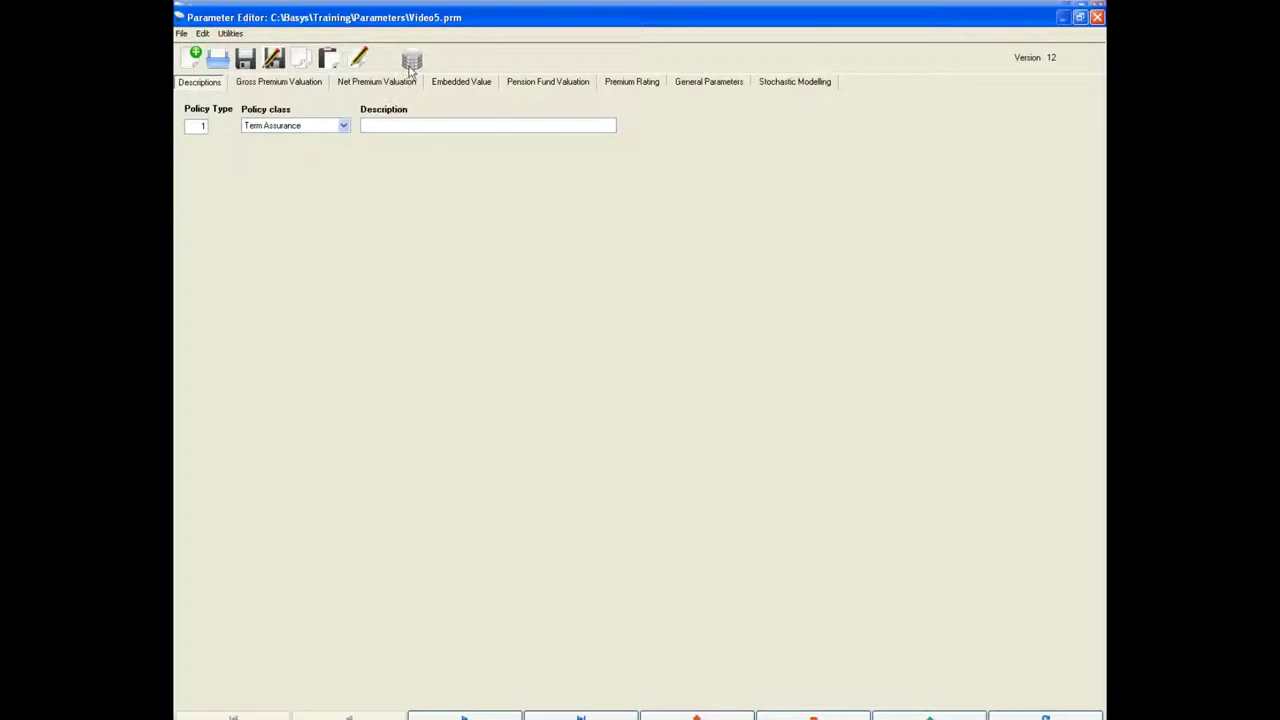
click(411, 62)
click(225, 24)
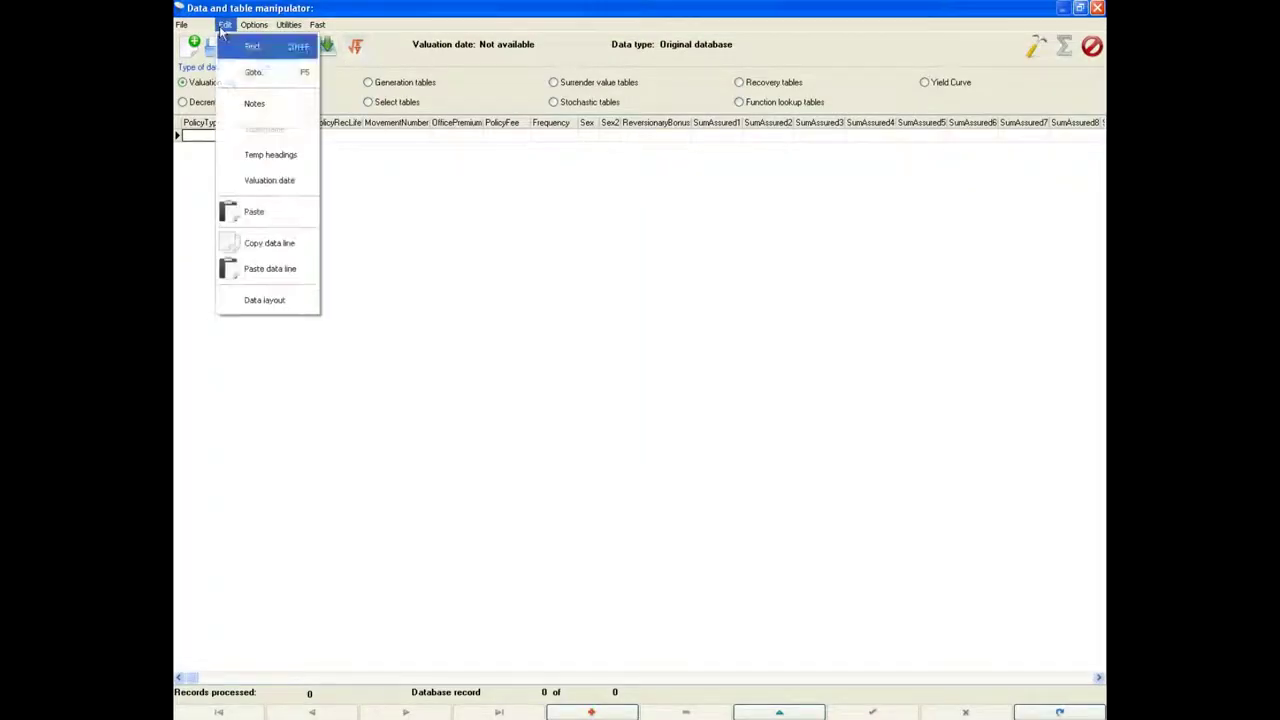
click(257, 212)
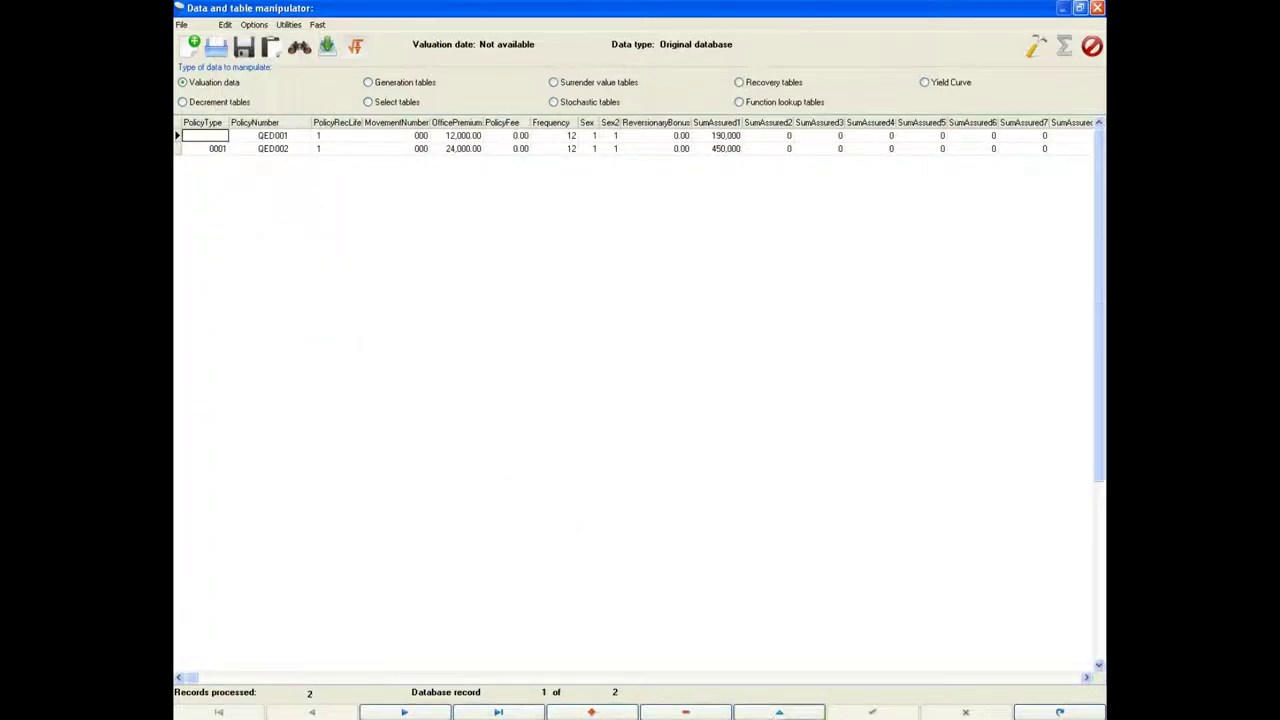
Step: Look up the additional policy information in Word and add a third data record with policy type 1, its policy number and record/life 1
click(850, 712)
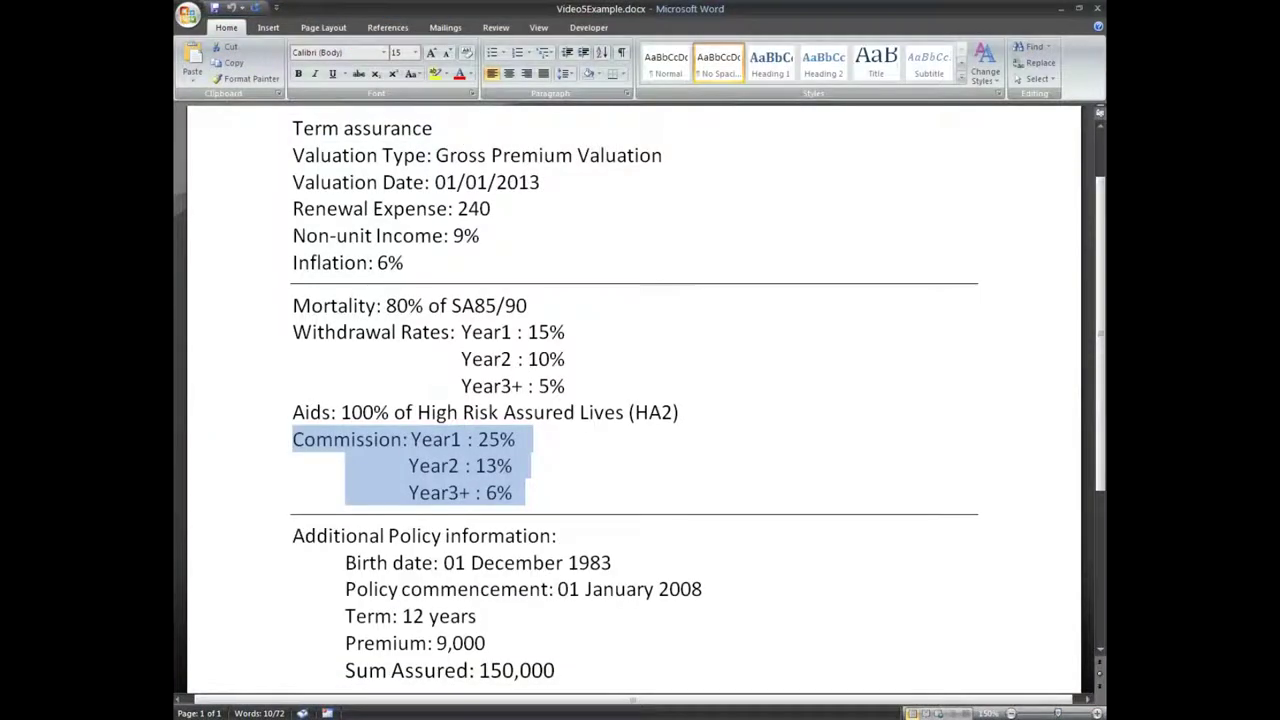
drag(297, 534, 556, 665)
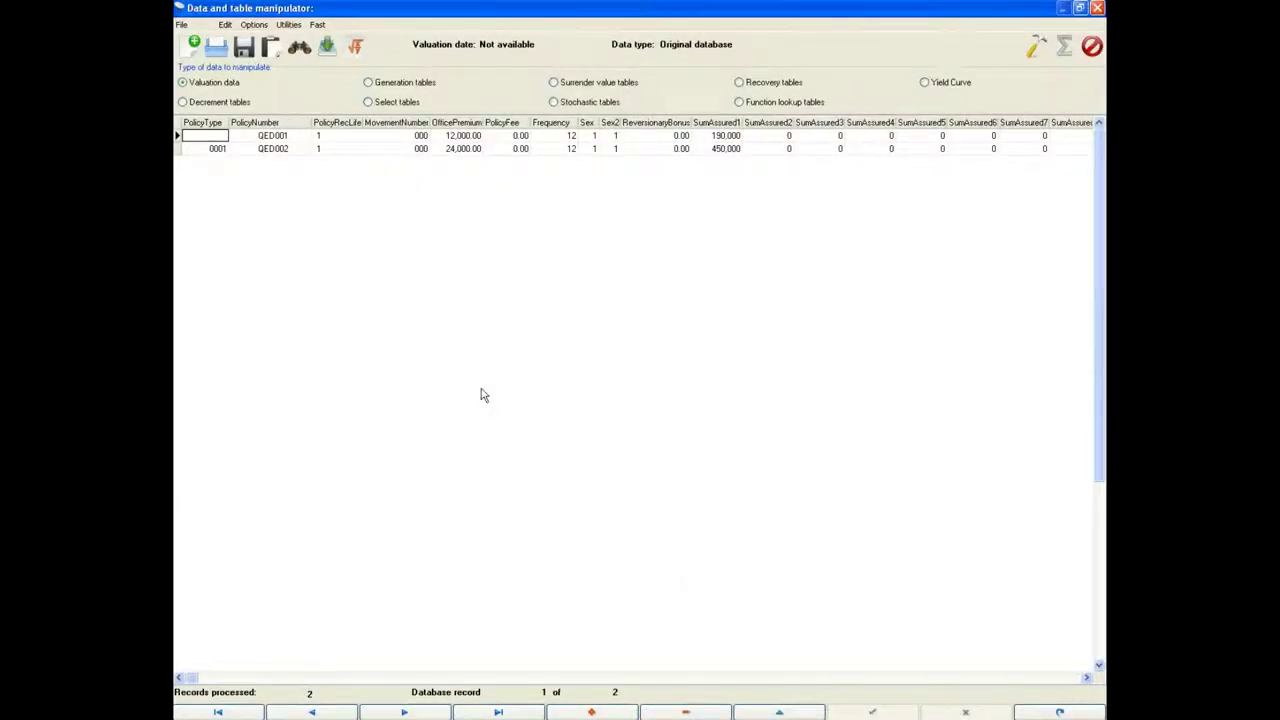
key(Down)
key(Down)
text(1)
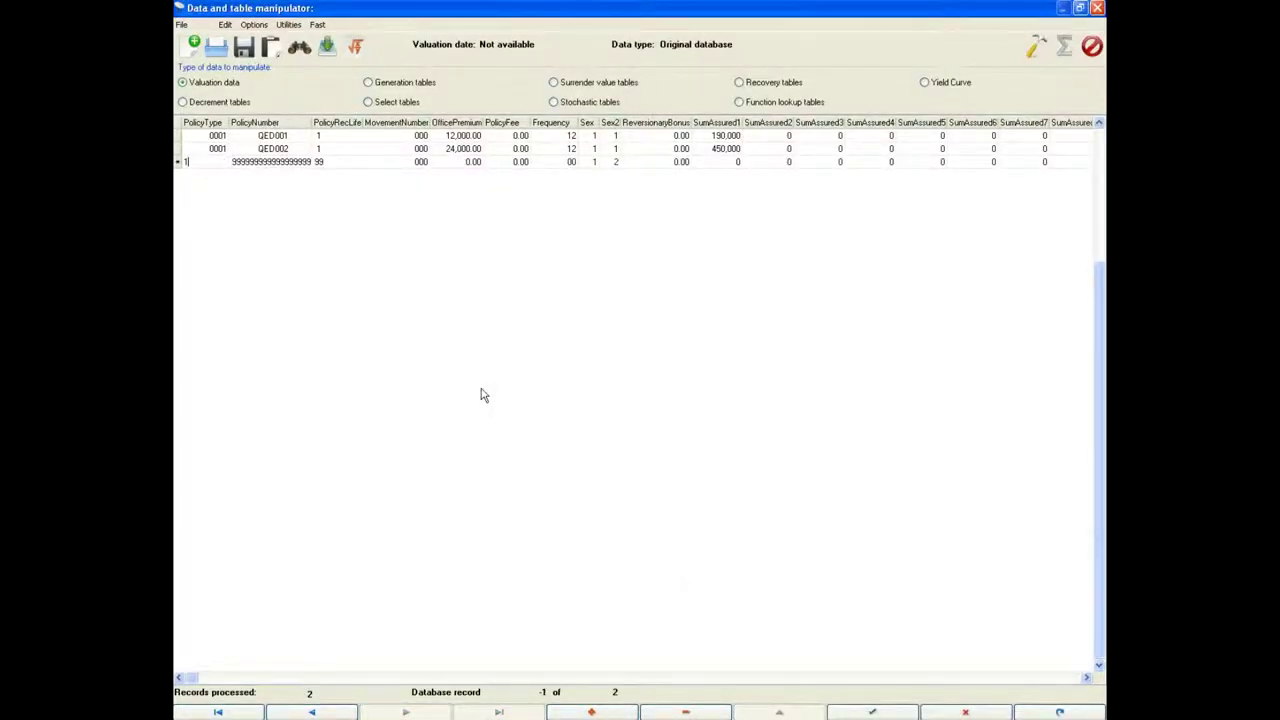
key(Tab)
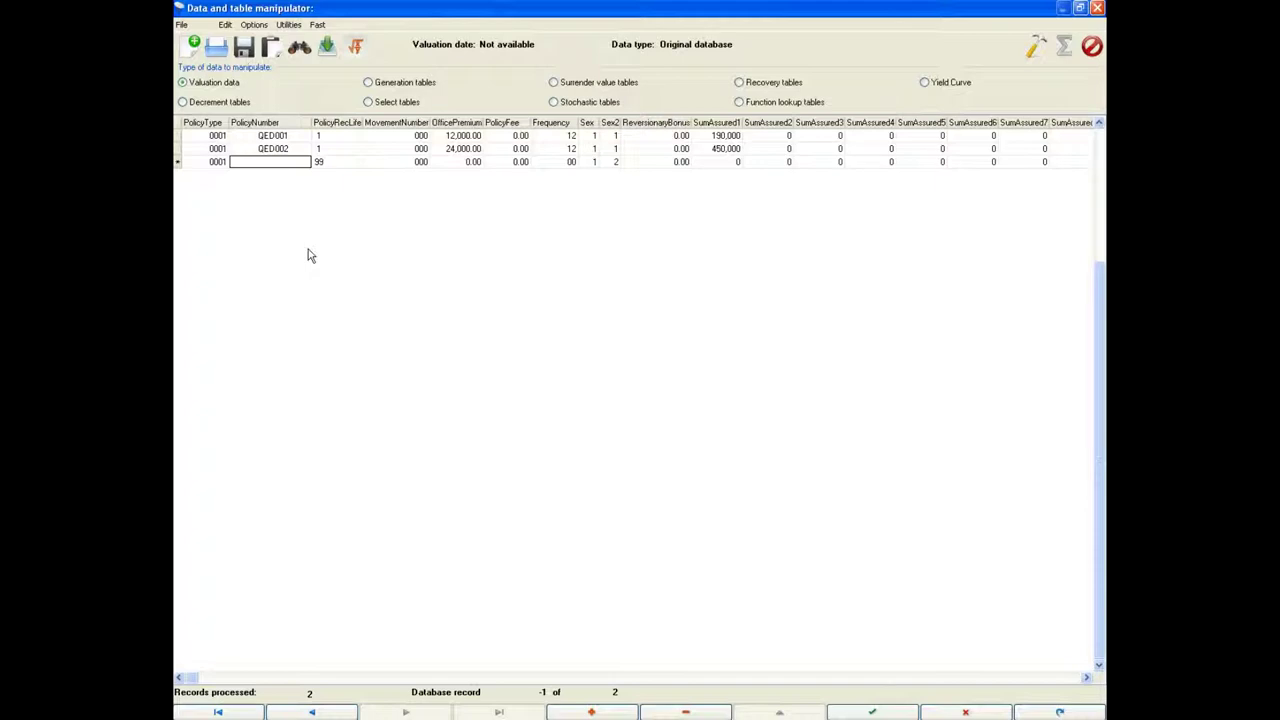
text(QED003)
key(Tab)
text(1)
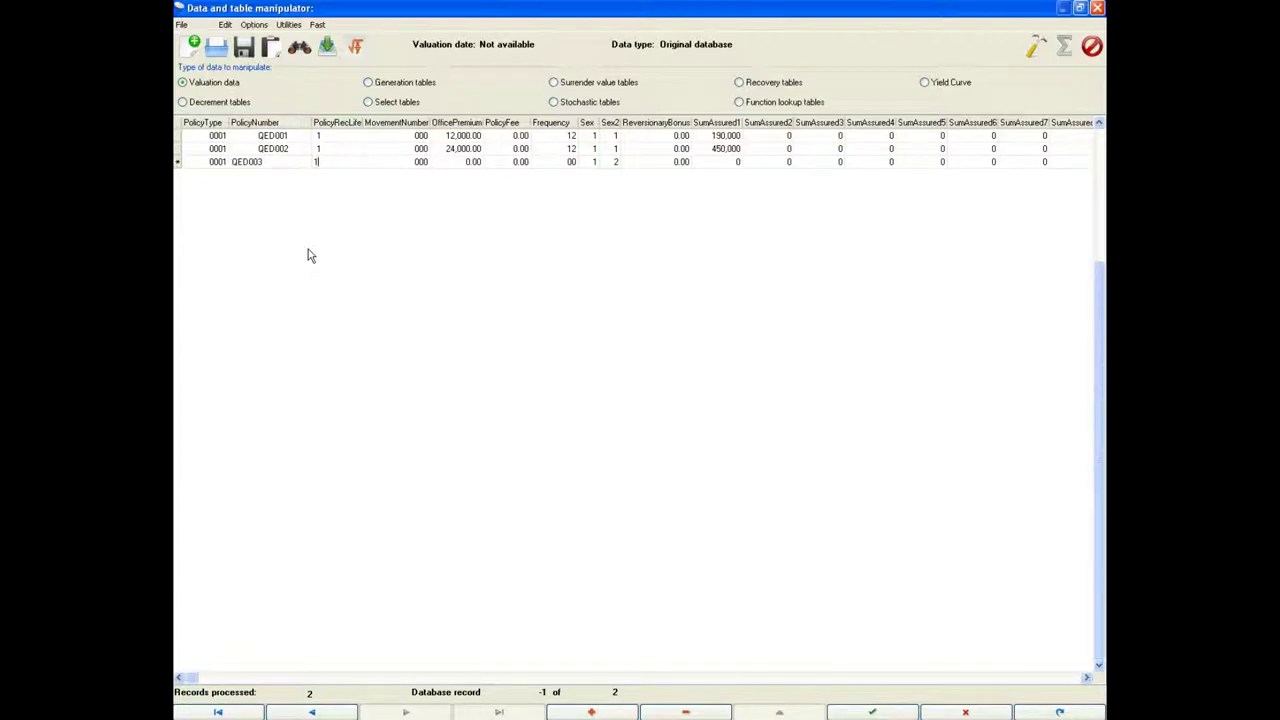
click(424, 163)
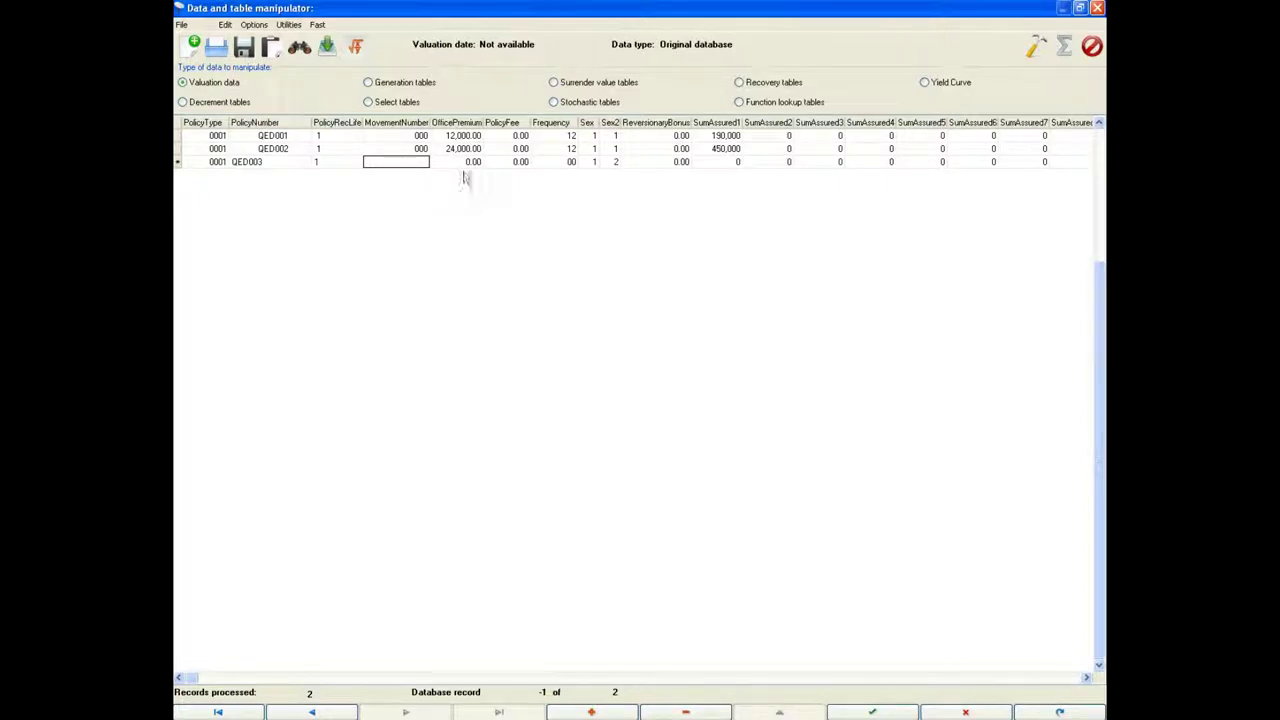
Step: Set the third record's office premium to 9,000, frequency to 12 and first sum assured to 150,000
click(465, 162)
text(9)
text(000)
key(Tab)
key(Tab)
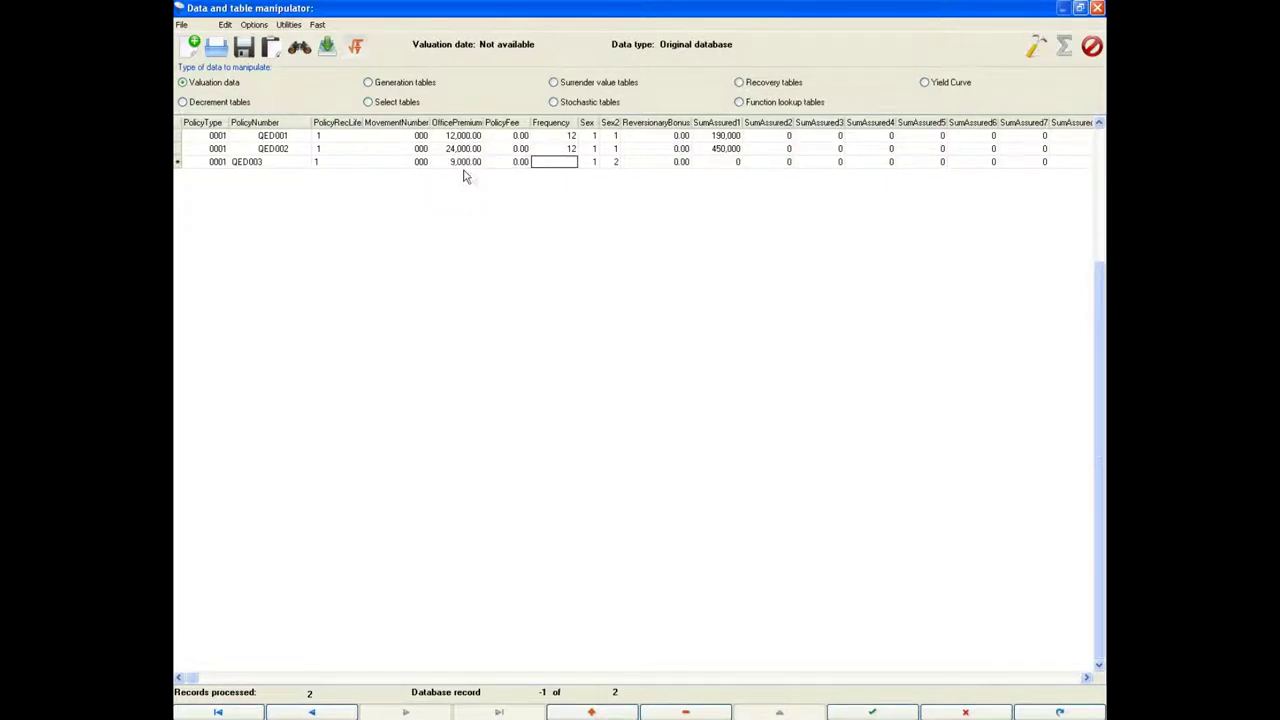
double_click(562, 162)
text(12)
click(720, 165)
text(150,000)
key(Tab)
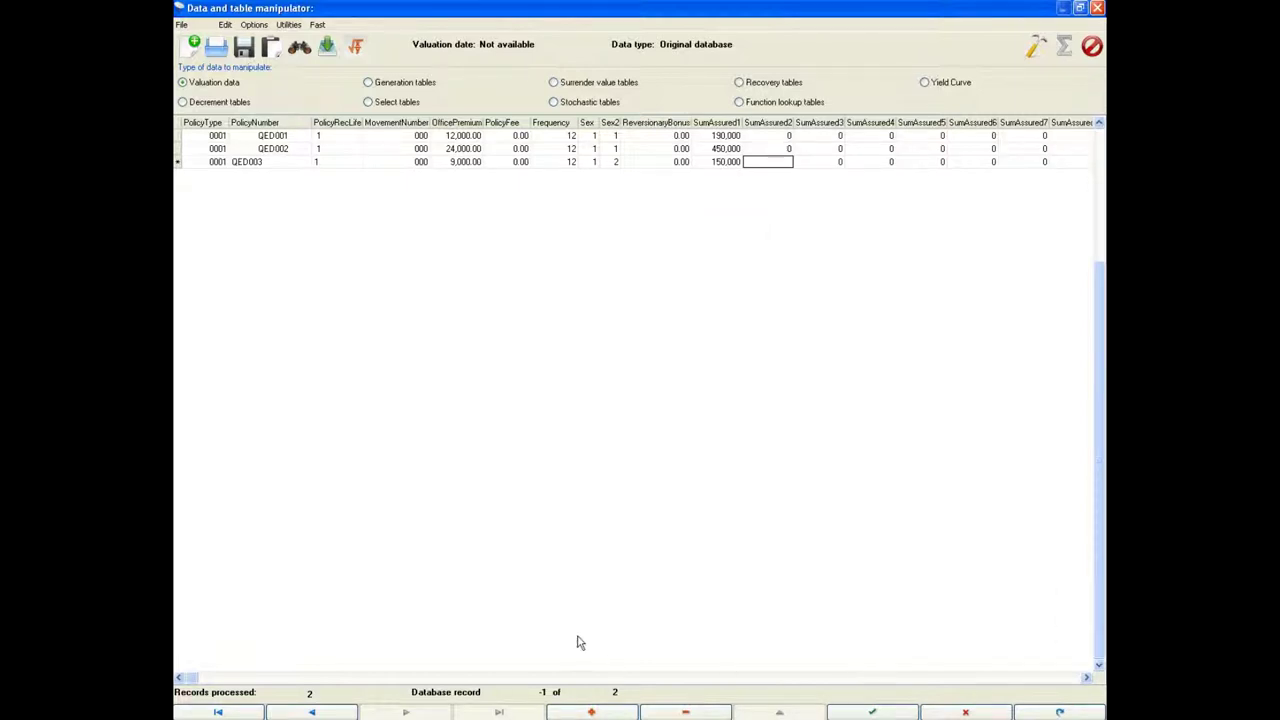
Step: Enter the first life's date of birth in the third record's birth year, month and day fields
click(1087, 678)
click(1087, 678)
click(1087, 678)
click(1087, 678)
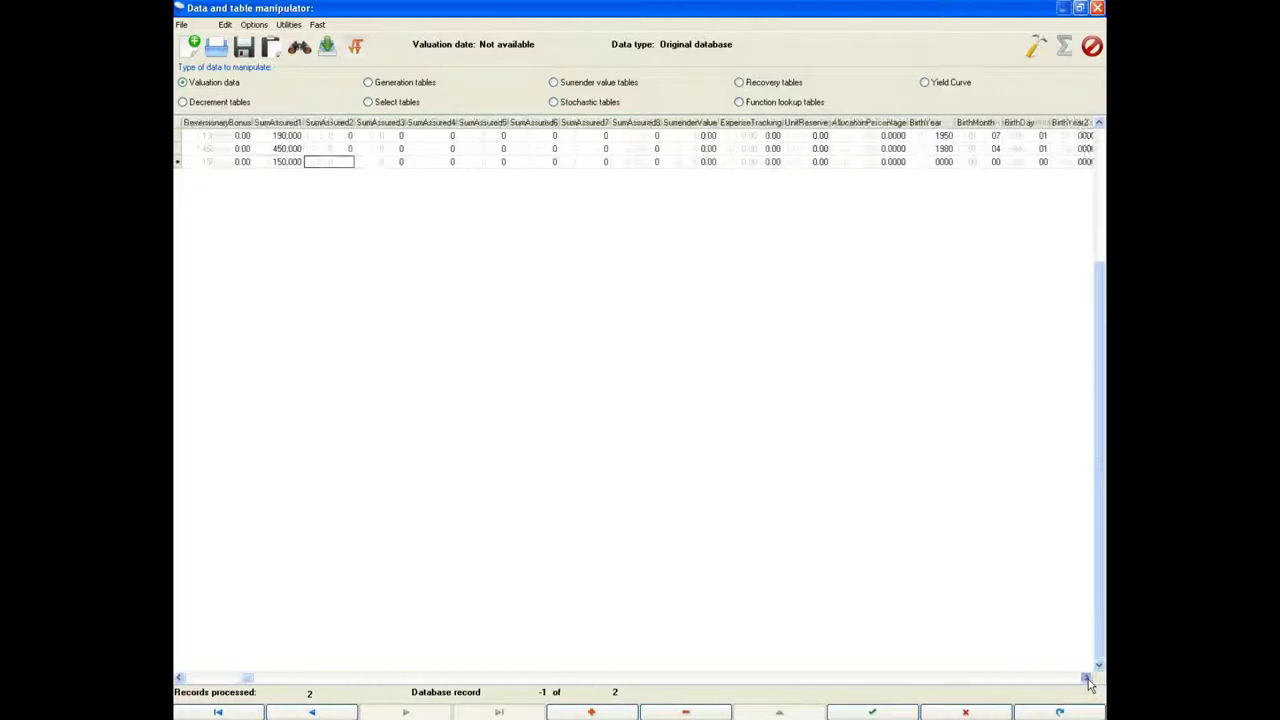
click(1087, 678)
click(1087, 678)
click(1087, 678)
click(1087, 678)
click(1087, 678)
click(1087, 678)
click(1087, 678)
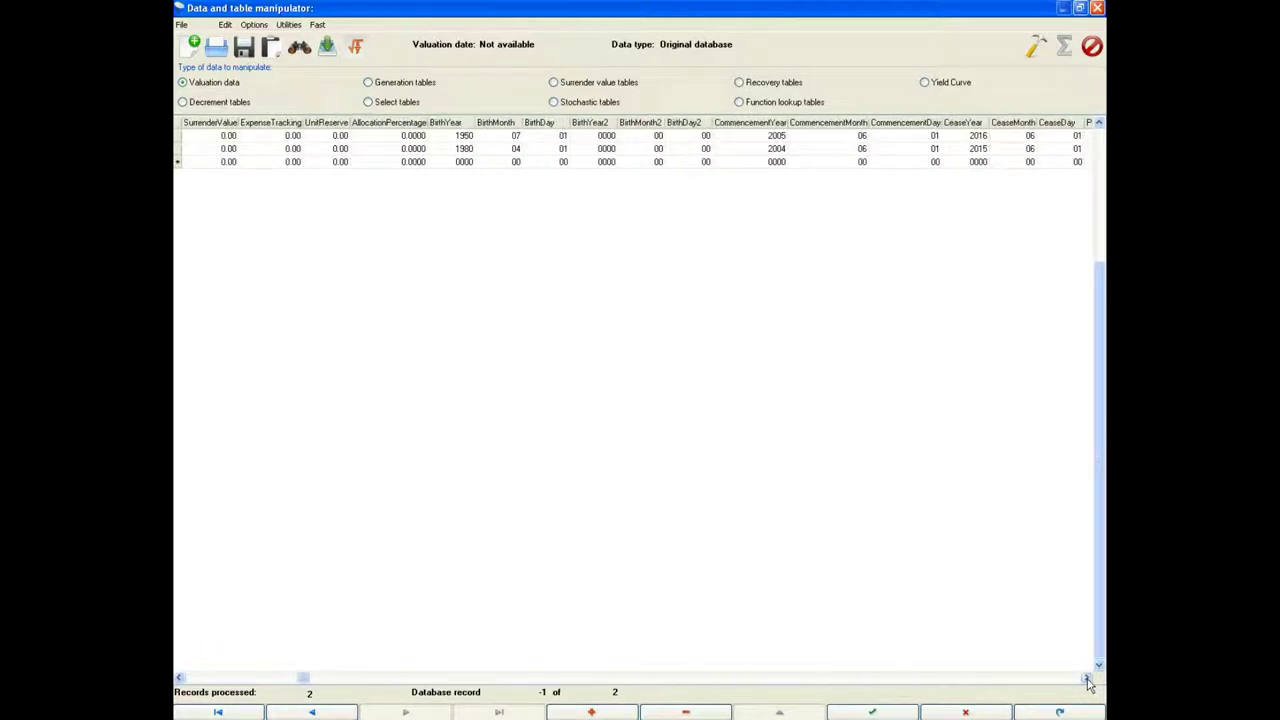
click(1087, 678)
click(409, 162)
key(BackSpace)
text(1983)
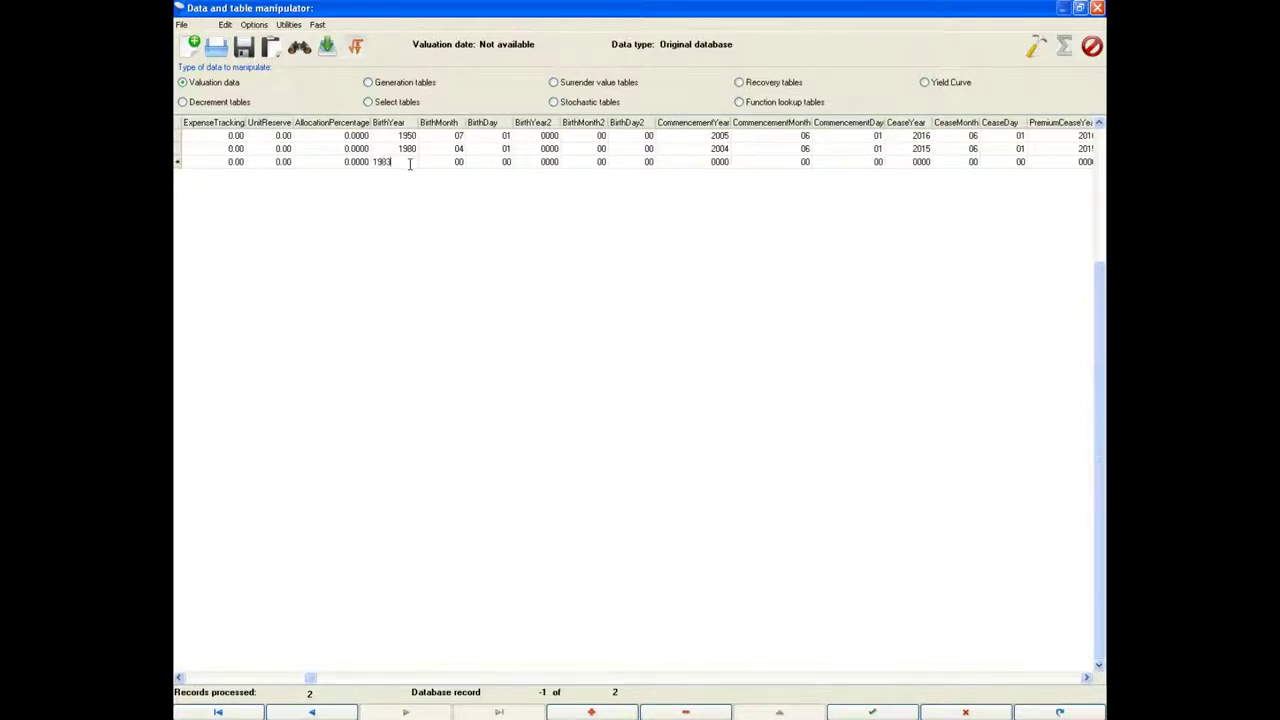
key(Tab)
text(12)
key(Tab)
text(1)
key(Tab)
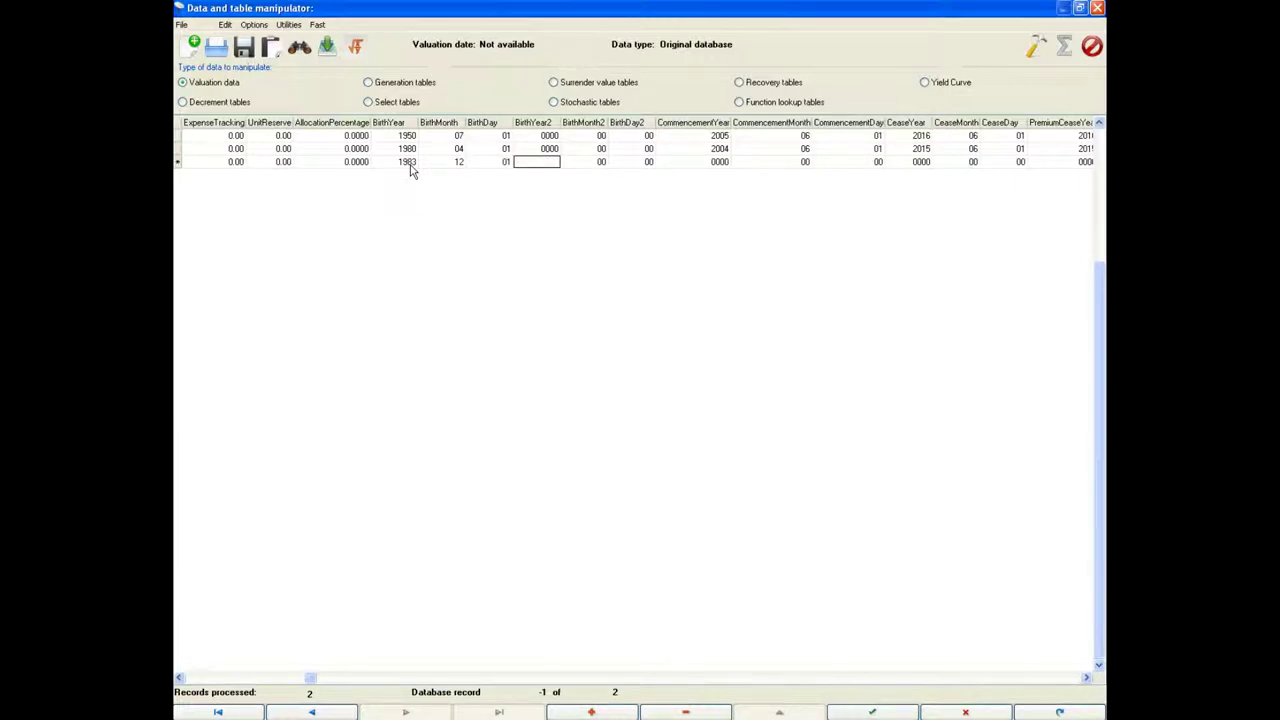
Step: Set the third record's commencement date to year 2008, month 01 and day 01, leaving the second life's birth fields unfilled
key(Tab)
key(Tab)
key(Tab)
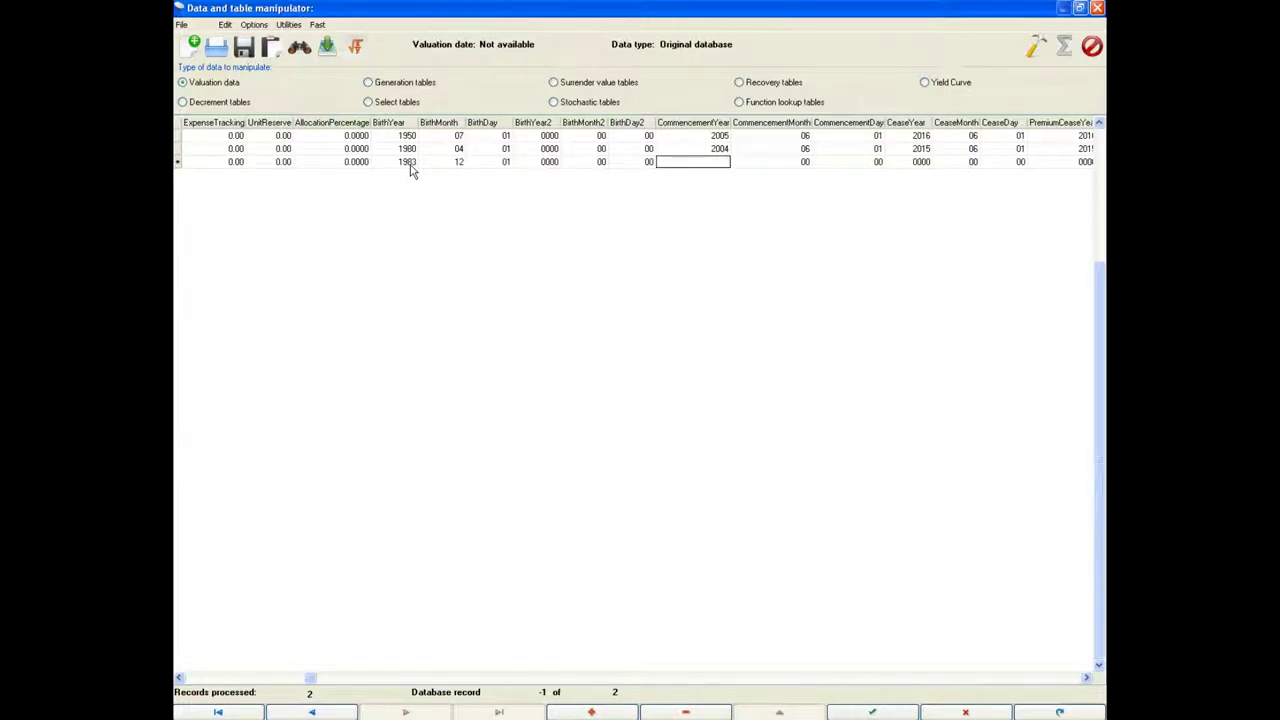
text(2008)
key(Tab)
text(01)
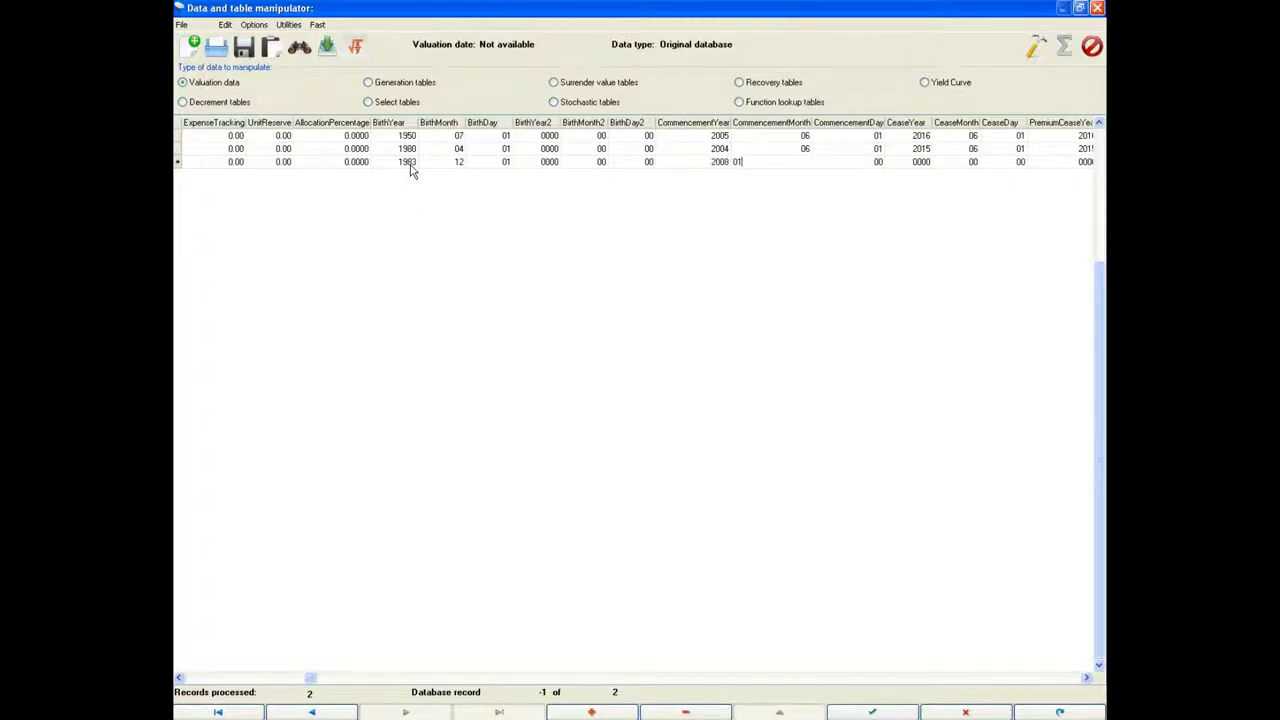
key(Tab)
text(01)
Step: Set the third record's cease date to year 2020, month 01 and day 01
click(1086, 679)
click(1086, 679)
click(1086, 679)
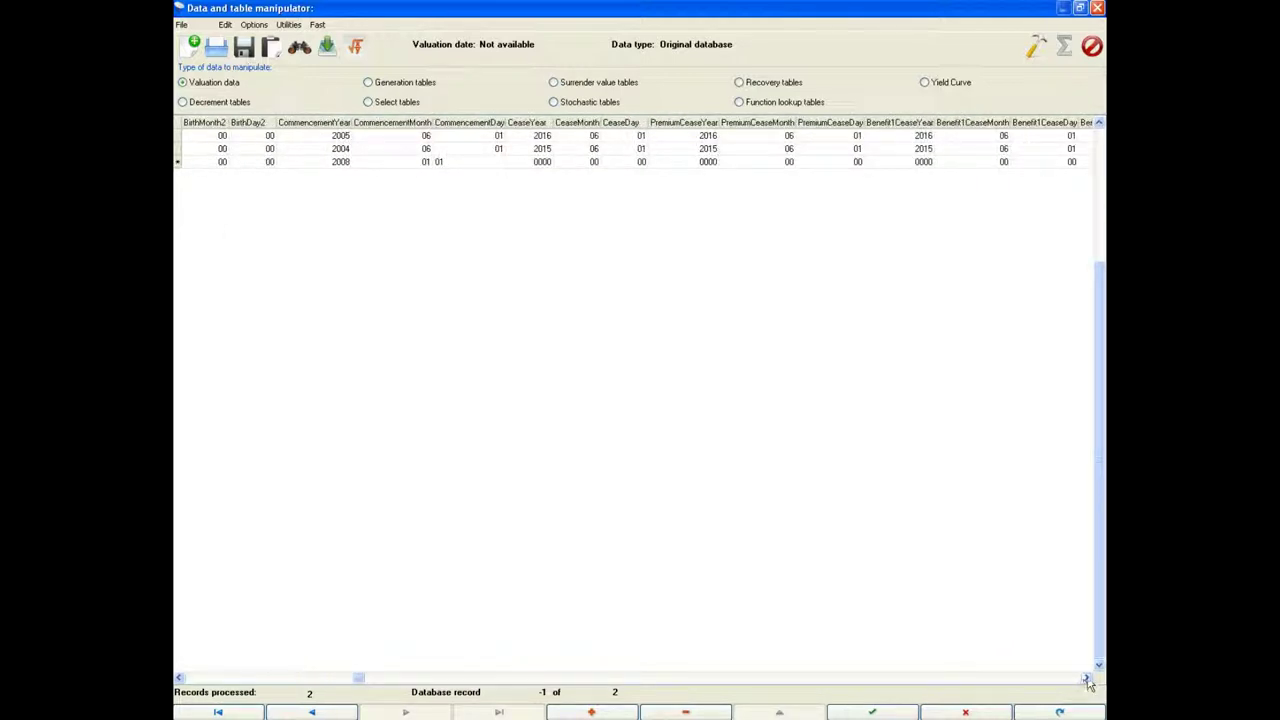
click(1086, 679)
click(1086, 679)
key(Tab)
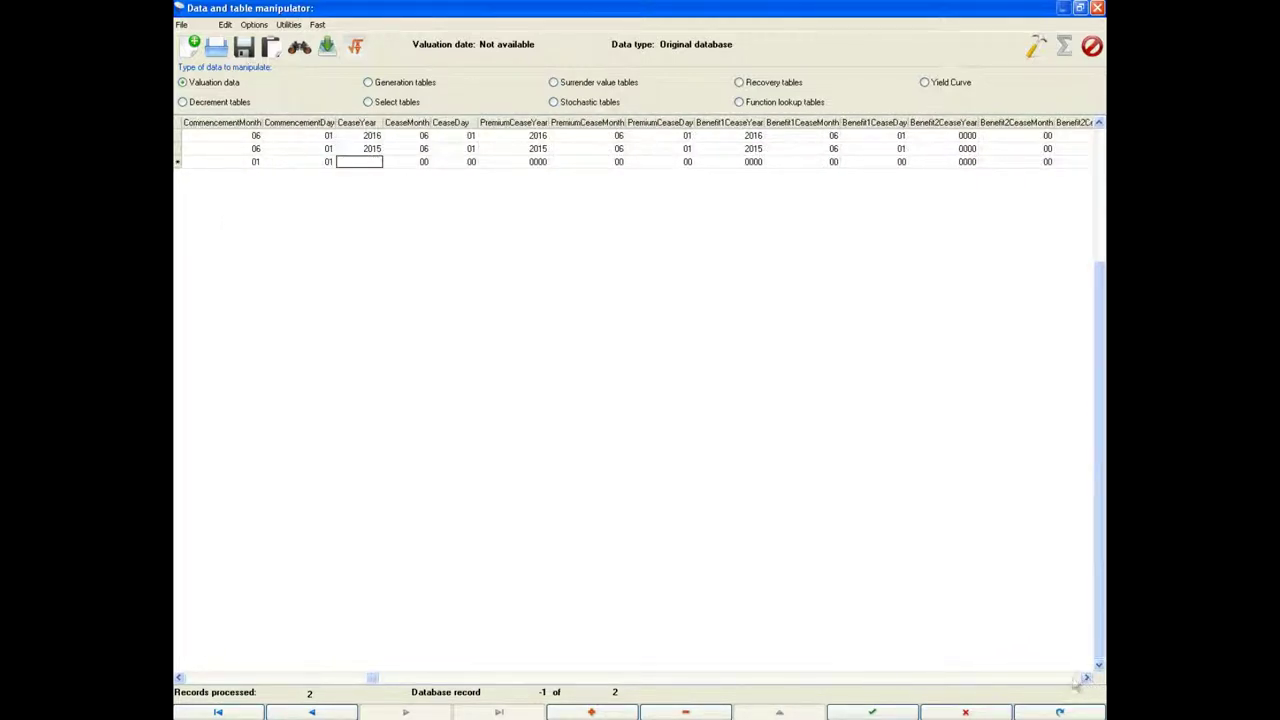
text(2020)
key(Tab)
text(01)
key(Tab)
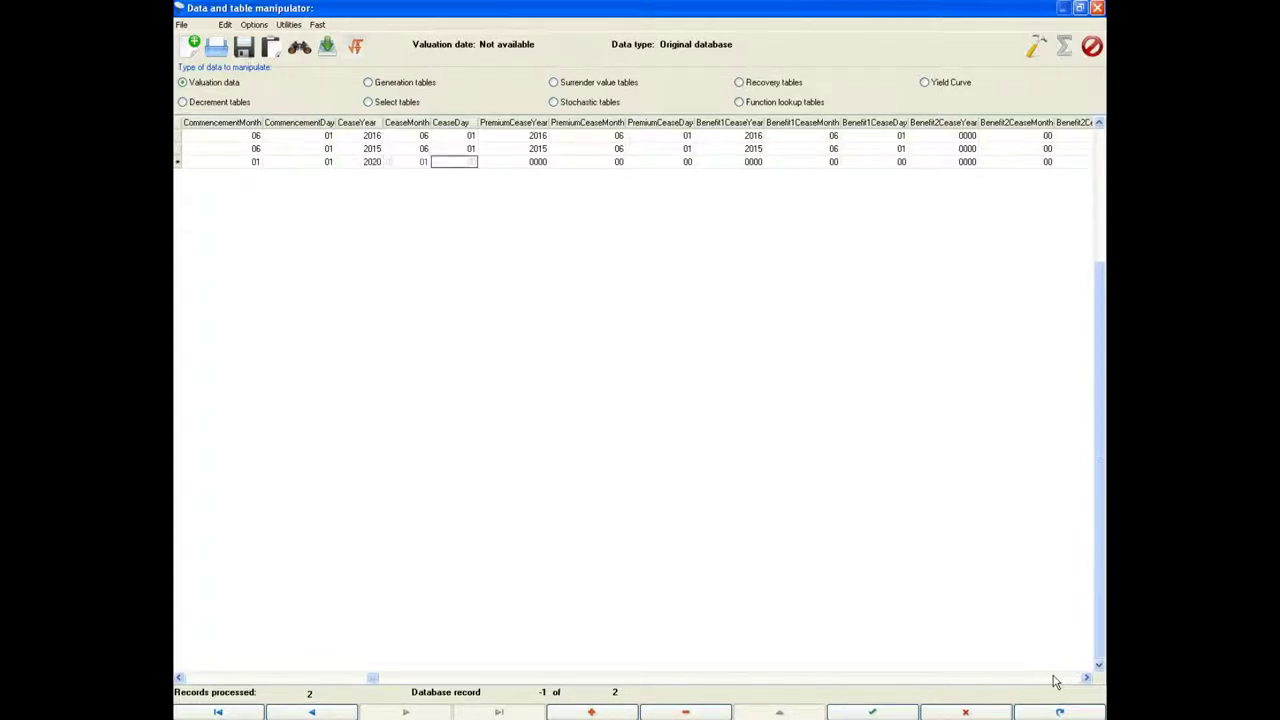
text(01)
key(Tab)
Step: Set the third record's premium cease date to year 2020, month 01 and day 01
text(2020)
key(Tab)
text(01)
key(Tab)
text(01)
key(Tab)
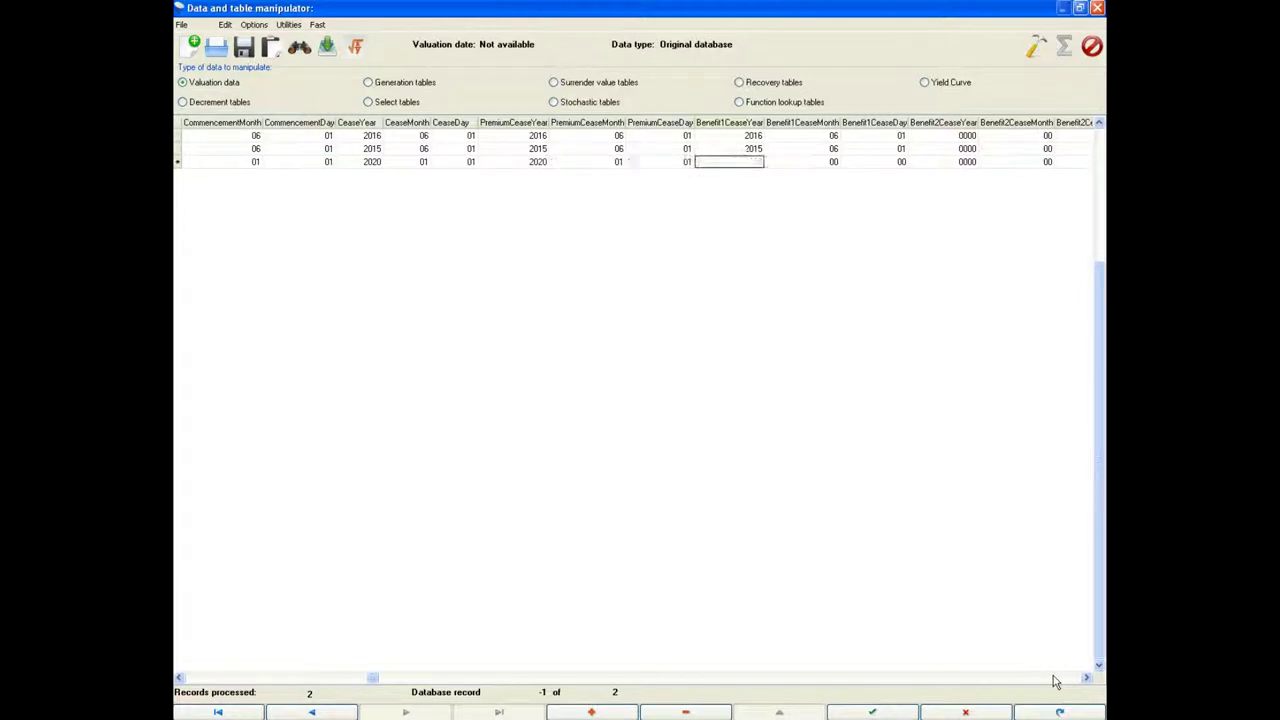
Step: Set the third record's benefit 1 cease date to year 2020, month 01 and day 01
text(2020)
key(Tab)
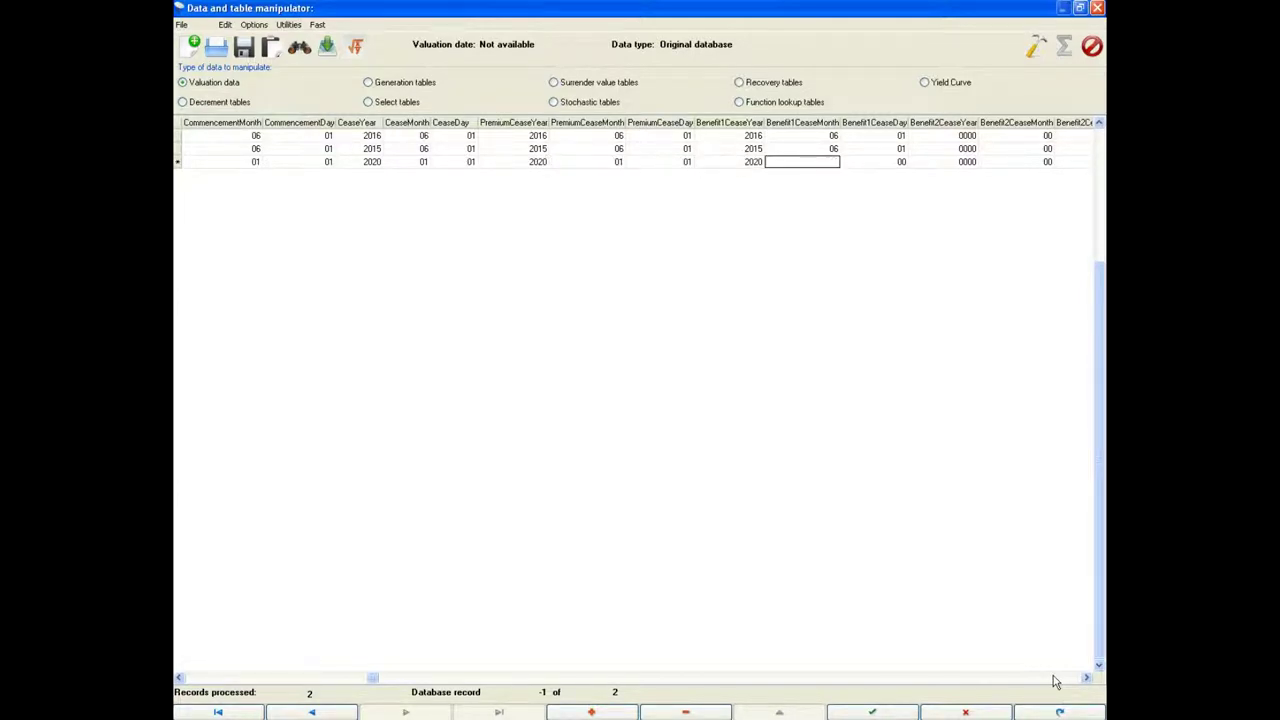
key(Tab)
text(01)
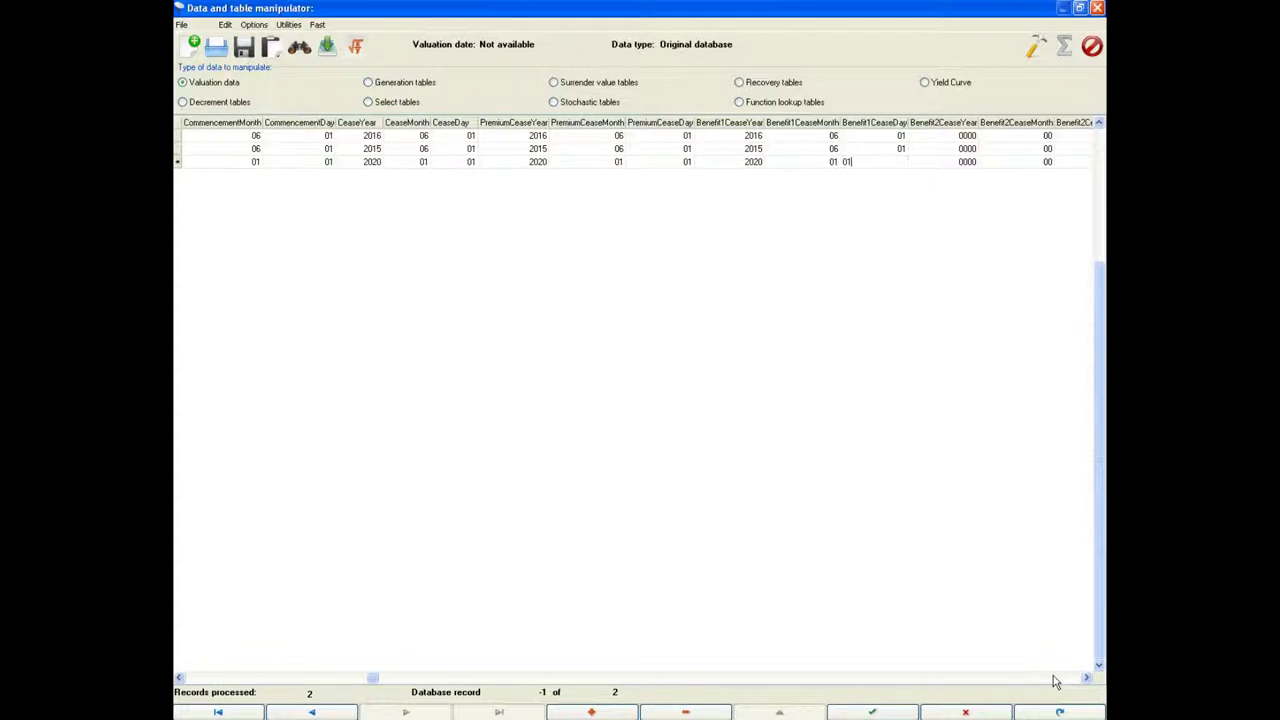
key(Tab)
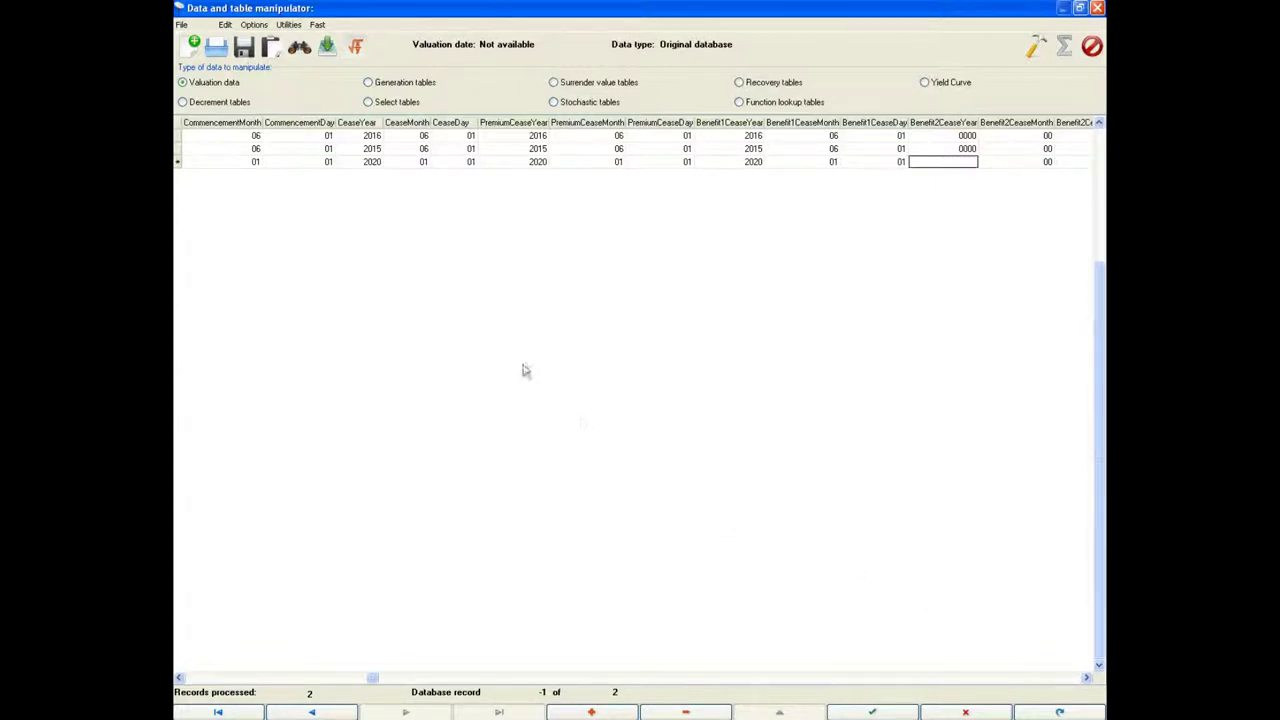
Step: Set the valuation date of the policy data to 01/01/2013
click(226, 26)
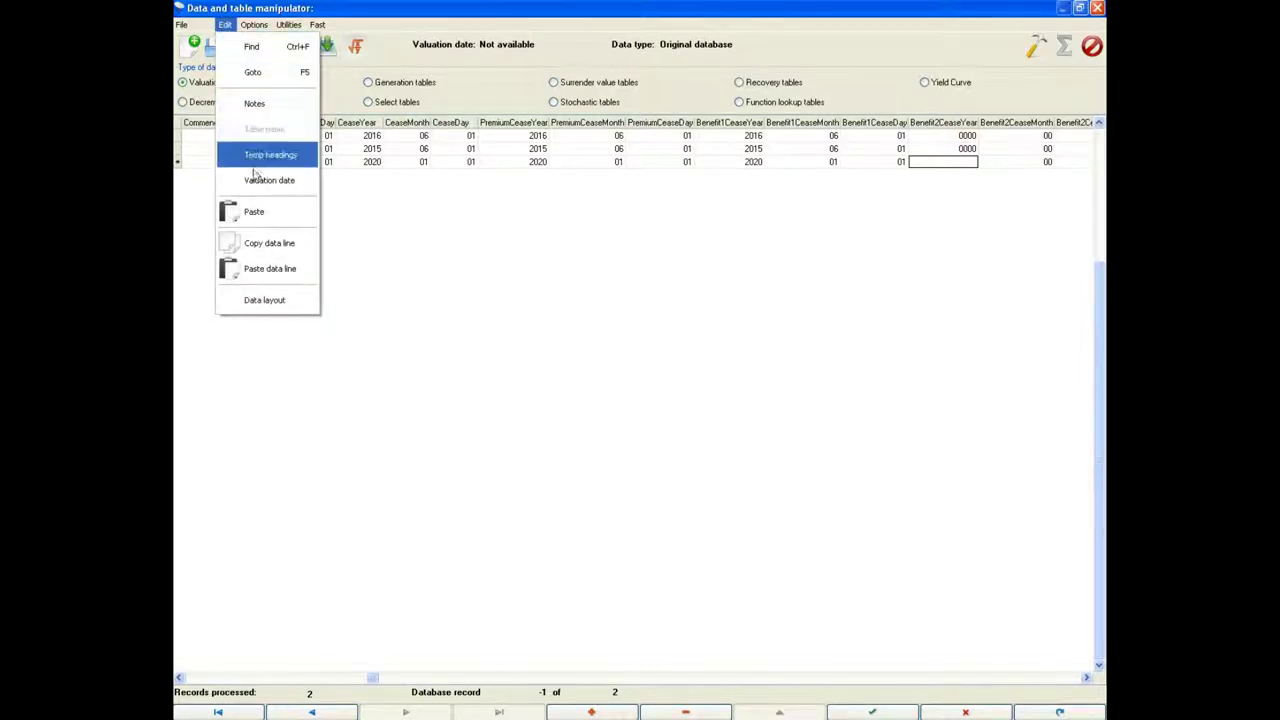
click(252, 181)
text(01)
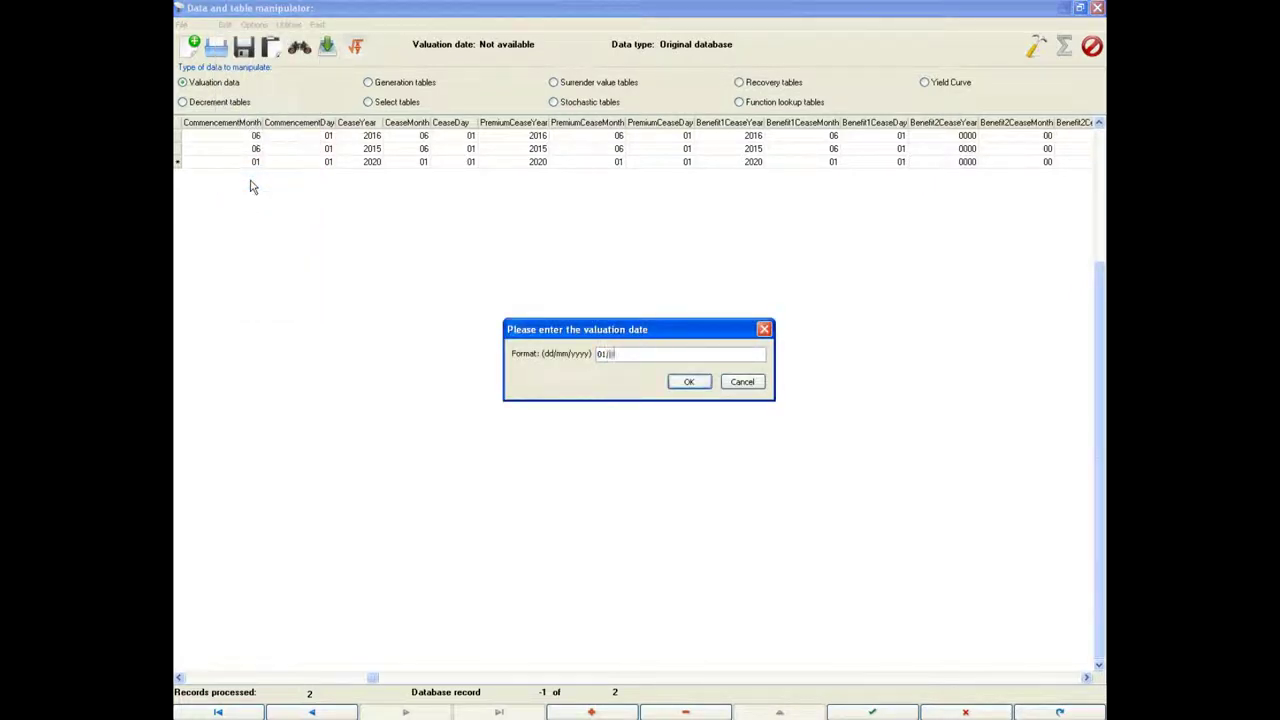
text(/01/2013)
key(Return)
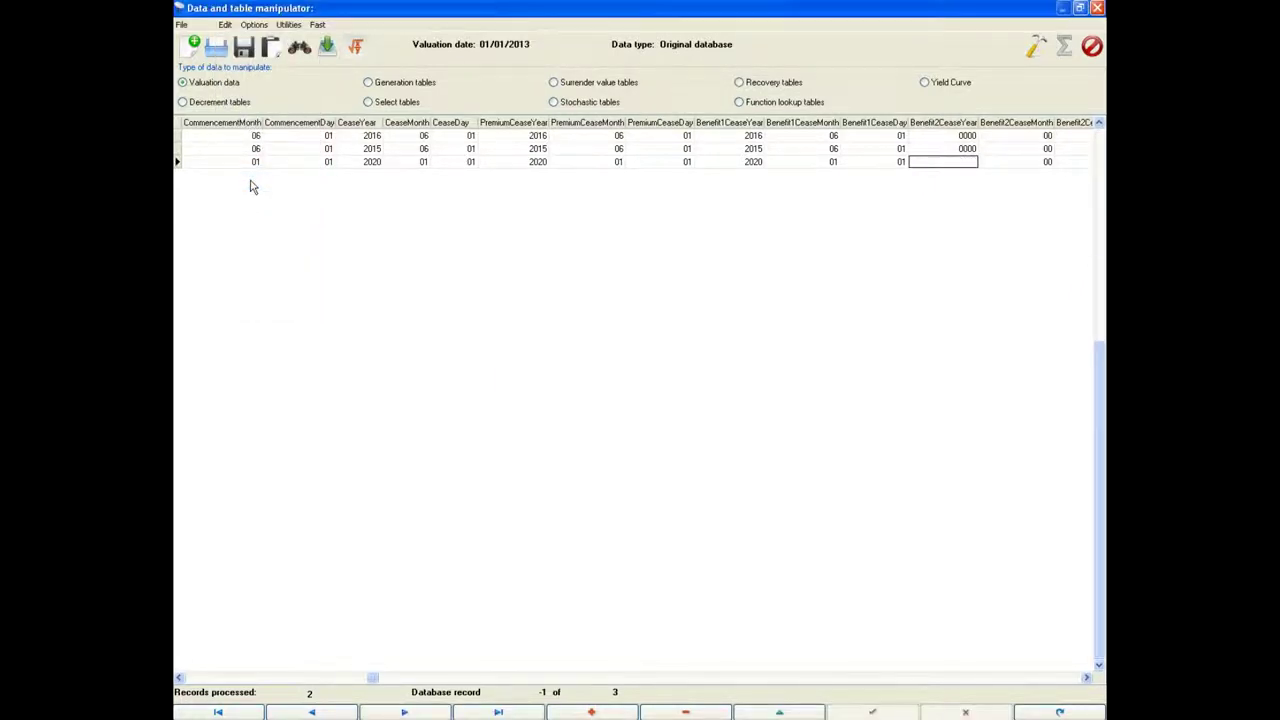
Step: Run error checking on the policy data with an error file named Video5, and dismiss the summary of warnings and errors
click(288, 25)
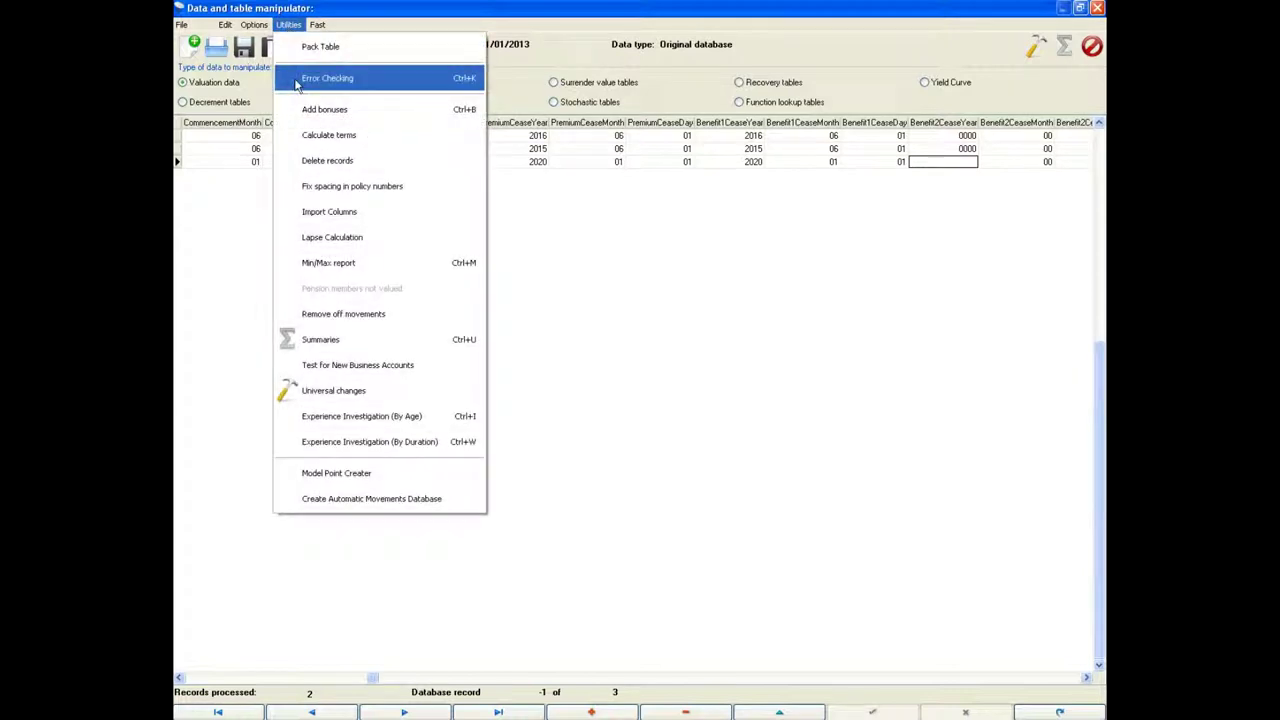
click(327, 77)
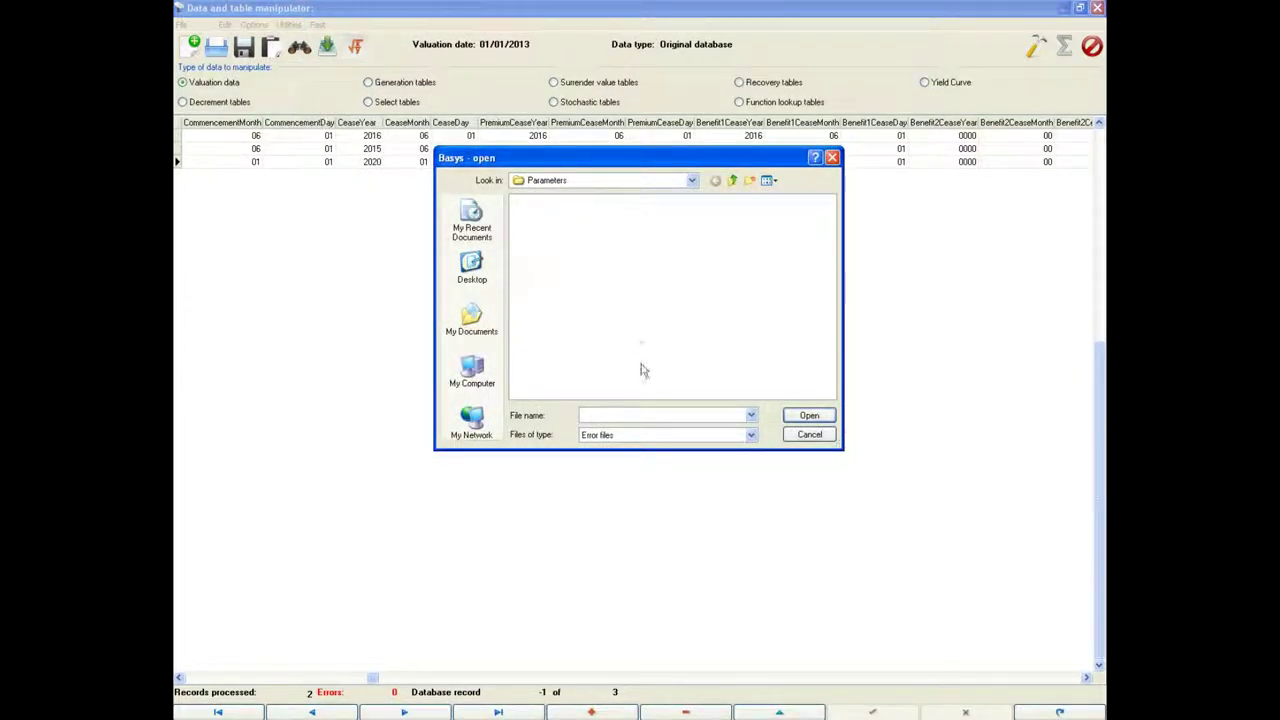
click(632, 415)
text(Video5)
key(Return)
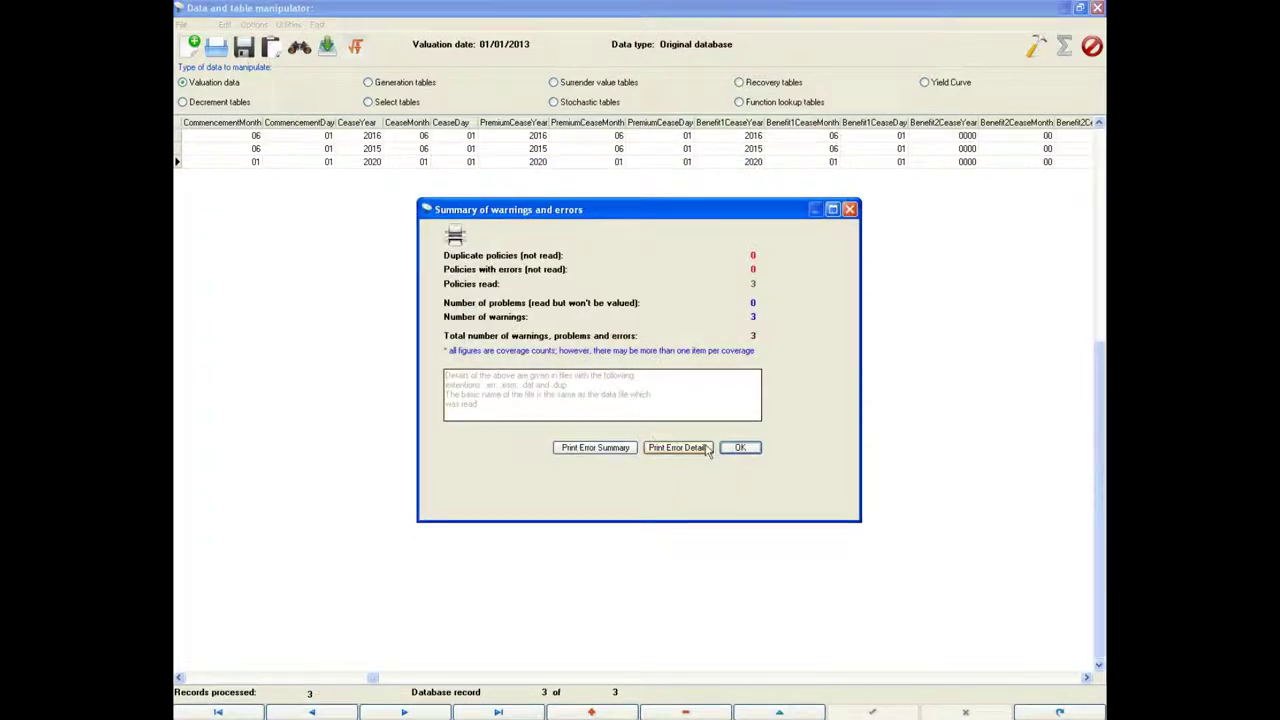
click(738, 448)
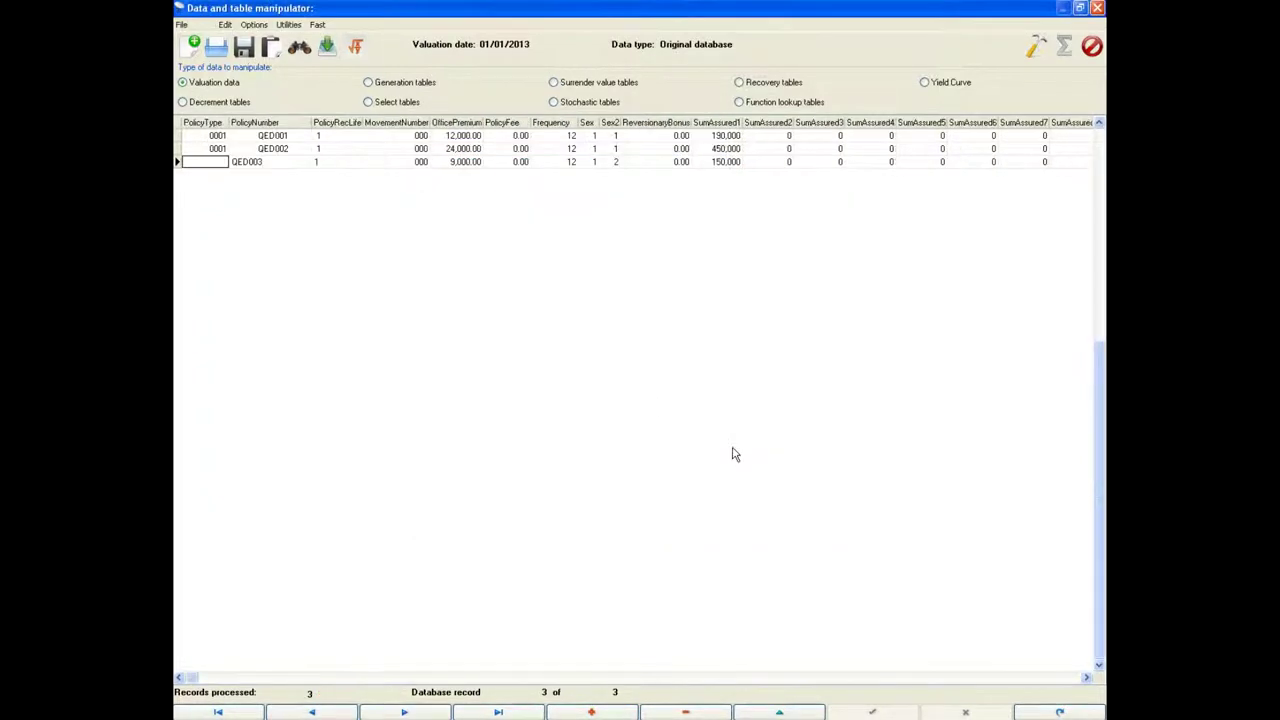
Step: Save the valuation data as a database named Video5 in the Training Data folder, and close the data and table manipulator
click(244, 49)
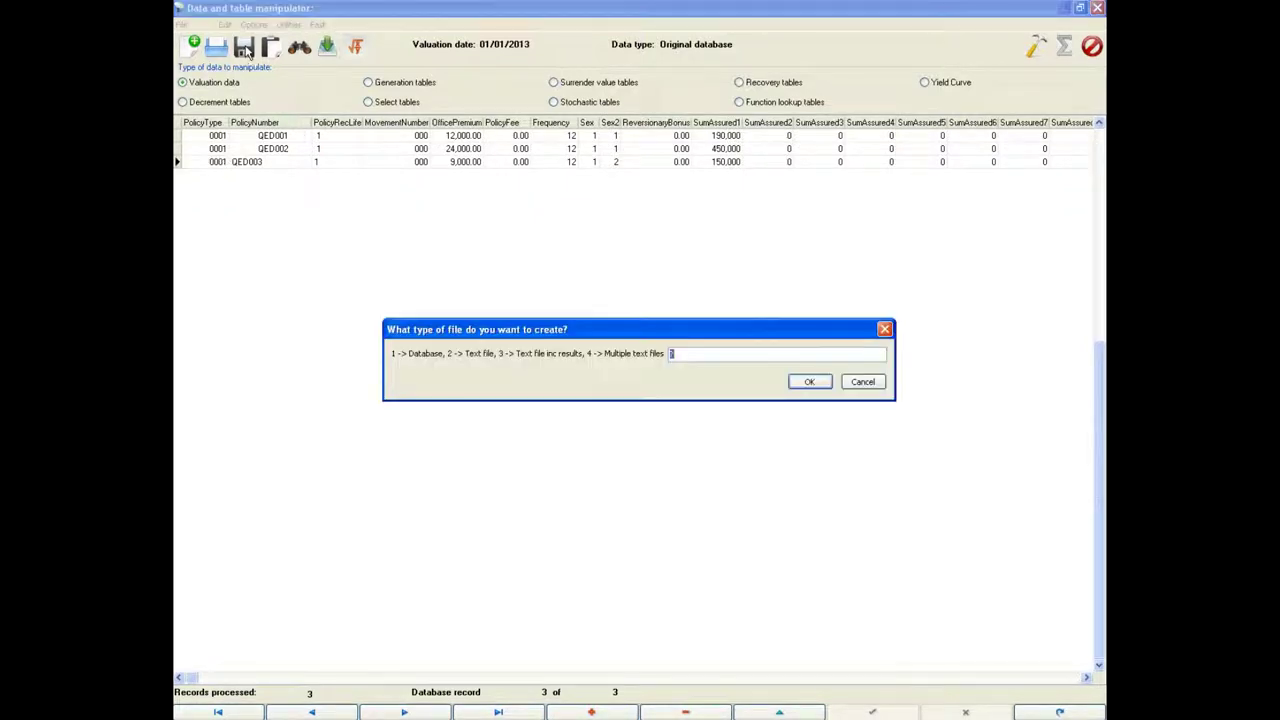
key(Return)
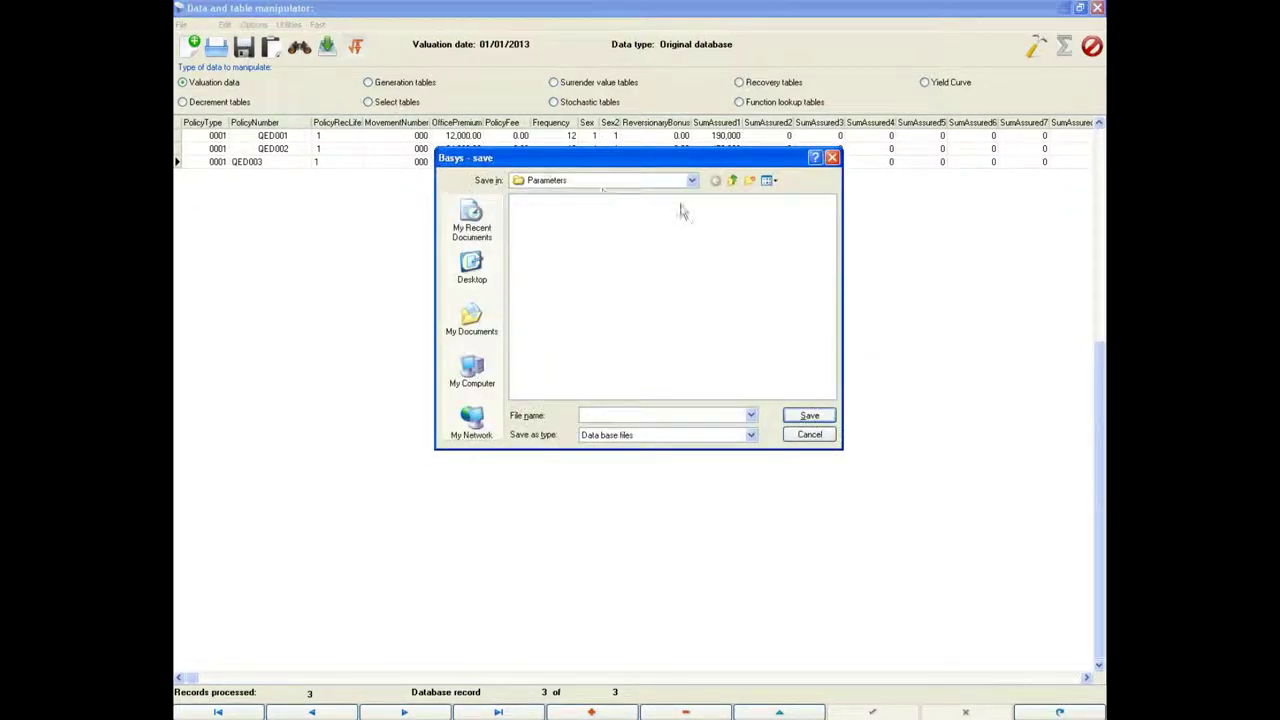
click(732, 180)
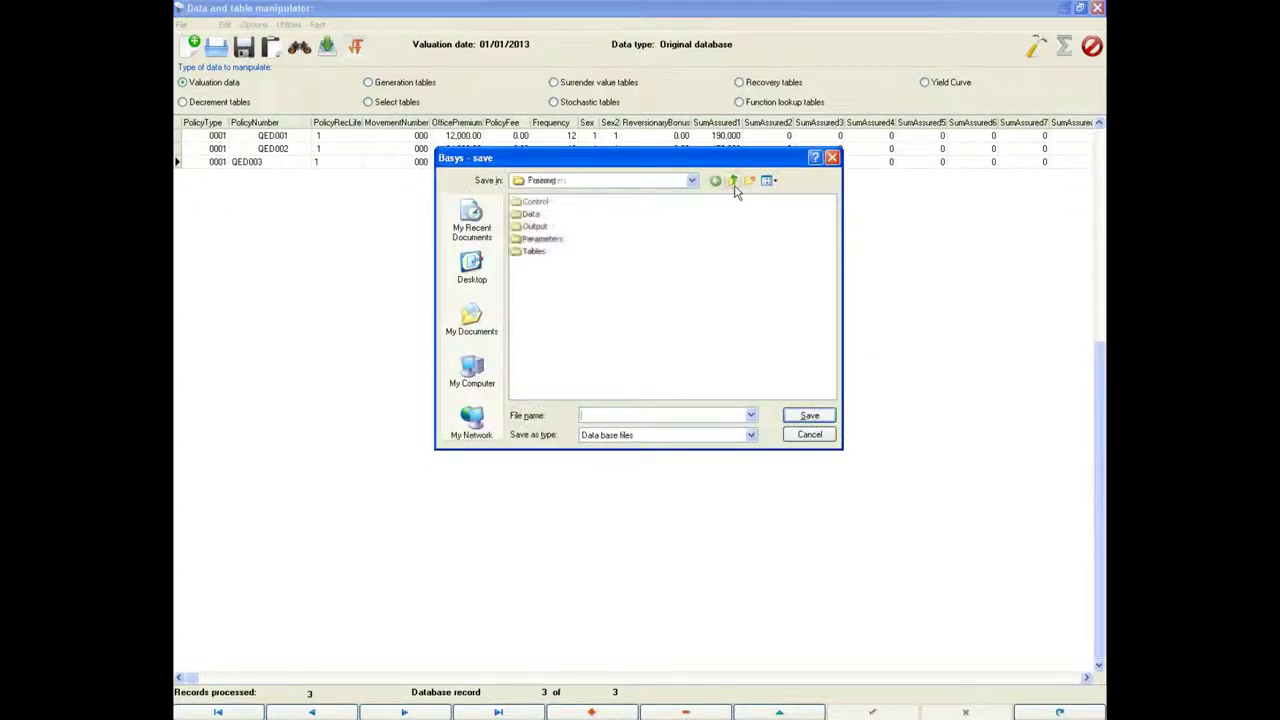
double_click(531, 215)
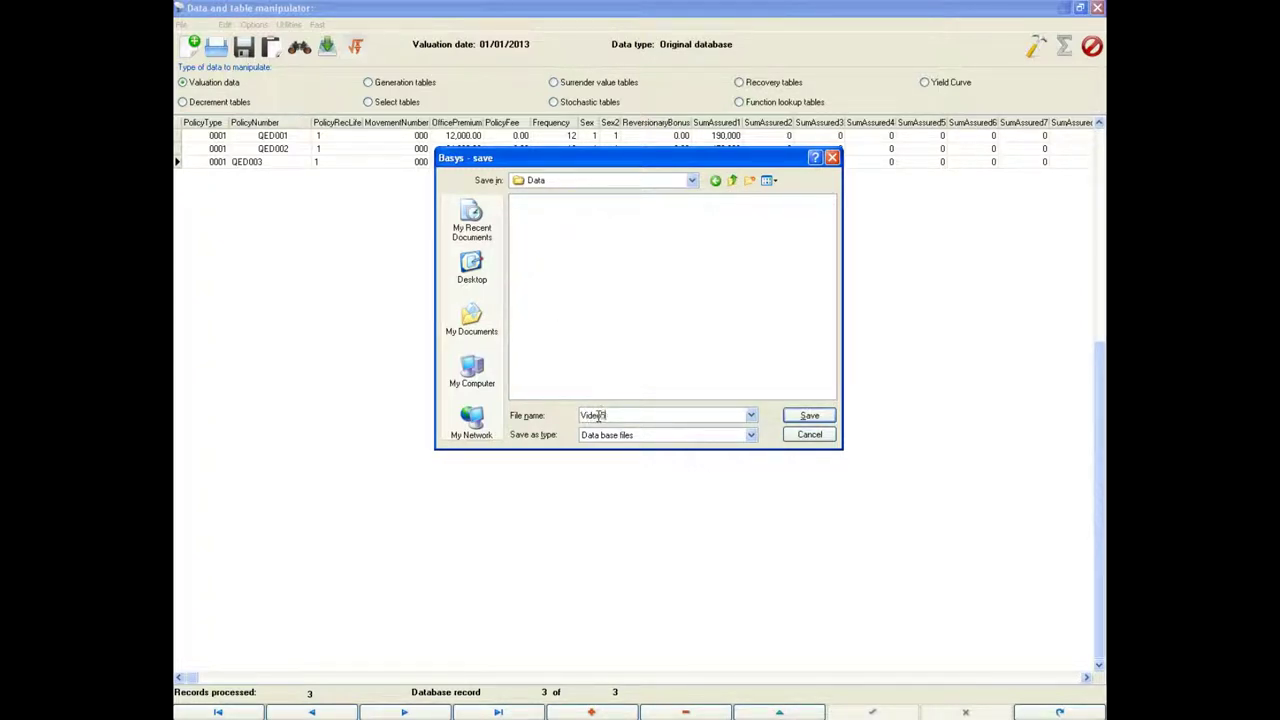
click(599, 415)
text(Video5)
key(Return)
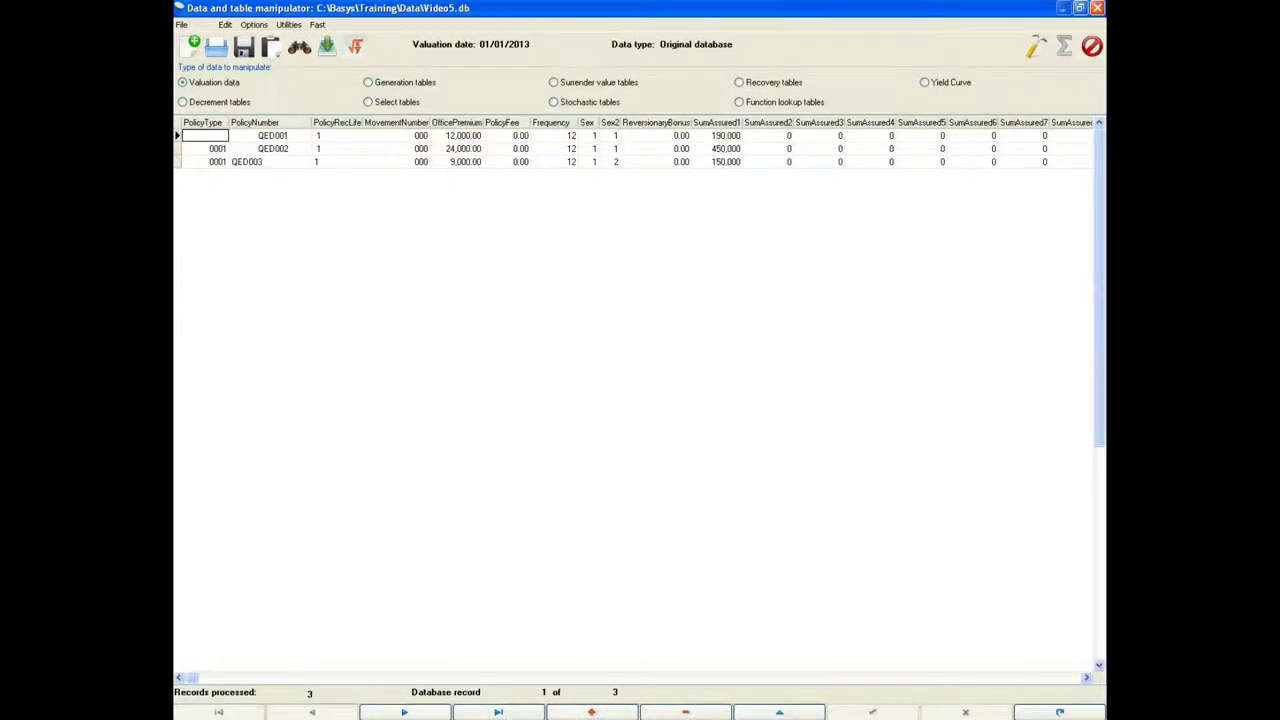
click(1097, 7)
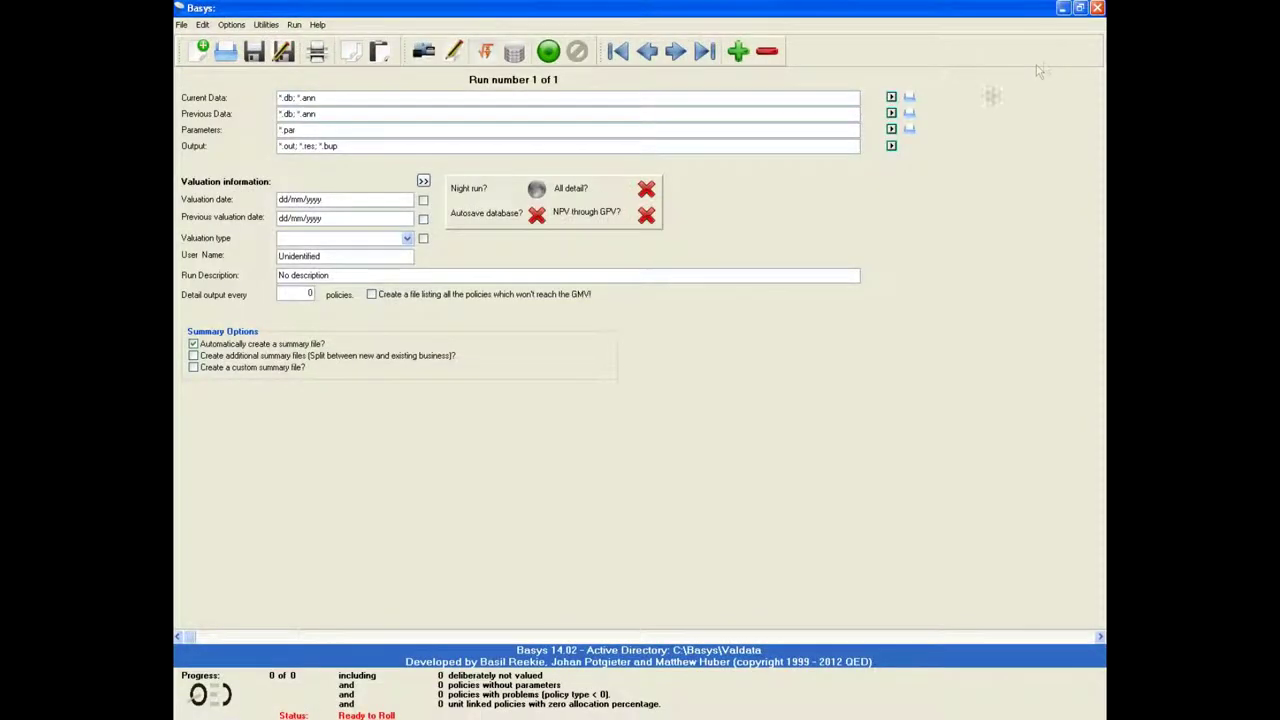
Step: Choose Video5.db from the Data folder as the run's current data and Video5.prm from the Parameters folder as its parameters
click(891, 100)
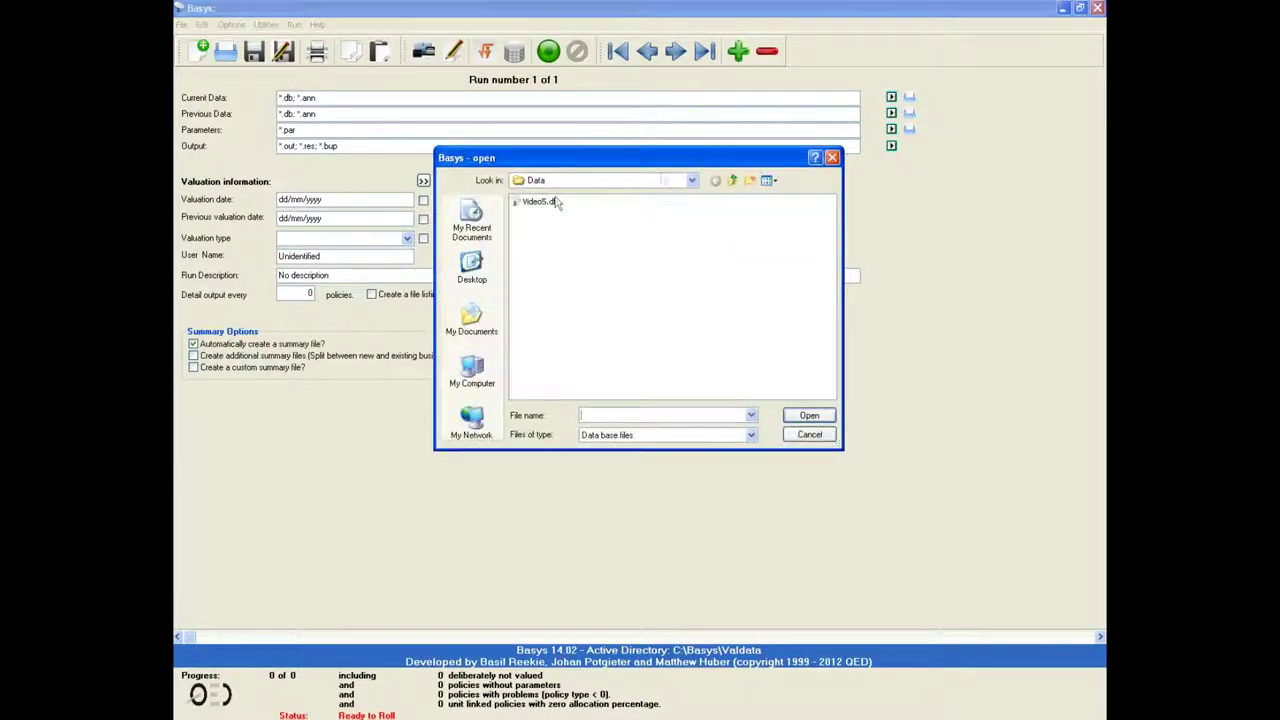
click(537, 205)
double_click(537, 205)
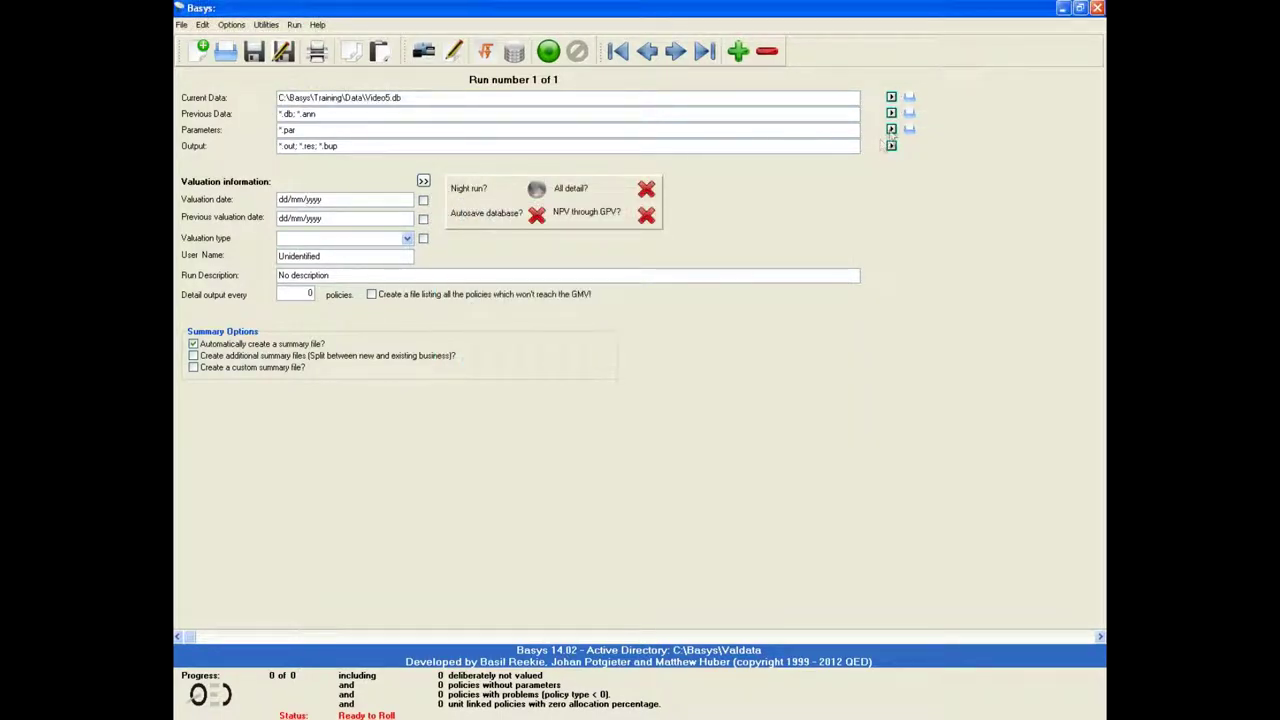
click(891, 129)
click(733, 180)
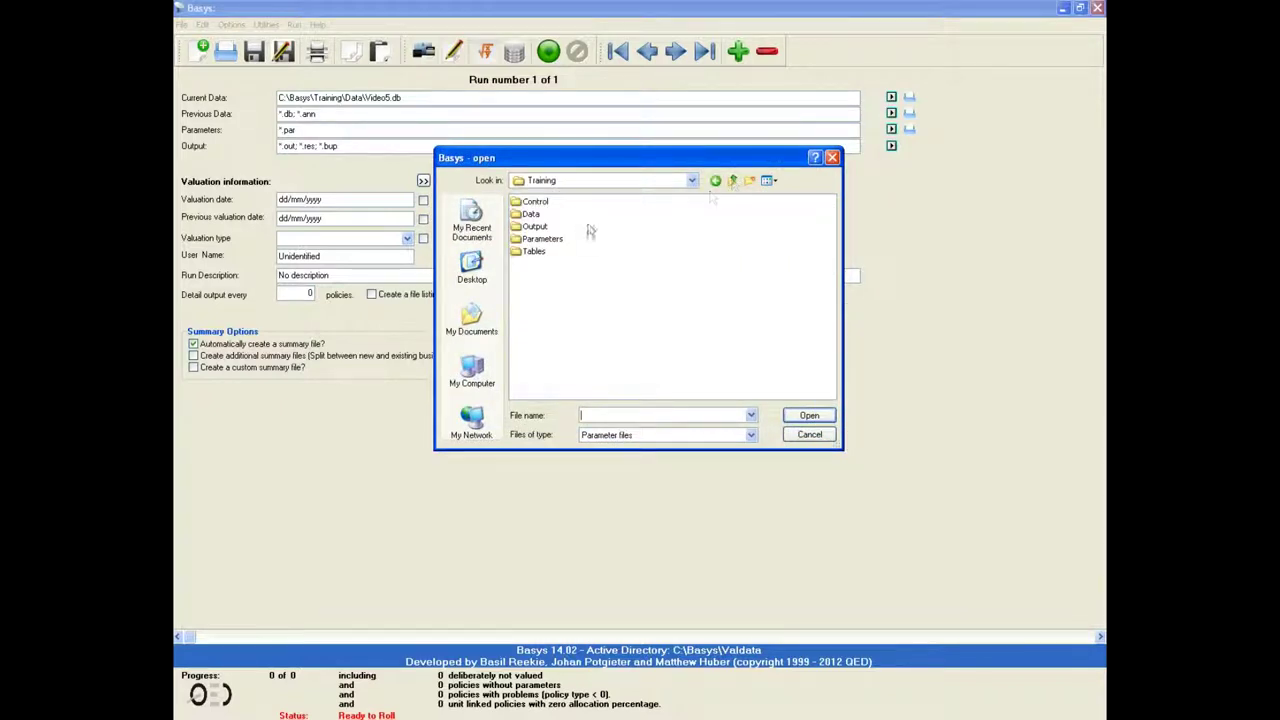
double_click(540, 240)
click(537, 201)
double_click(537, 201)
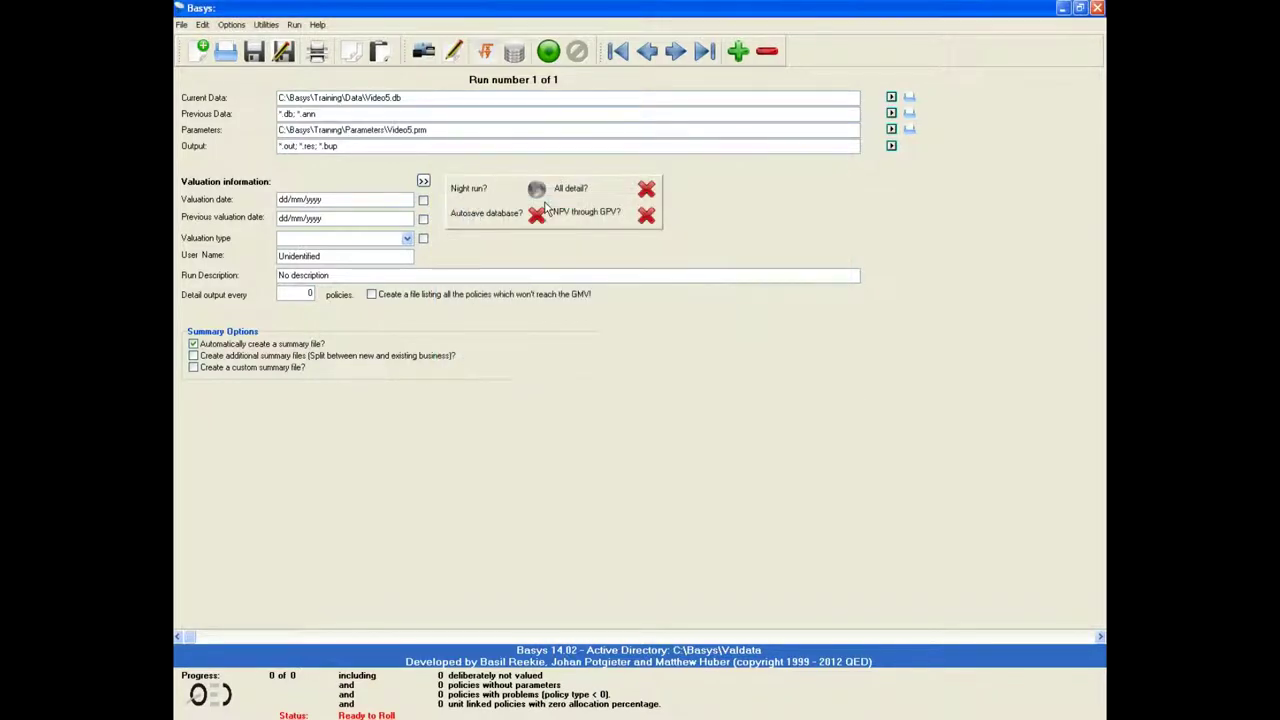
Step: Set the run's output file to Video5 in the Training Output folder
click(891, 145)
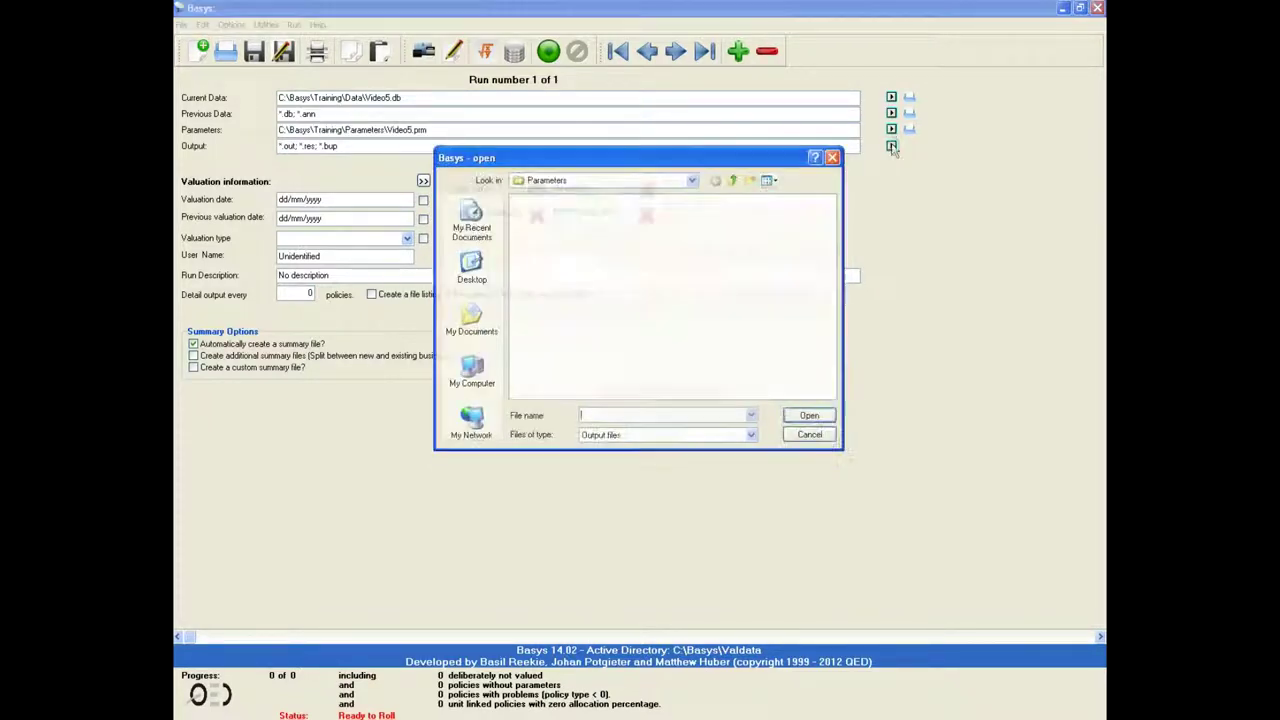
click(733, 180)
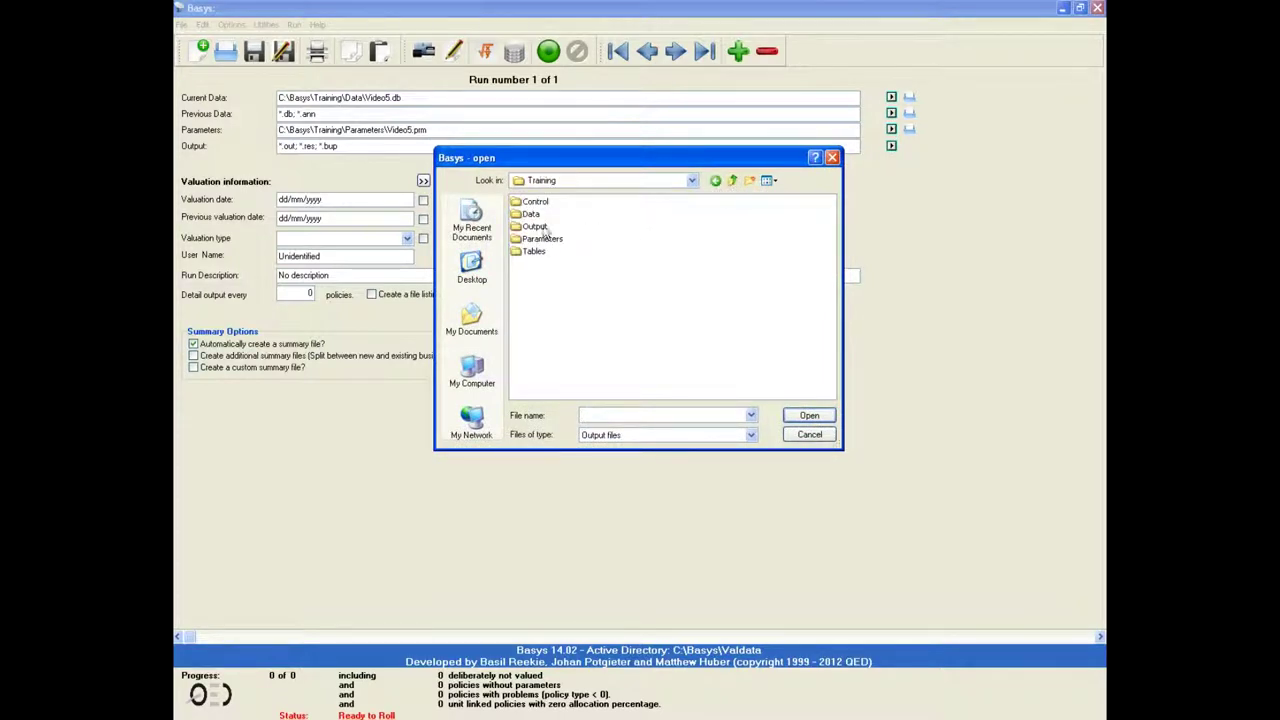
double_click(545, 232)
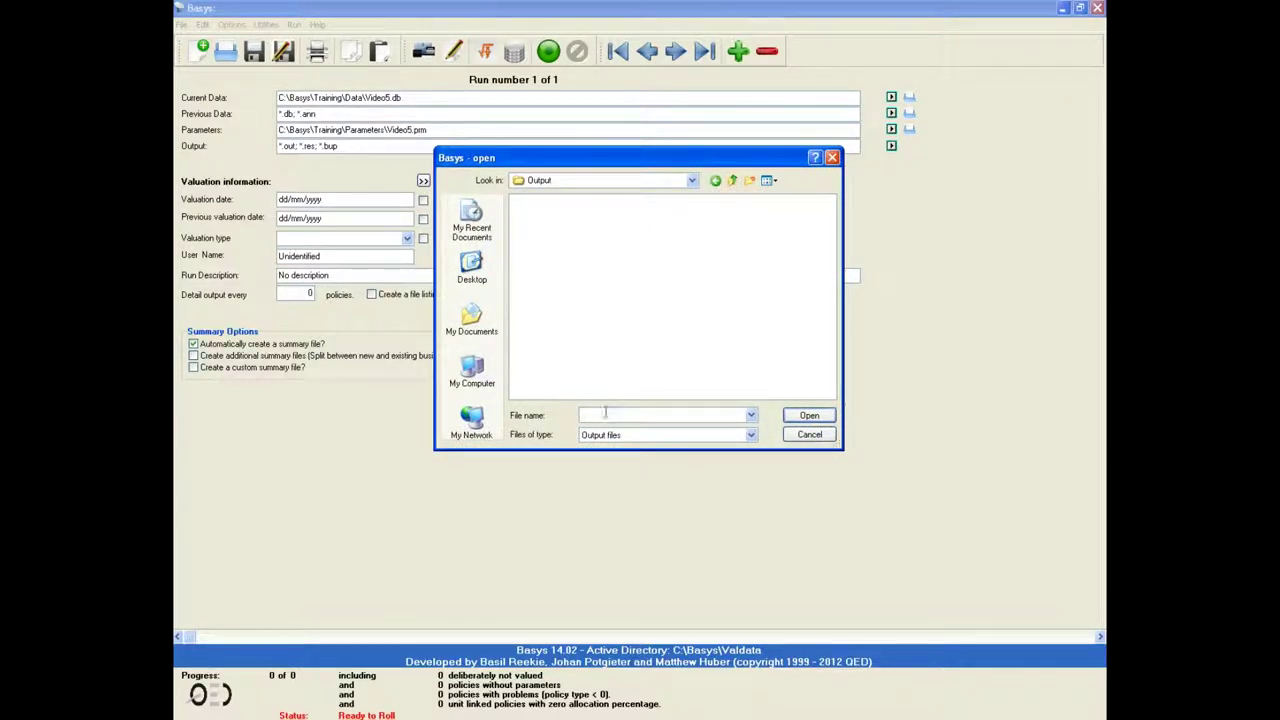
text(Video5)
key(Return)
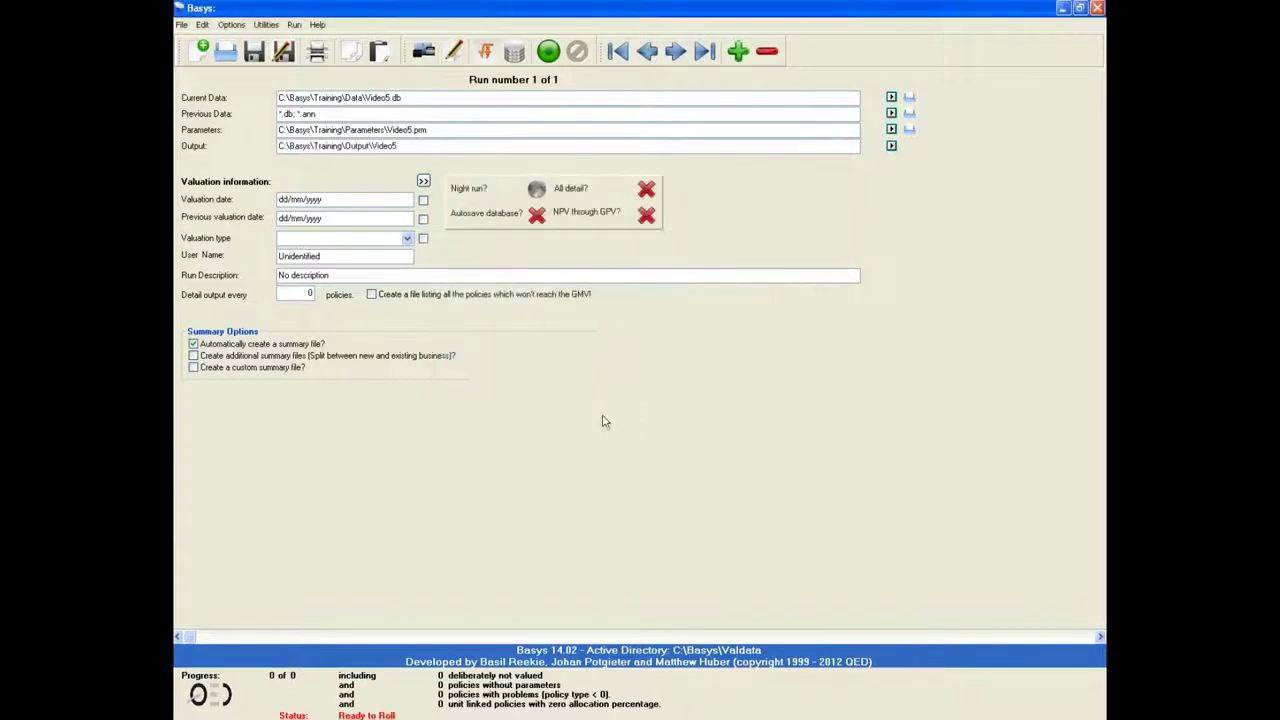
Step: Set the run's valuation date to 01/01/2013 and its valuation type to Gross Premium Valuation
click(339, 200)
text(01/01/2013)
click(297, 241)
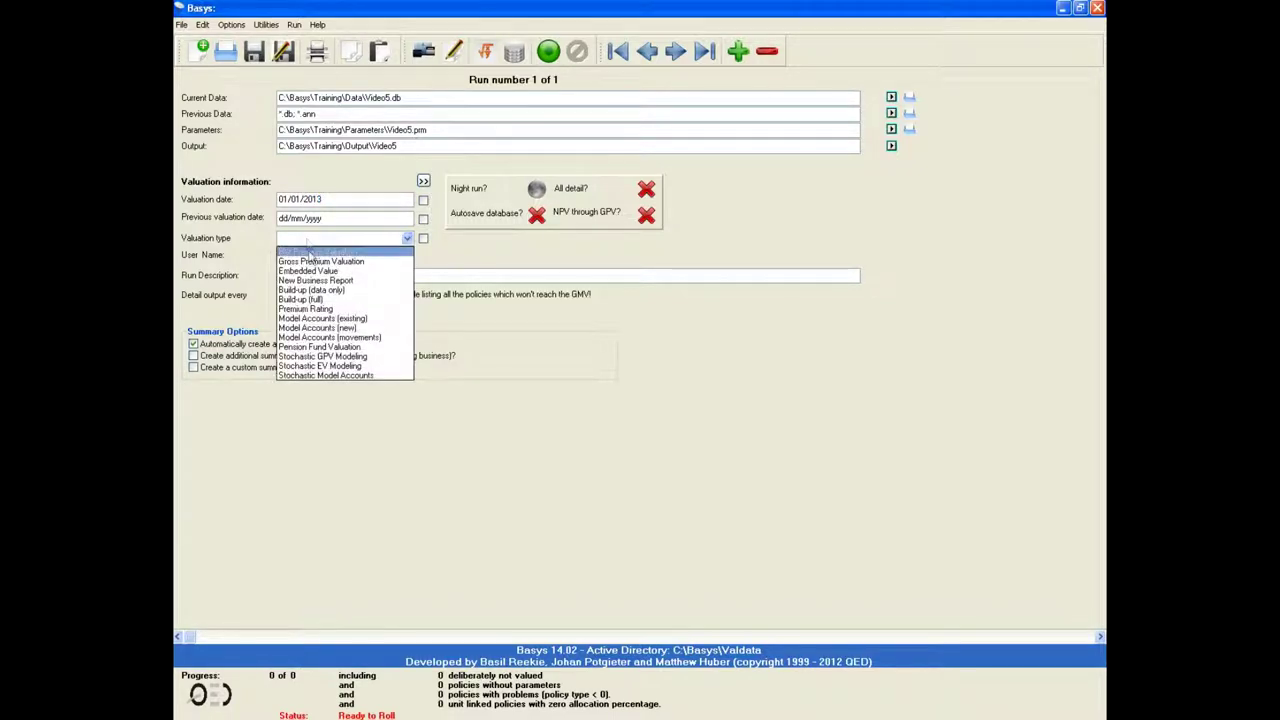
click(306, 258)
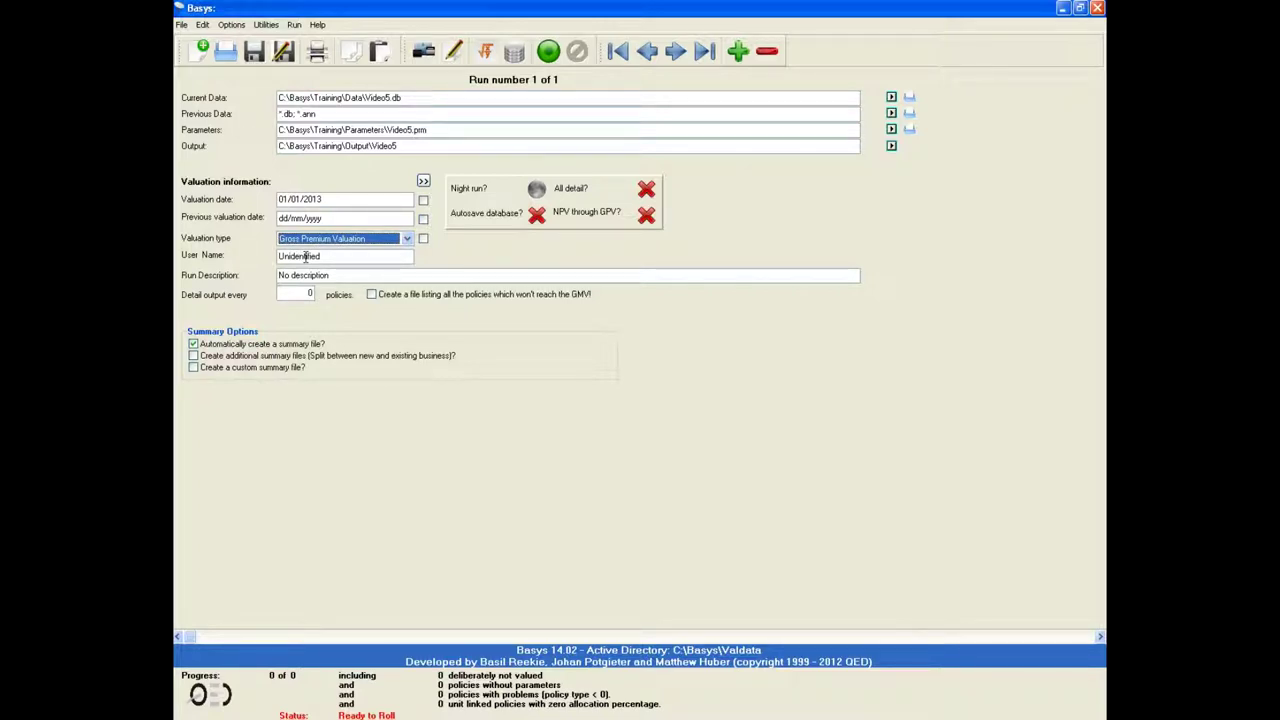
Step: Fill in the run details with user name Vid 5 User, description Vid 5 GPV and detail output every 1 policies
drag(325, 257, 280, 256)
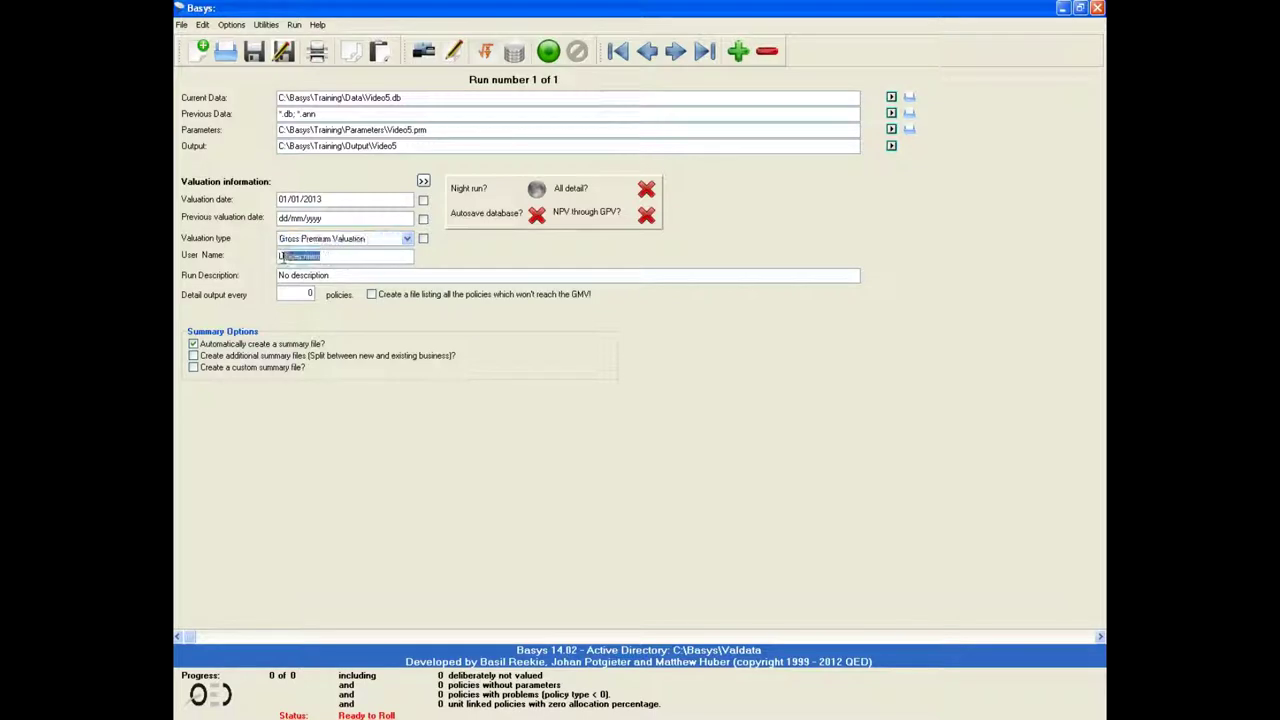
text(Jeff)
key(Tab)
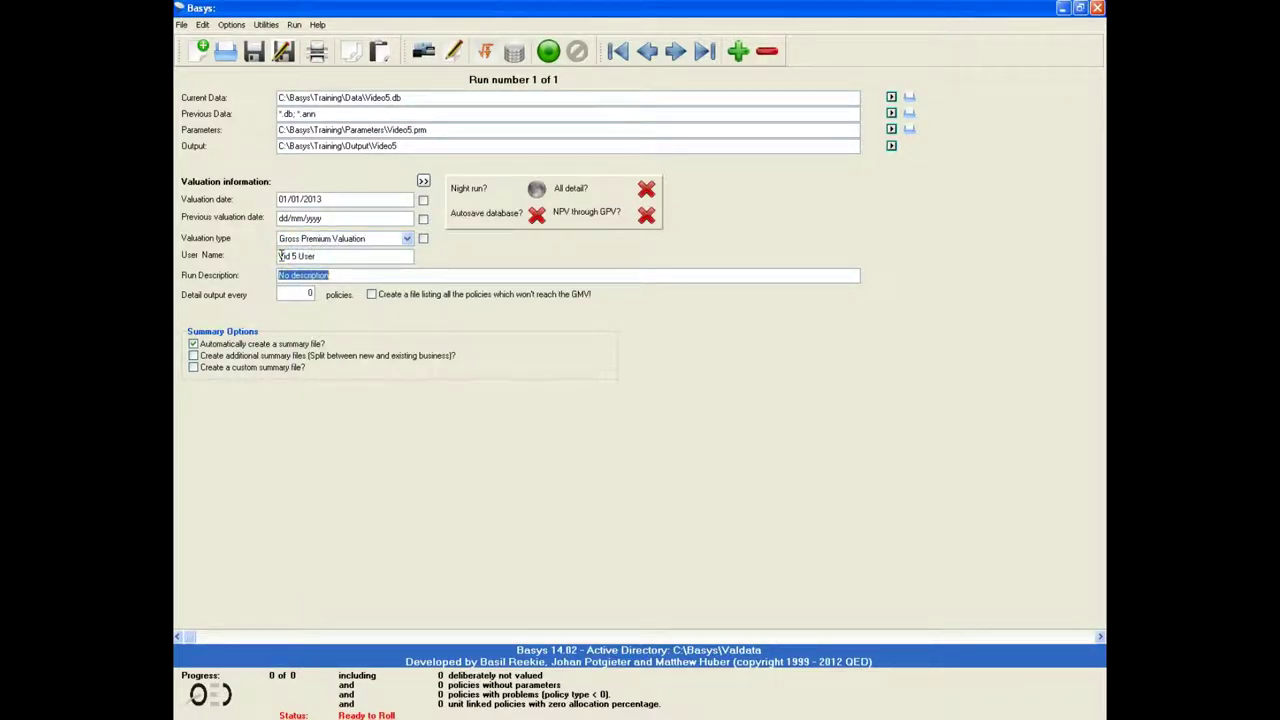
text(Vid 5 GPV,)
click(282, 292)
text(1)
Step: Save the run setup as a control file named Video5 in the Training Control folder
click(284, 52)
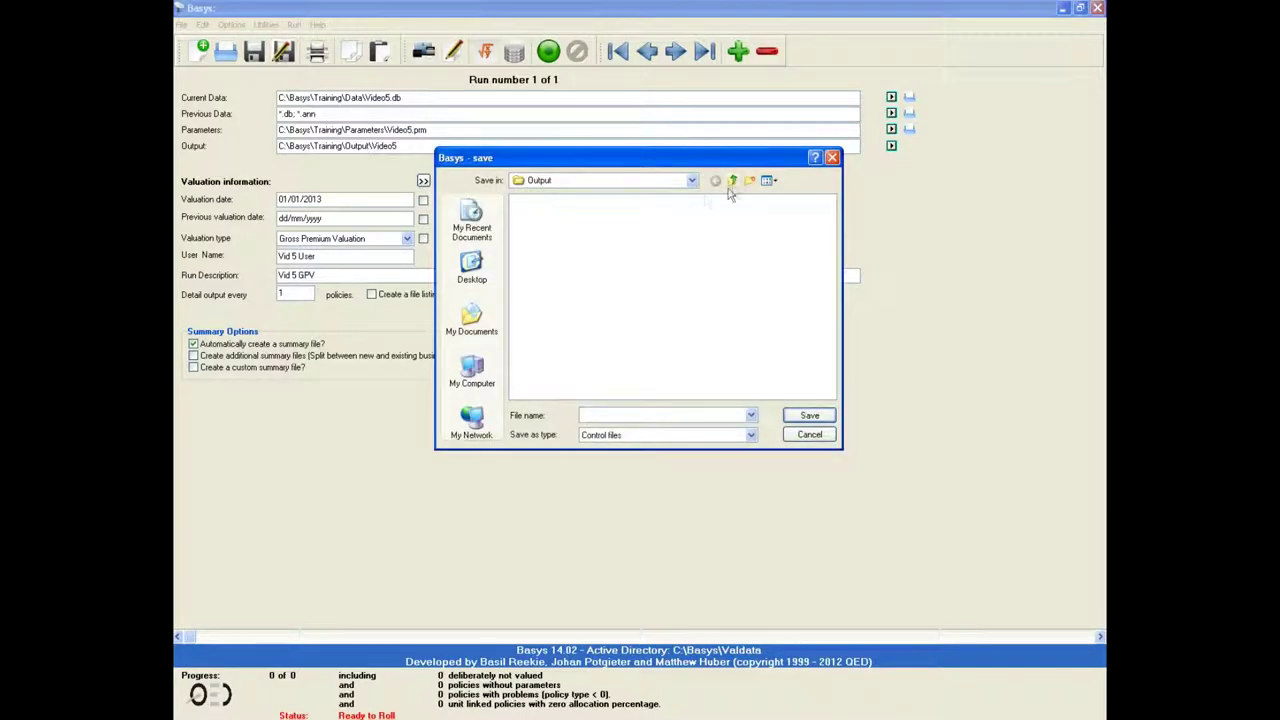
click(732, 180)
double_click(538, 203)
click(601, 409)
text(Video5)
key(Return)
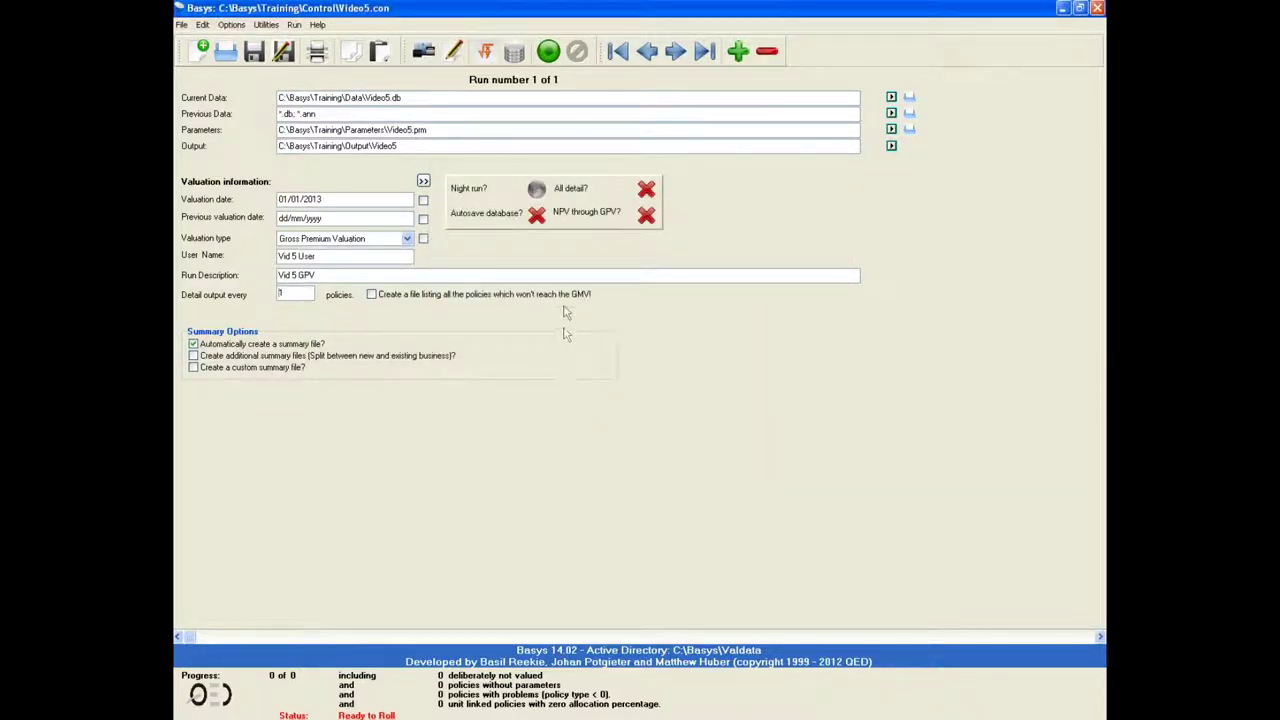
Step: Run the gross premium valuation and close the run conclusion report
click(548, 51)
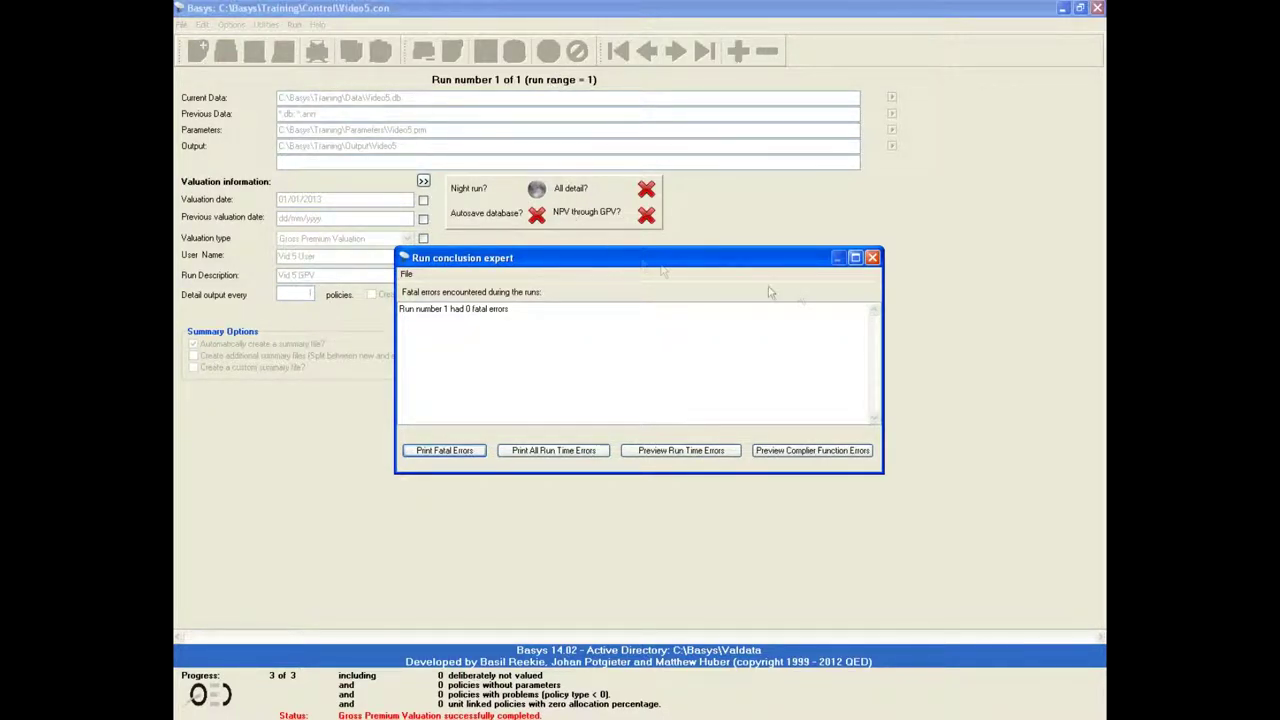
click(872, 259)
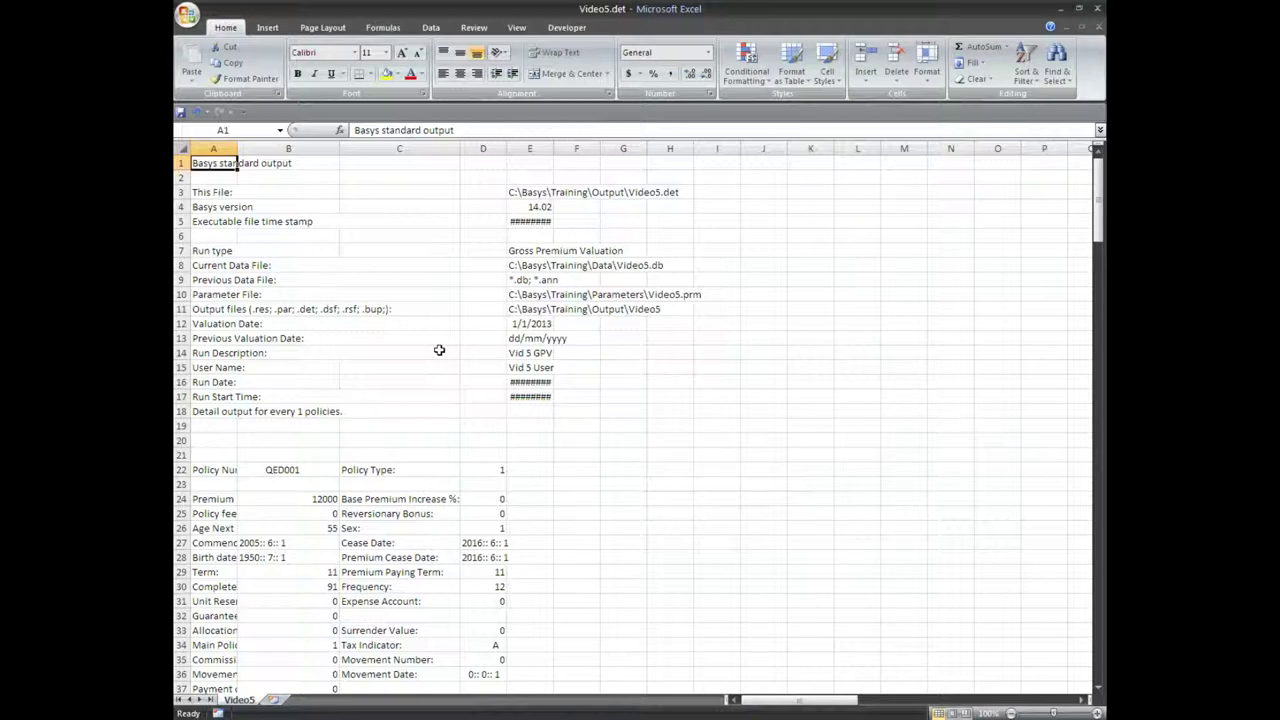
Step: Examine the Video5.det output in Excel, covering the first policy's details, reserve values and monthly premium cashflows
scroll(439, 350, down, 6)
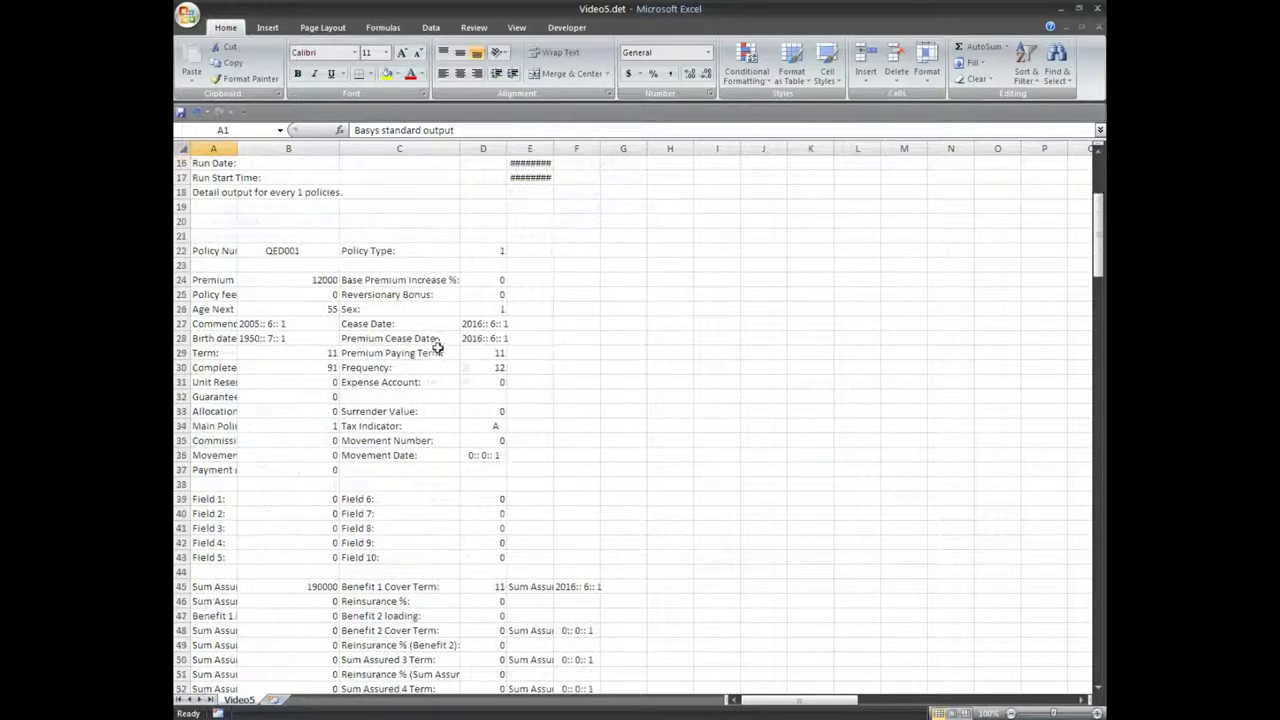
click(220, 207)
drag(220, 207, 483, 207)
scroll(432, 265, down, 11)
scroll(432, 265, down, 8)
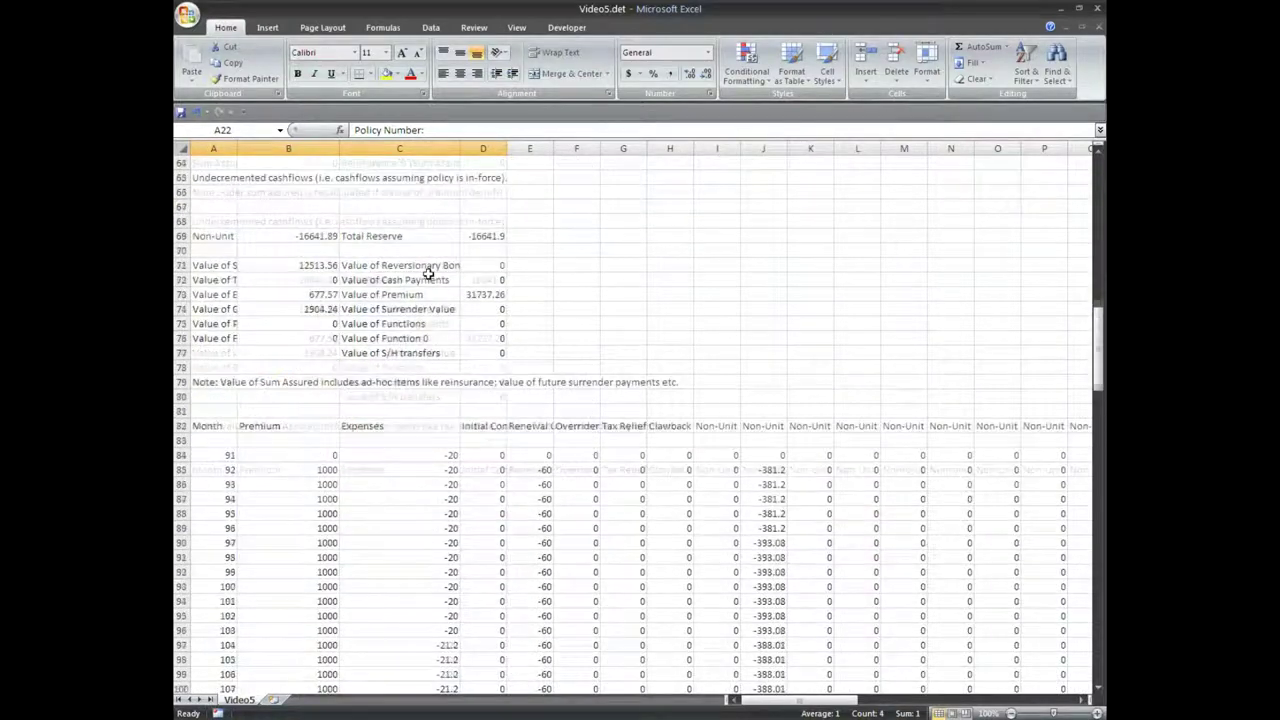
click(314, 280)
drag(314, 280, 310, 670)
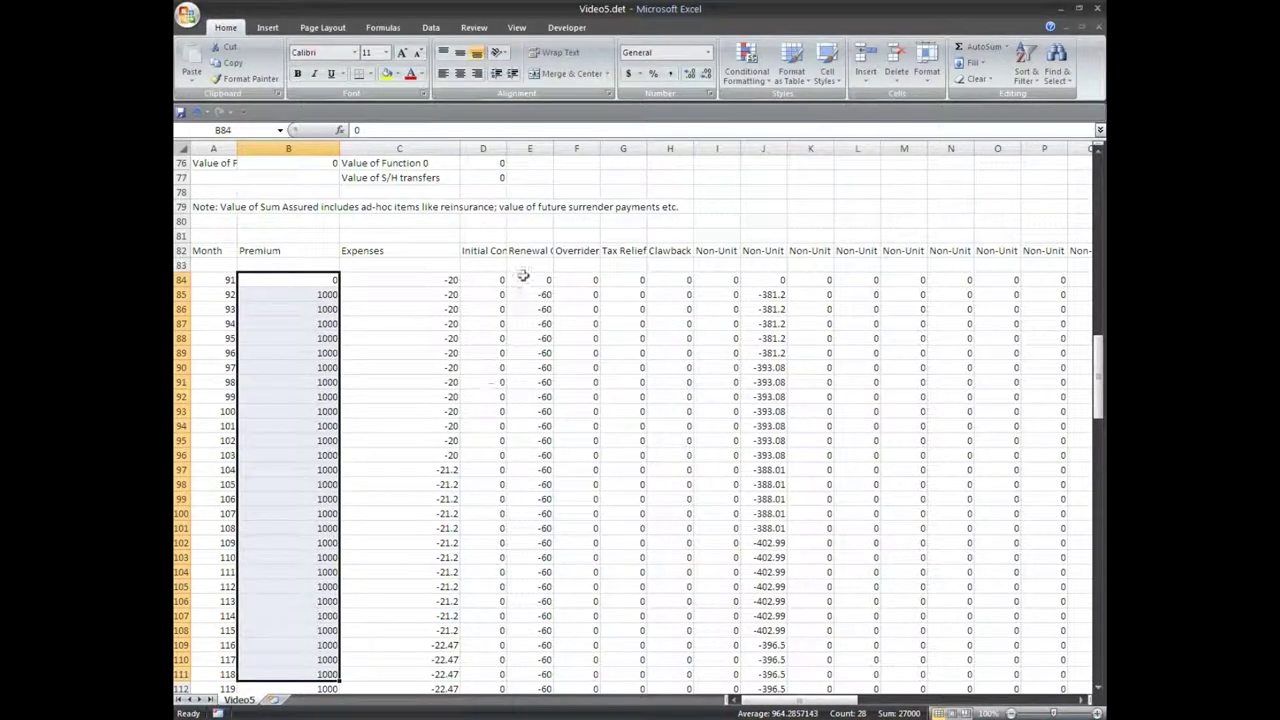
Step: Widen the Renewal Commission column in Video5.det and examine the monthly commission, benefit, net cash flow and probability columns
drag(552, 148, 591, 148)
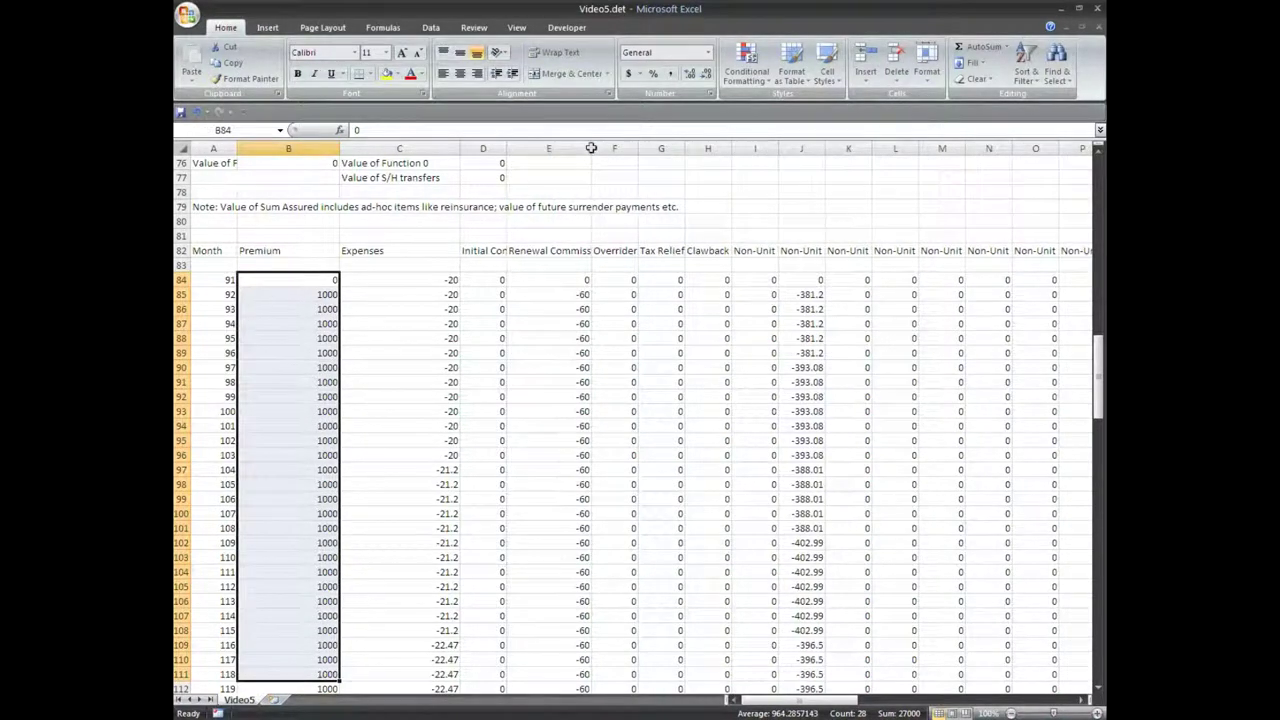
click(578, 294)
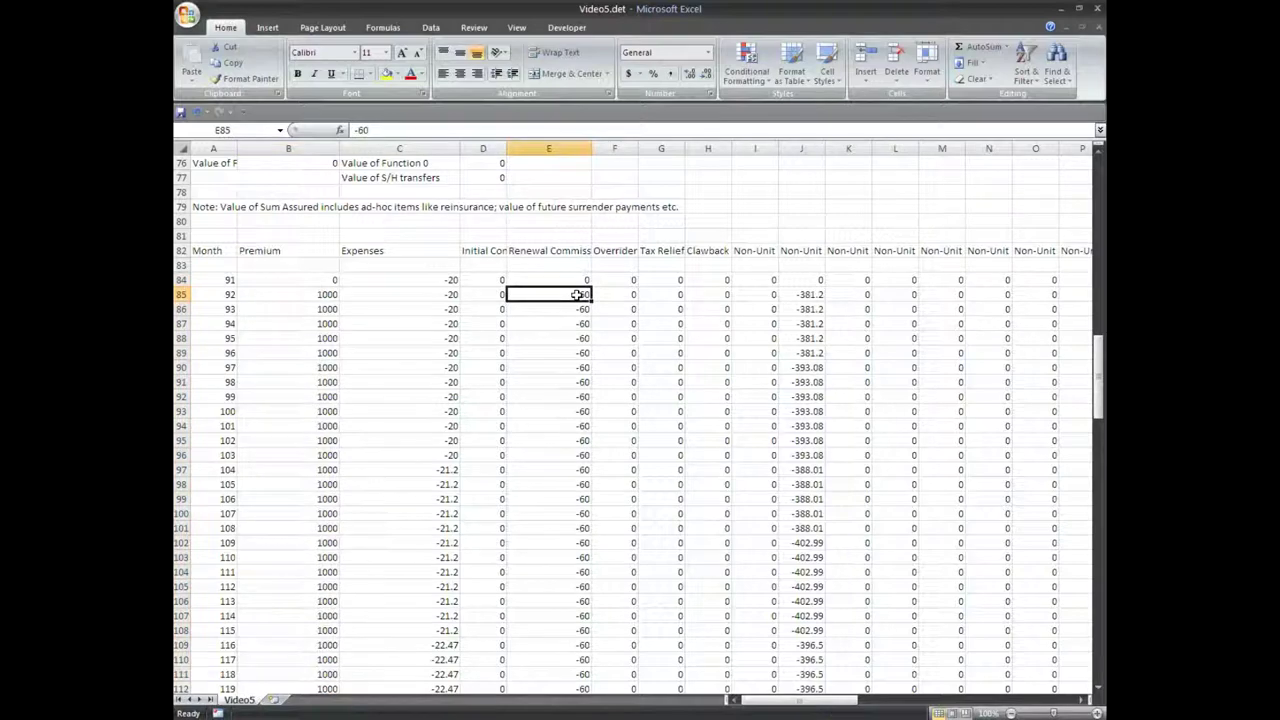
key(Right)
key(Right)
key(Right)
key(Right)
key(Right)
key(Right)
key(Right)
key(Right)
key(Right)
key(Right)
key(Right)
key(Right)
key(Right)
key(Right)
key(Right)
key(Right)
key(Right)
key(Right)
key(Right)
key(Right)
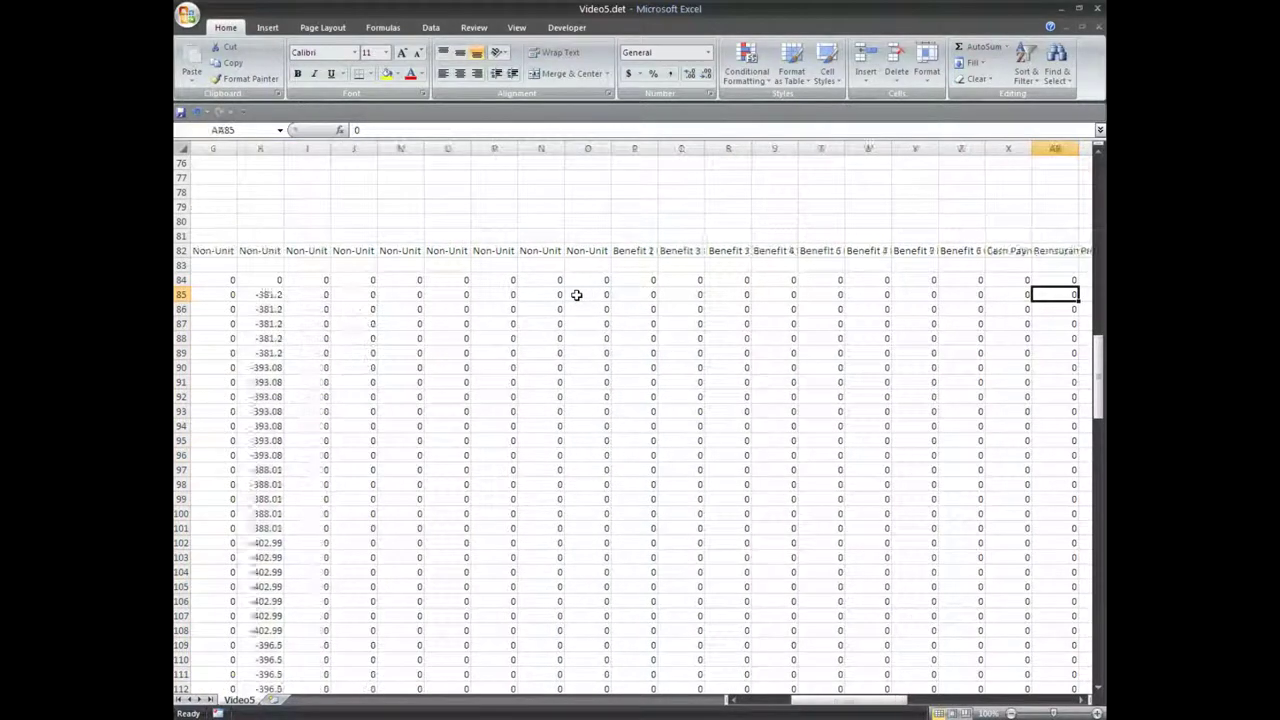
key(Right)
key(Right)
key(Right)
key(Right)
key(Right)
key(Right)
key(Right)
key(Right)
key(Right)
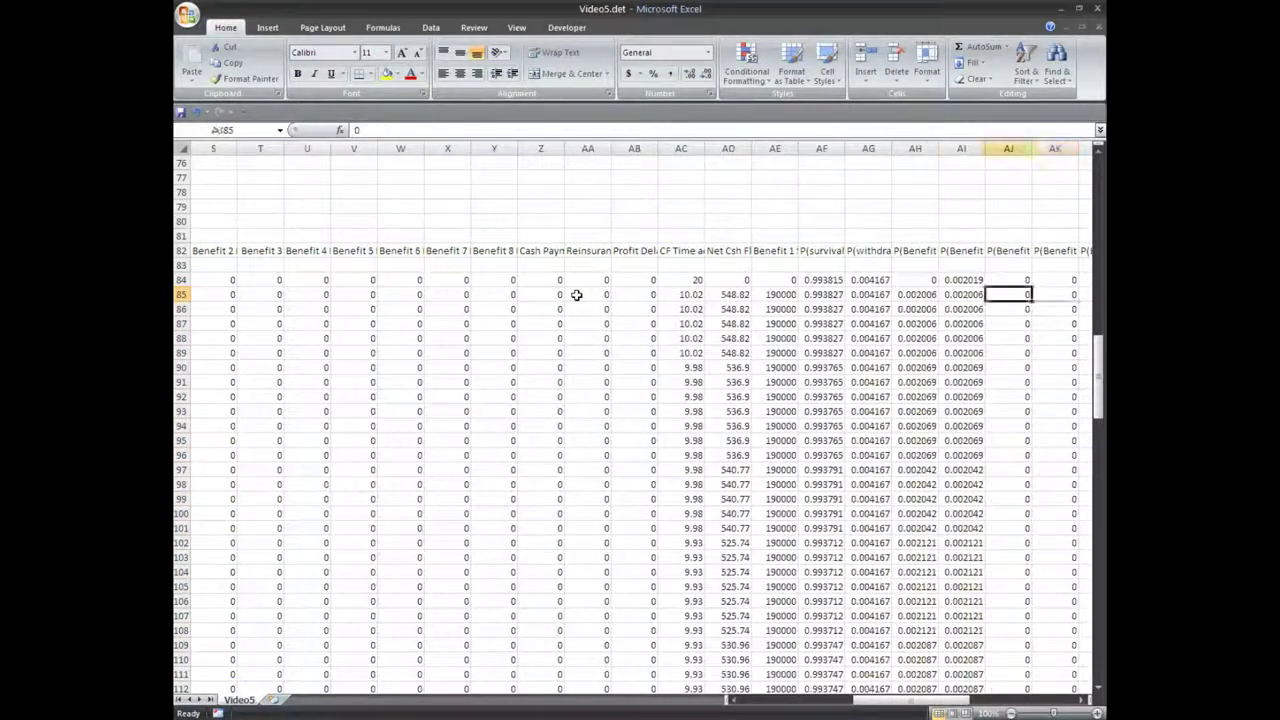
key(Left)
key(Left)
key(Left)
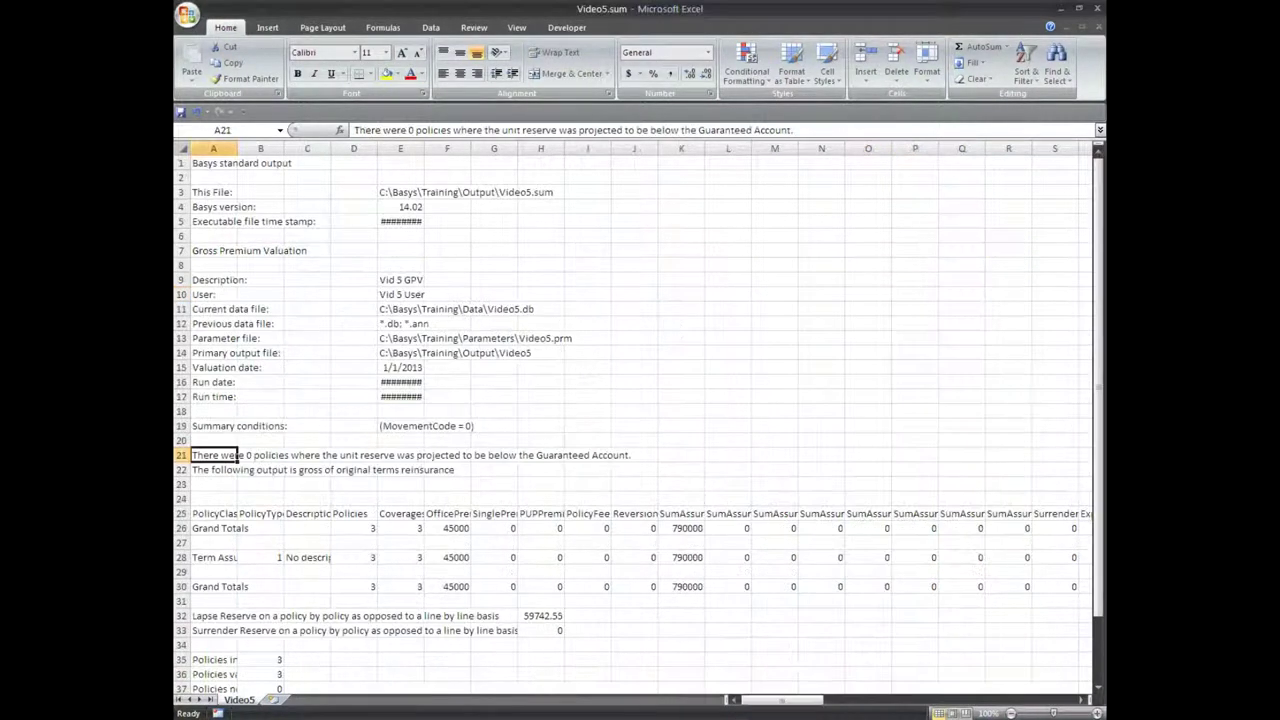
Step: Examine the Grand Totals row of Video5.sum from sums assured through the present values to the non-unit reserve, and return to Basys
click(723, 526)
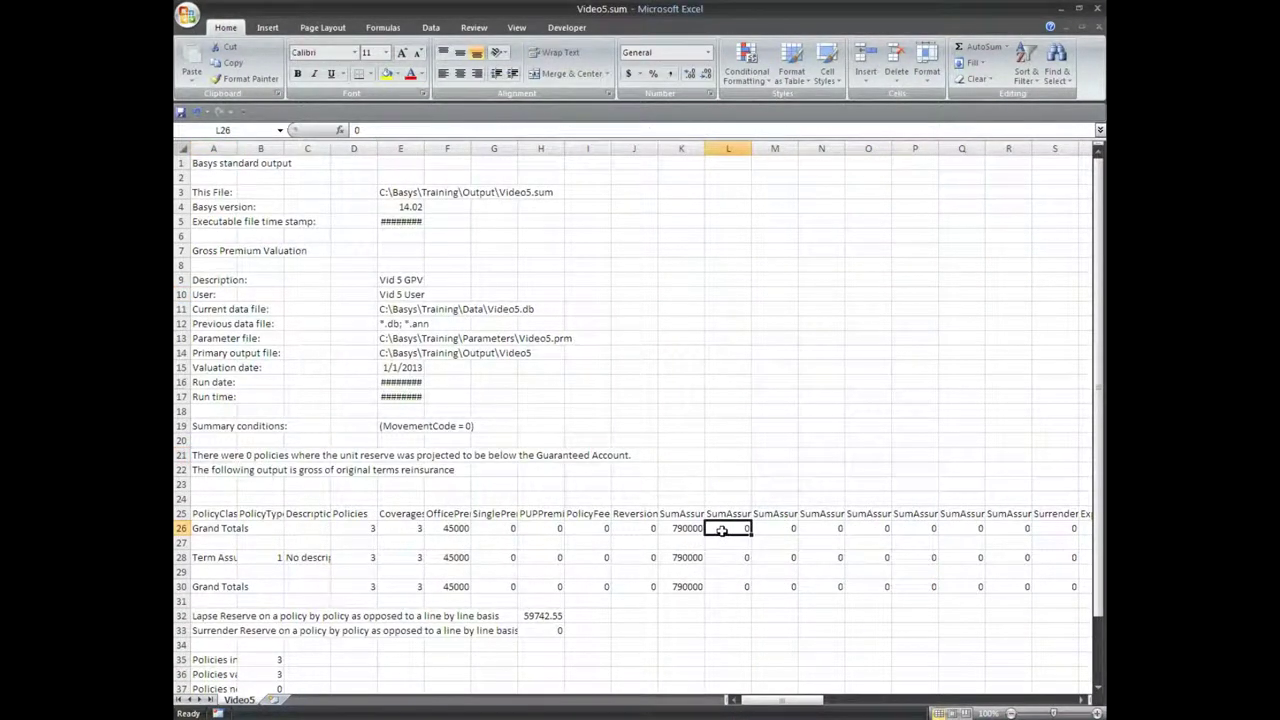
key(Right)
key(Right)
key(Right)
key(Right)
key(Right)
key(Right)
key(Right)
key(Right)
key(Right)
key(Right)
key(Right)
key(Right)
key(Right)
key(Right)
key(Right)
key(Right)
key(Right)
key(Right)
key(Right)
key(Right)
key(Right)
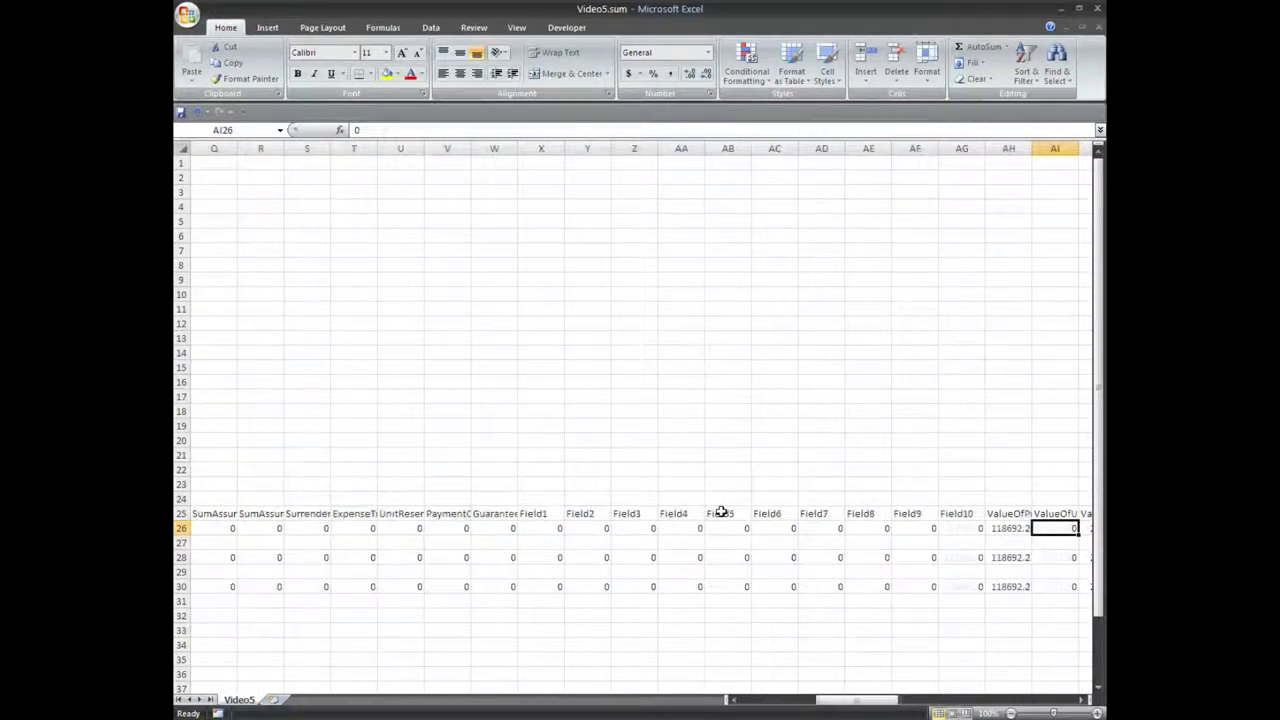
key(Right)
key(Right)
key(Right)
key(Right)
key(Right)
key(Right)
key(Right)
key(Right)
key(Right)
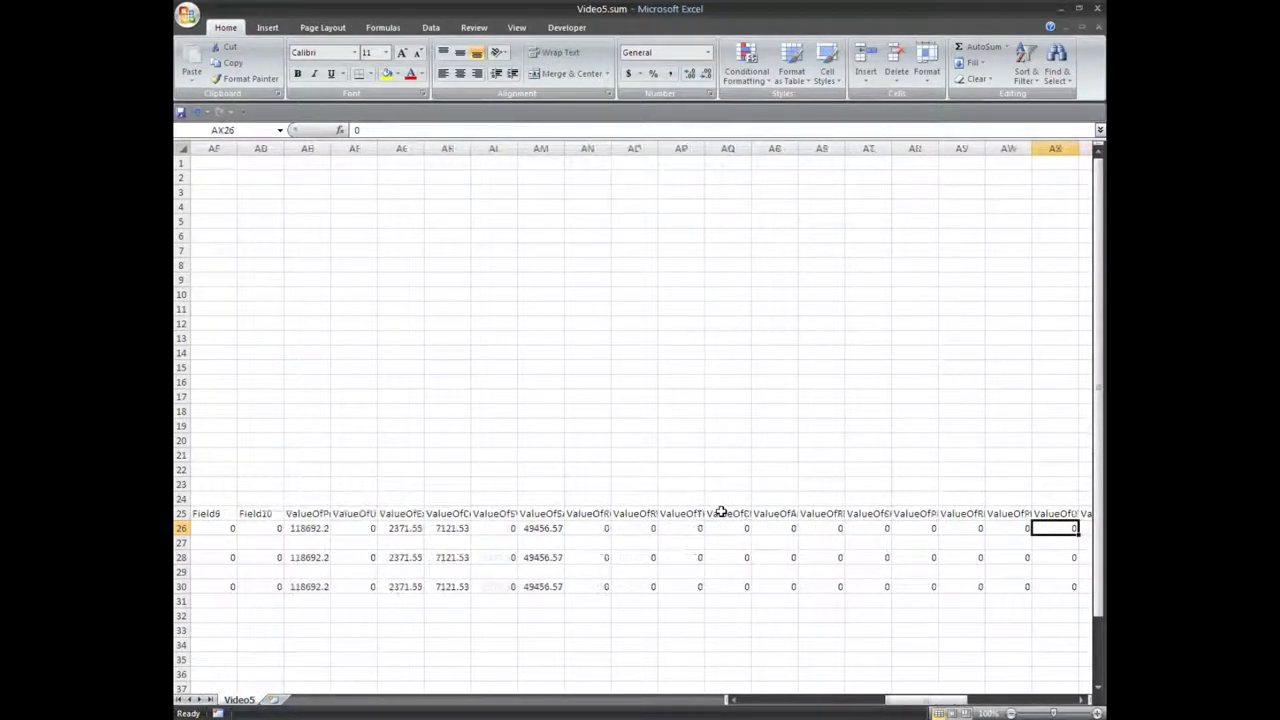
key(Right)
key(Right)
key(Right)
key(Right)
key(Right)
key(Left)
key(Left)
key(Left)
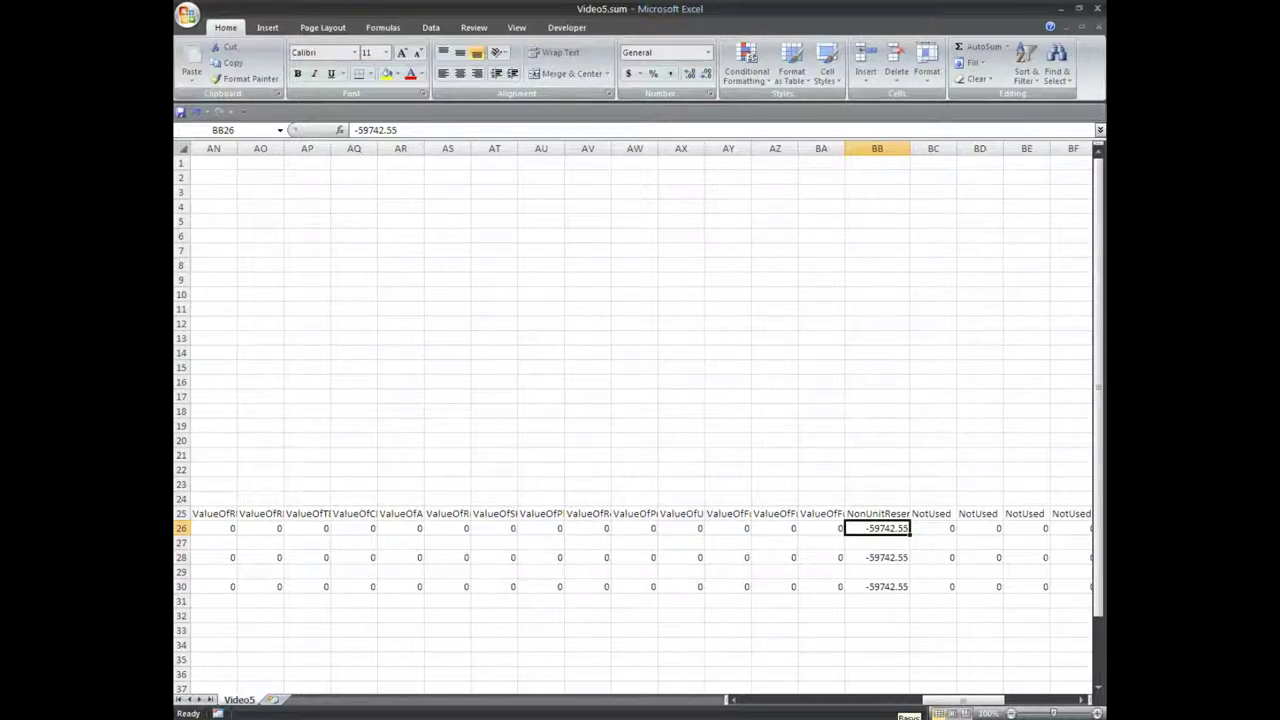
key(alt+Tab)
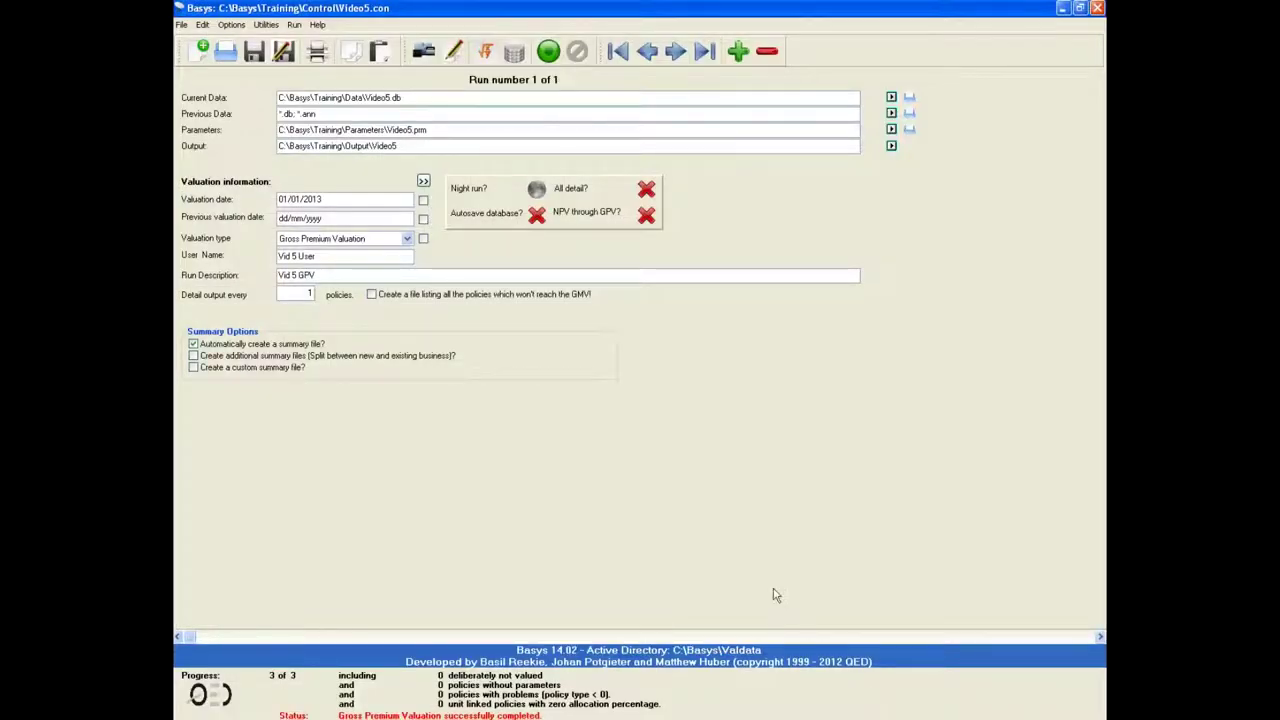